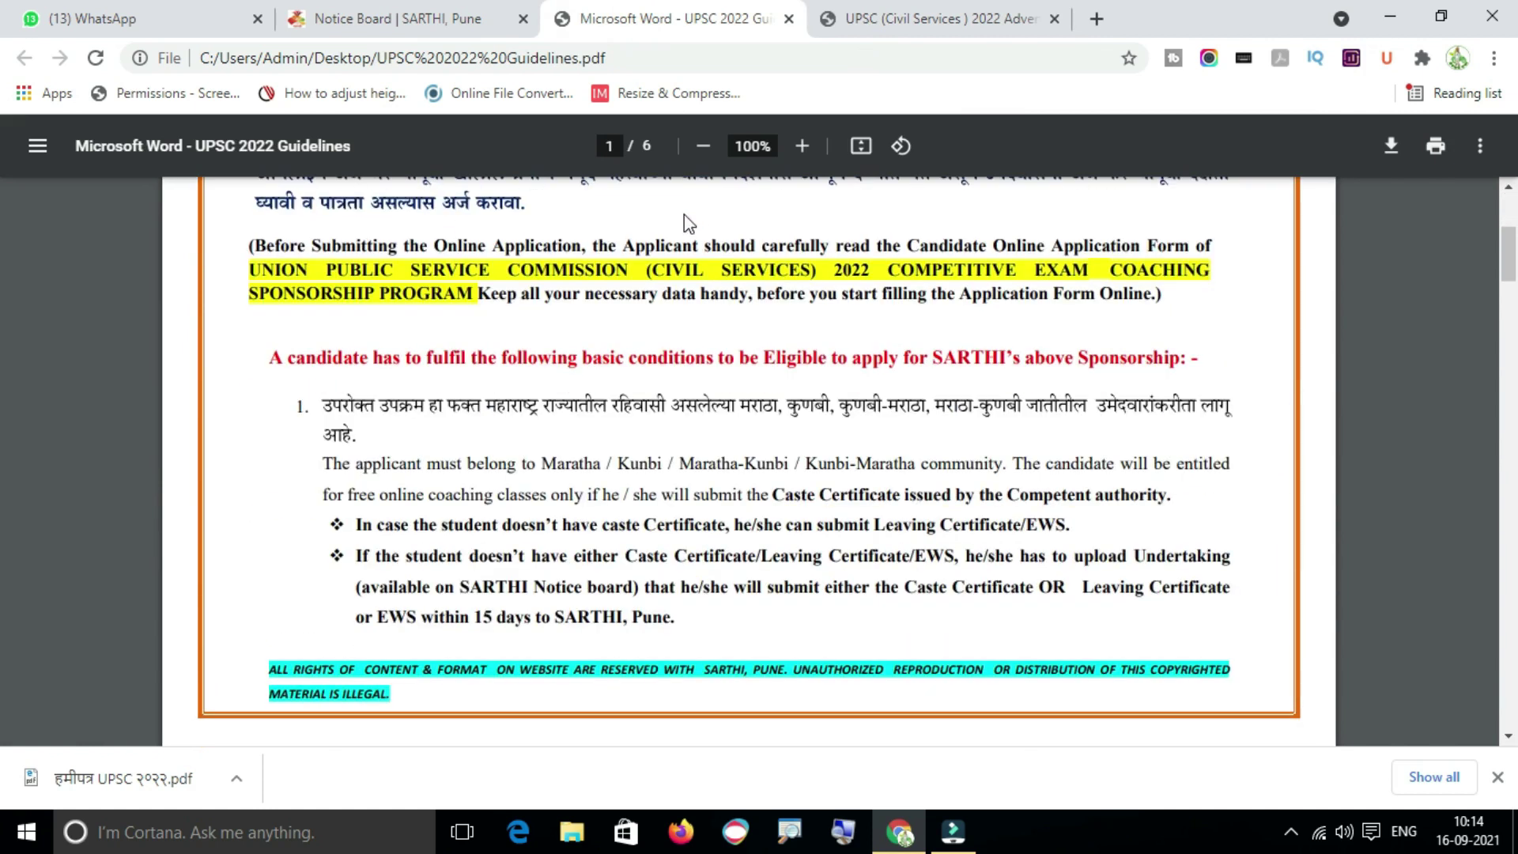
- Read the eligibility conditions on caste certificate, domicile, age, education and Non-Creamy Layer in the UPSC 2022 Guidelines PDF
scroll(688, 223, "down", 5)
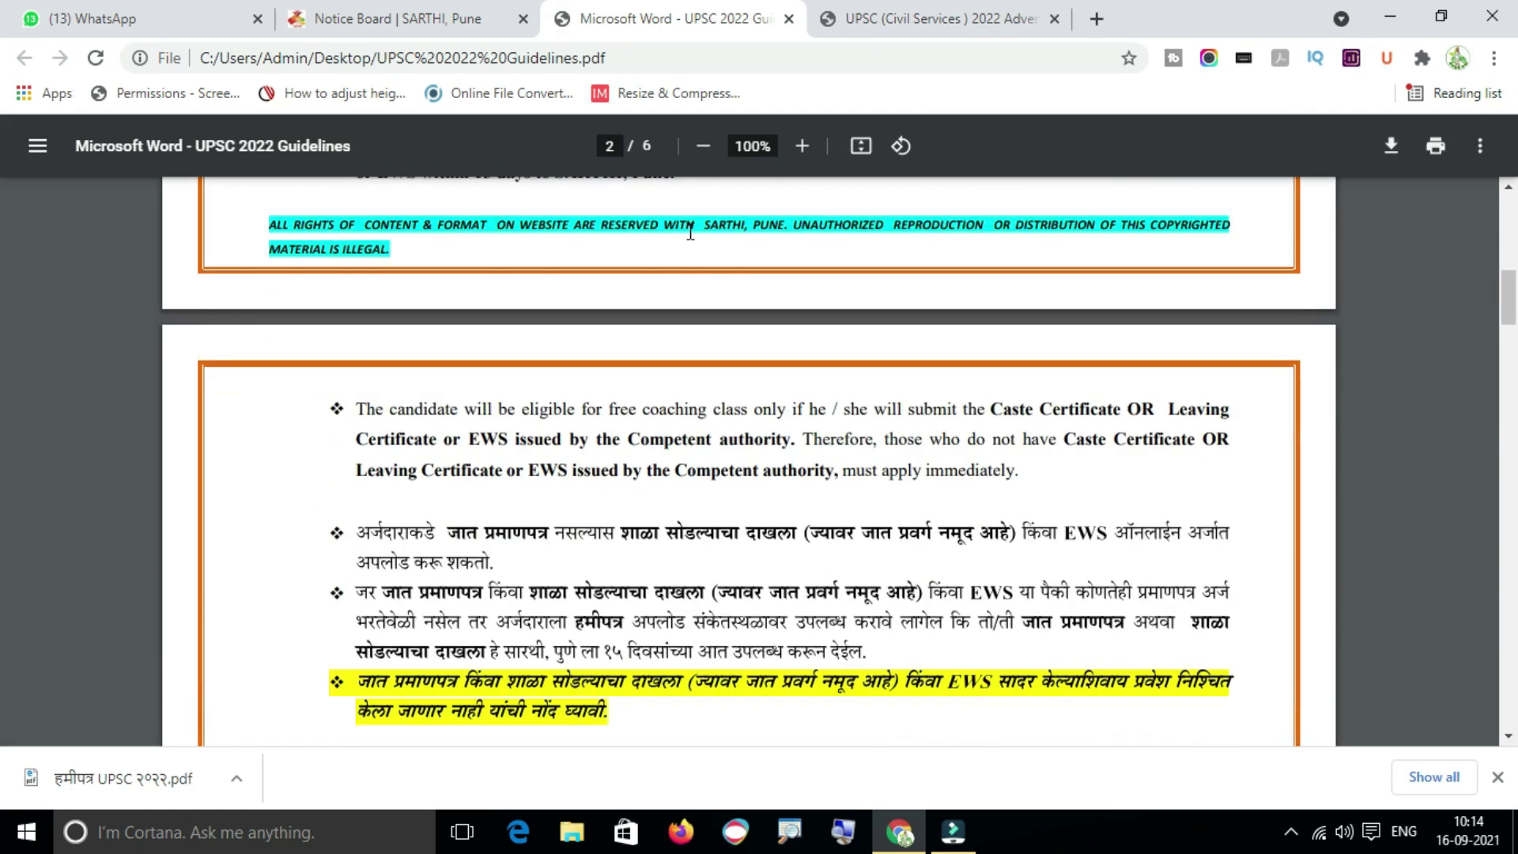
scroll(689, 261, "down", 2)
scroll(690, 261, "down", 4)
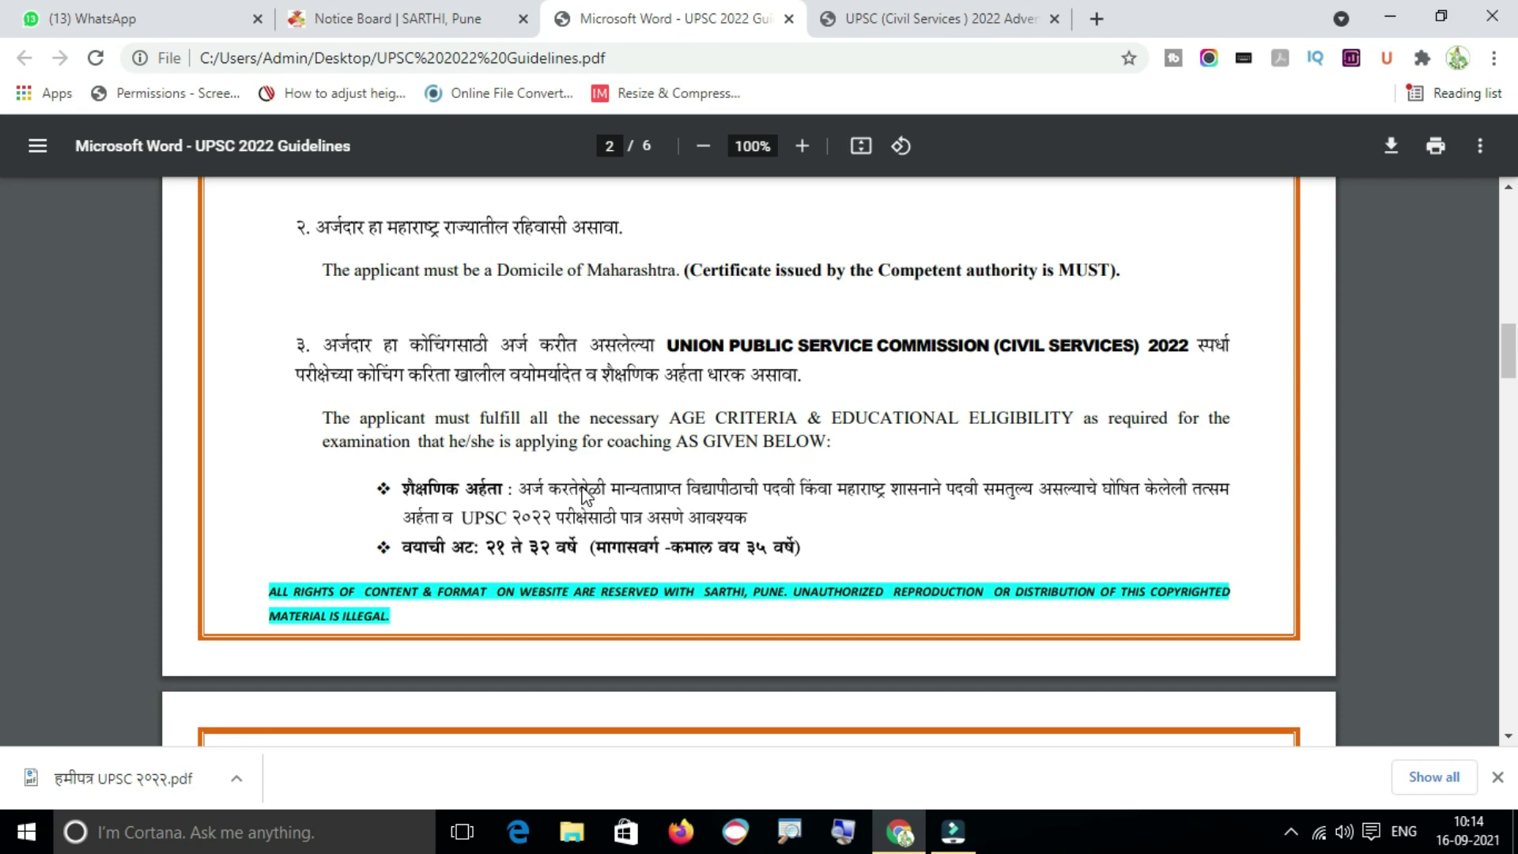
scroll(593, 496, "down", 4)
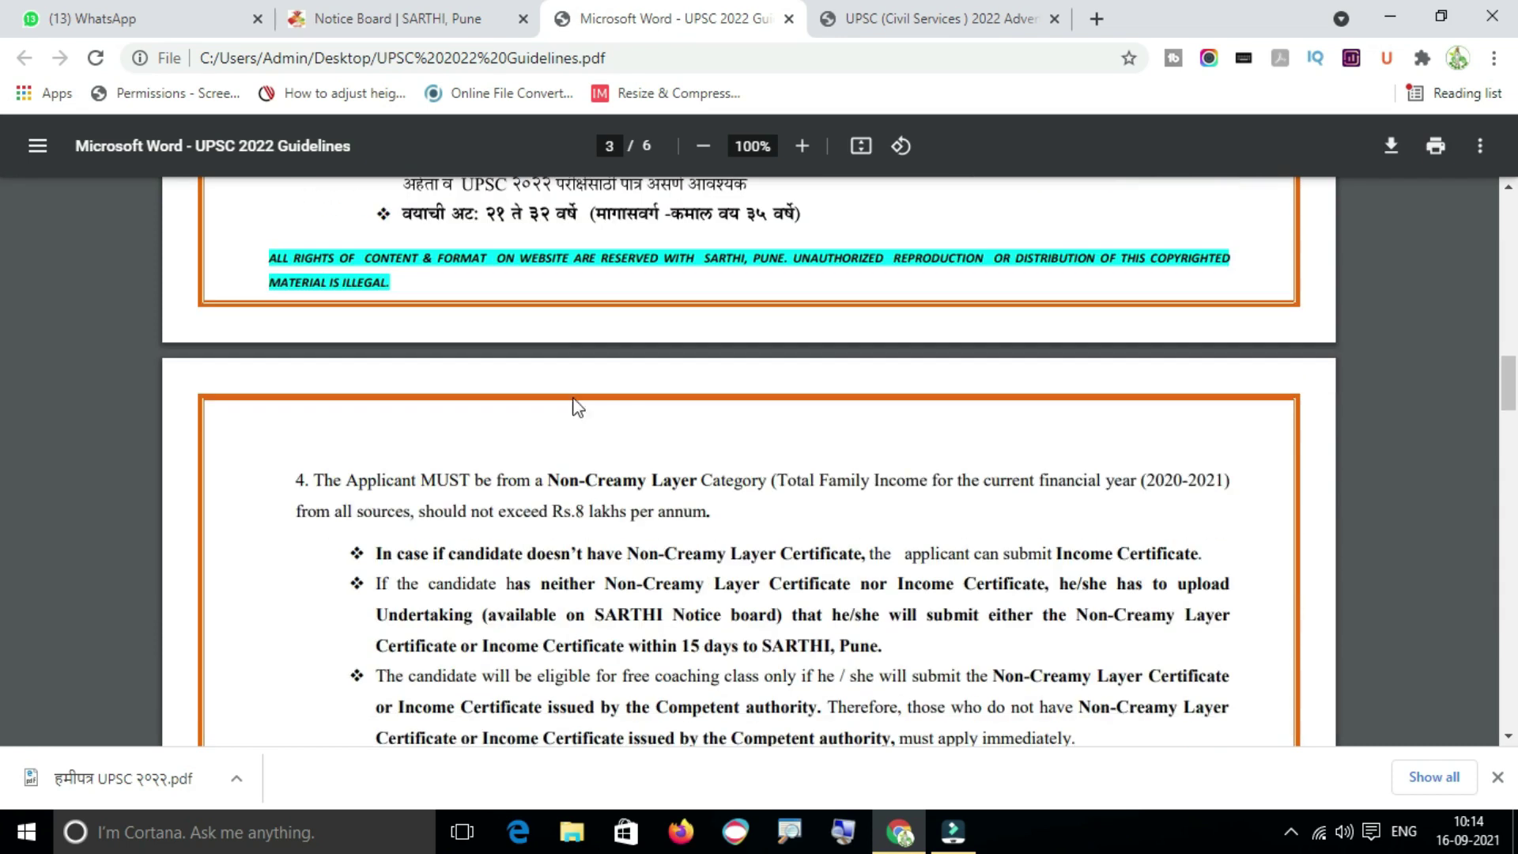
left_click(411, 25)
left_click(601, 20)
scroll(733, 530, "down", 4)
left_click_drag(364, 478, 696, 641)
left_click(695, 641)
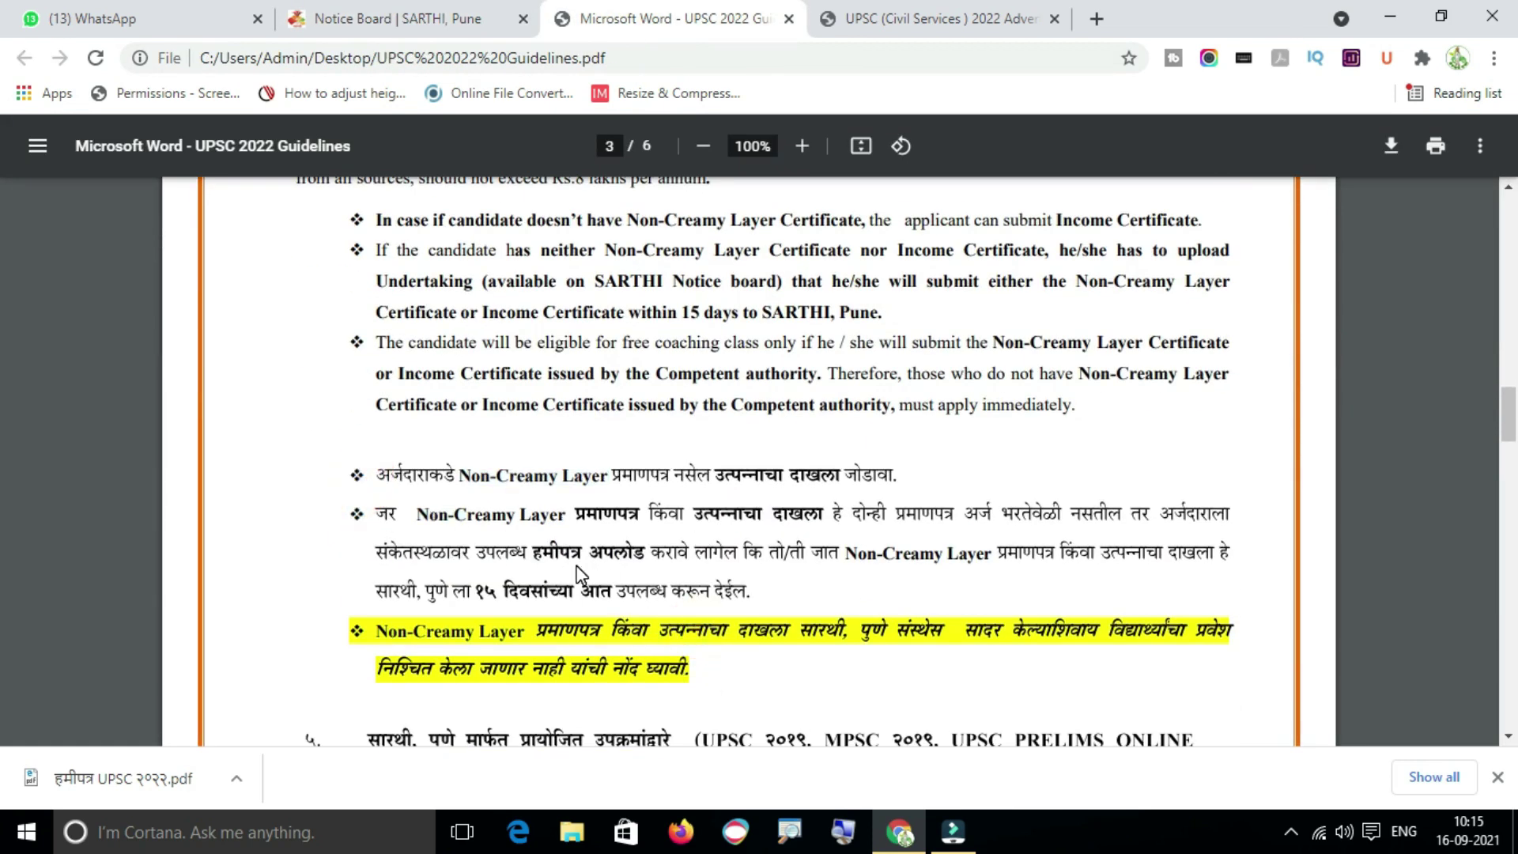
- Start the Candidate Online application Form for UPSC (Civil Services) 2022 coaching from the SARTHI Notice Board page
left_click(348, 22)
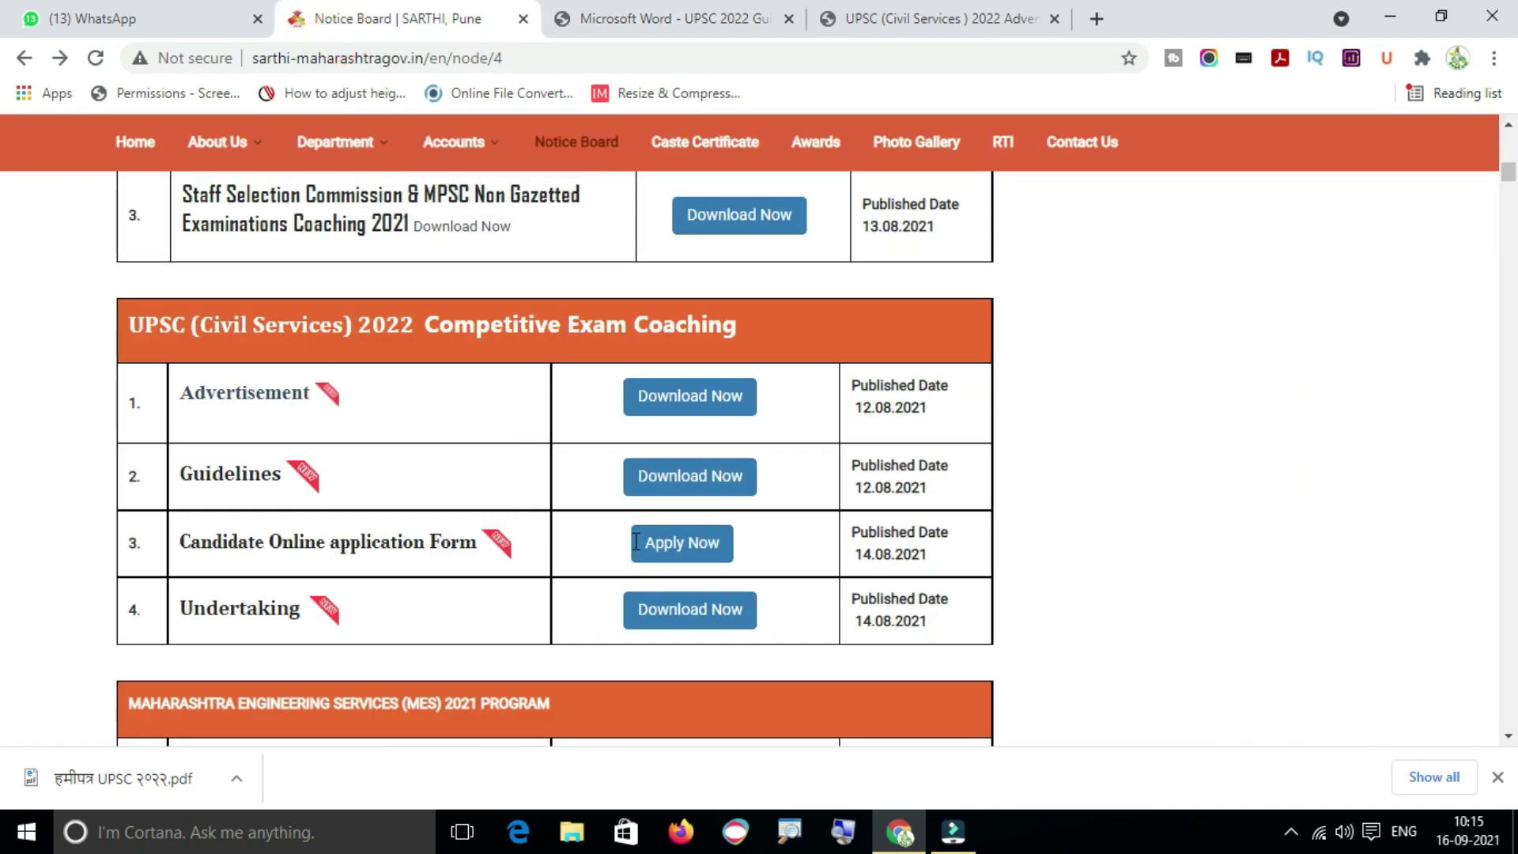
left_click(702, 548)
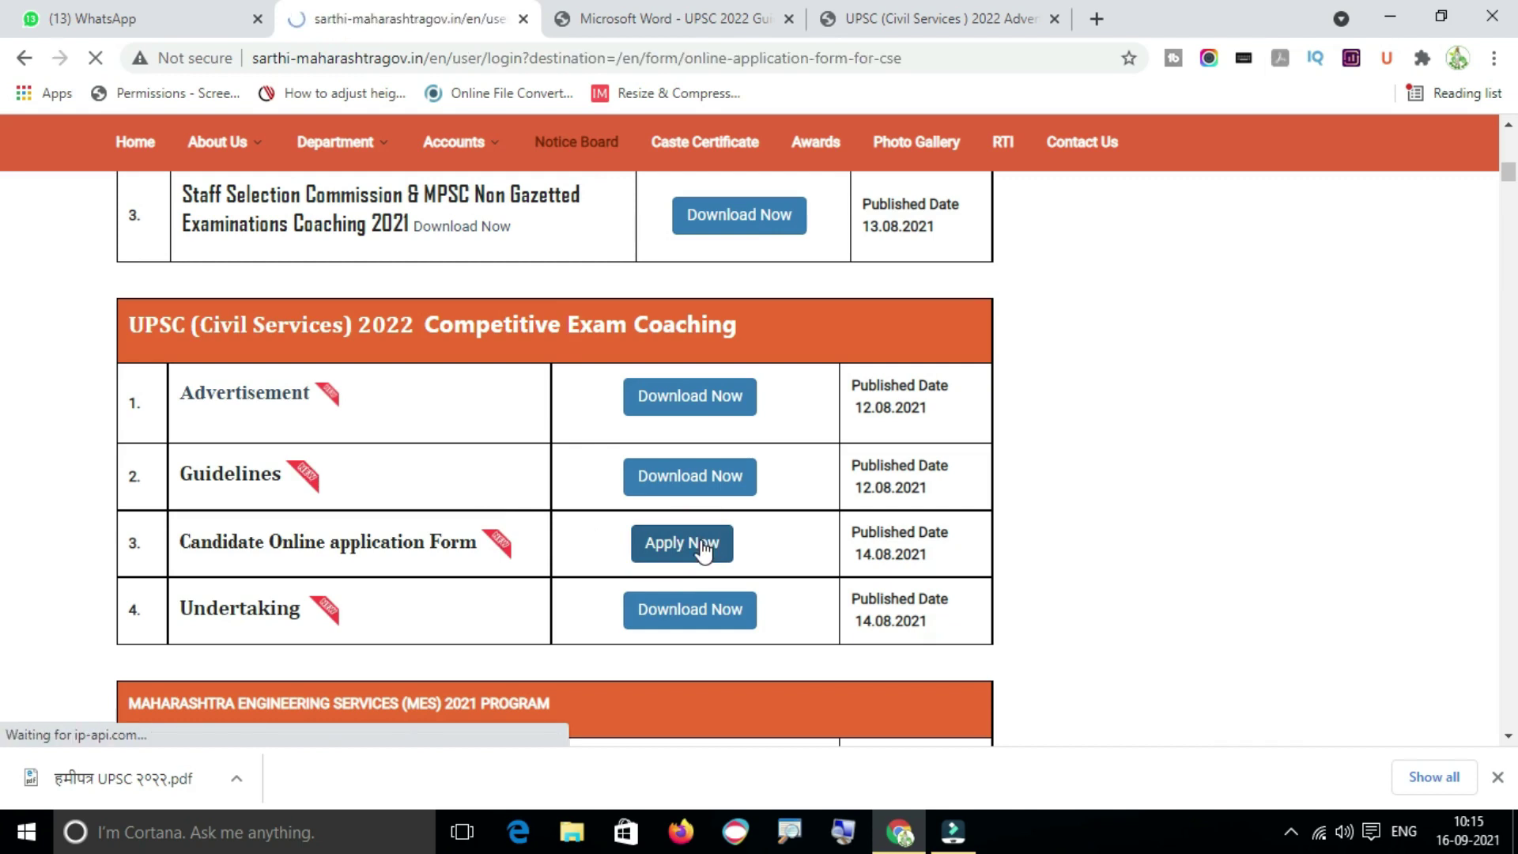
scroll(646, 505, "down", 1)
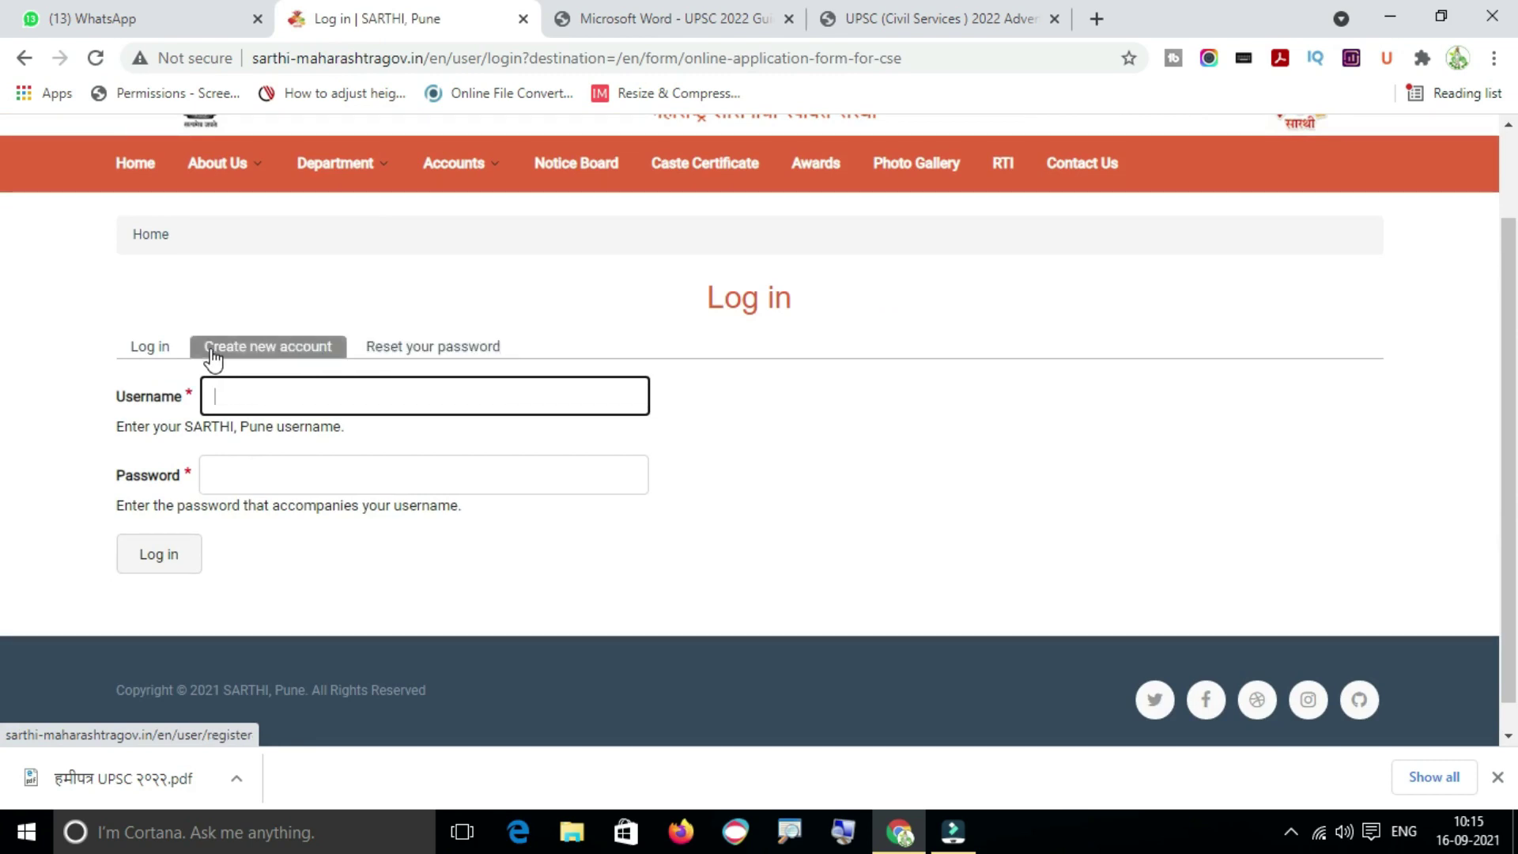
left_click(125, 337)
mouse_move(190, 329)
left_mouse_down()
mouse_move(352, 369)
mouse_move(531, 368)
left_mouse_up()
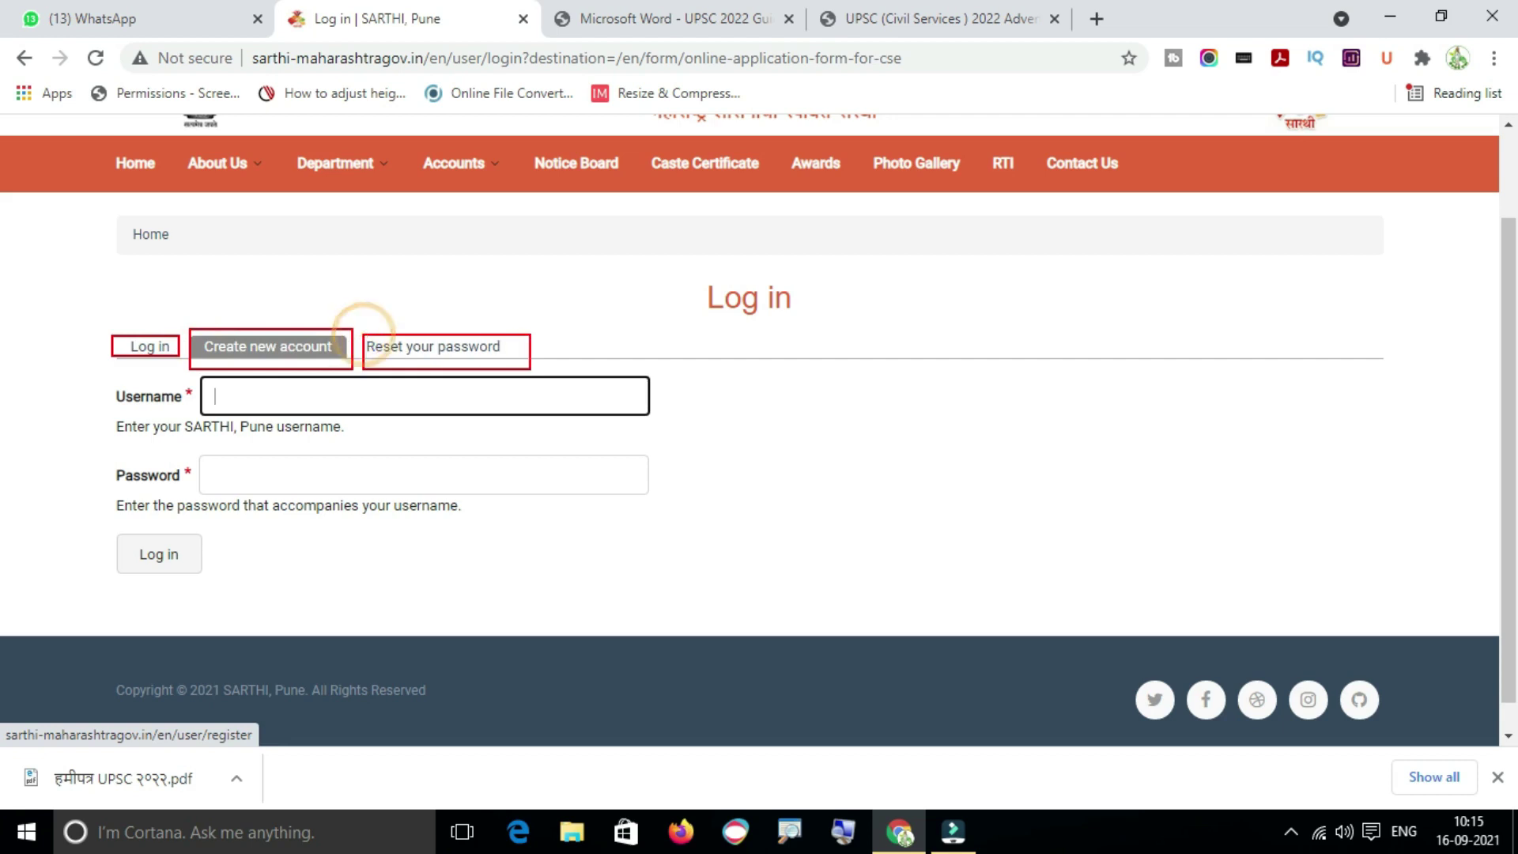
key("Escape")
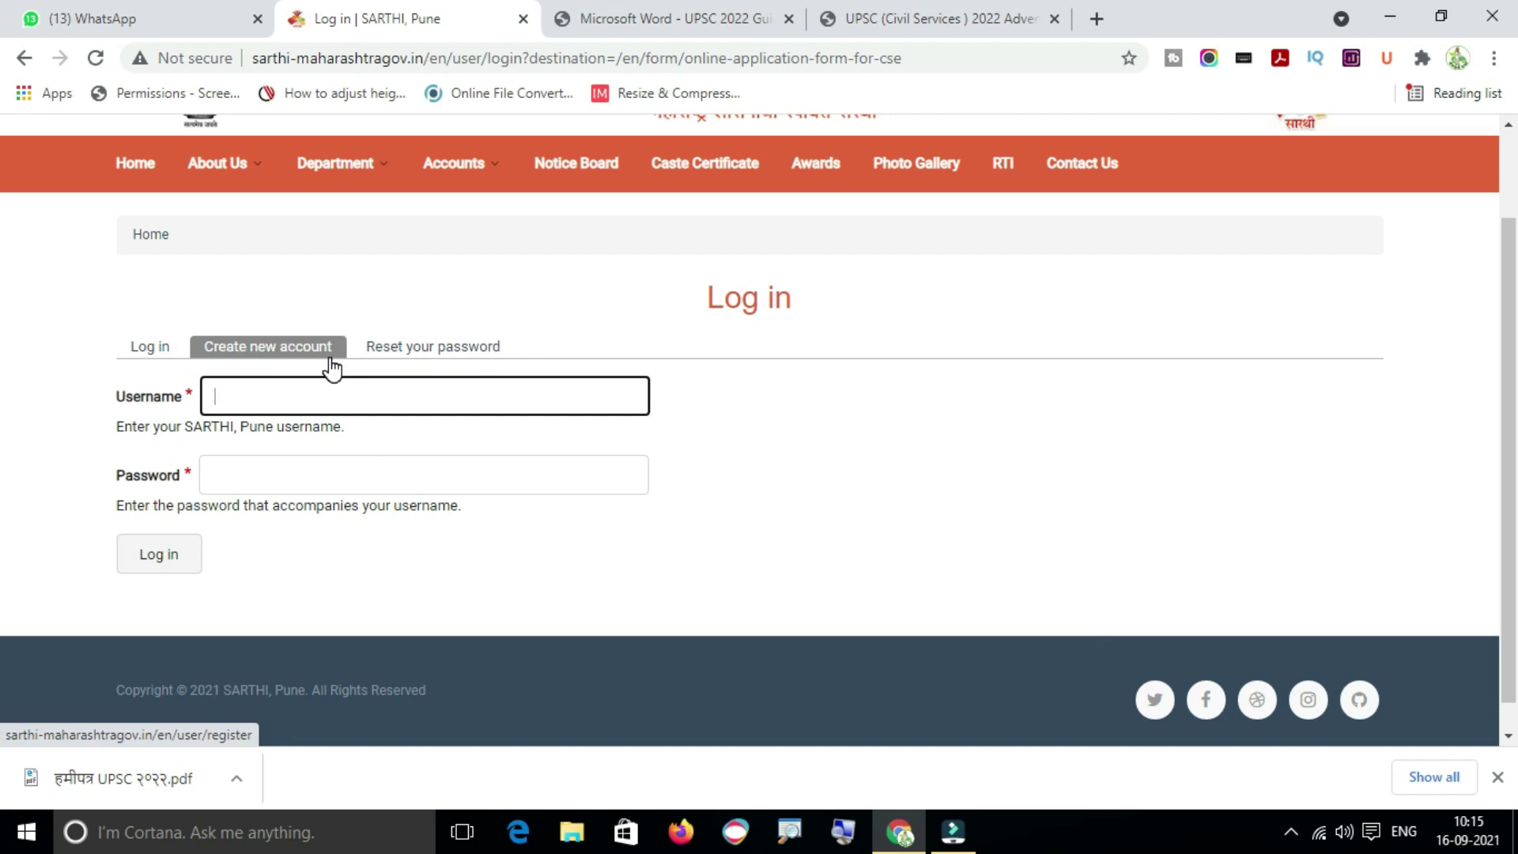
- Dismiss the browser's download bar and open the new account registration form
left_click(1497, 776)
left_click(295, 381)
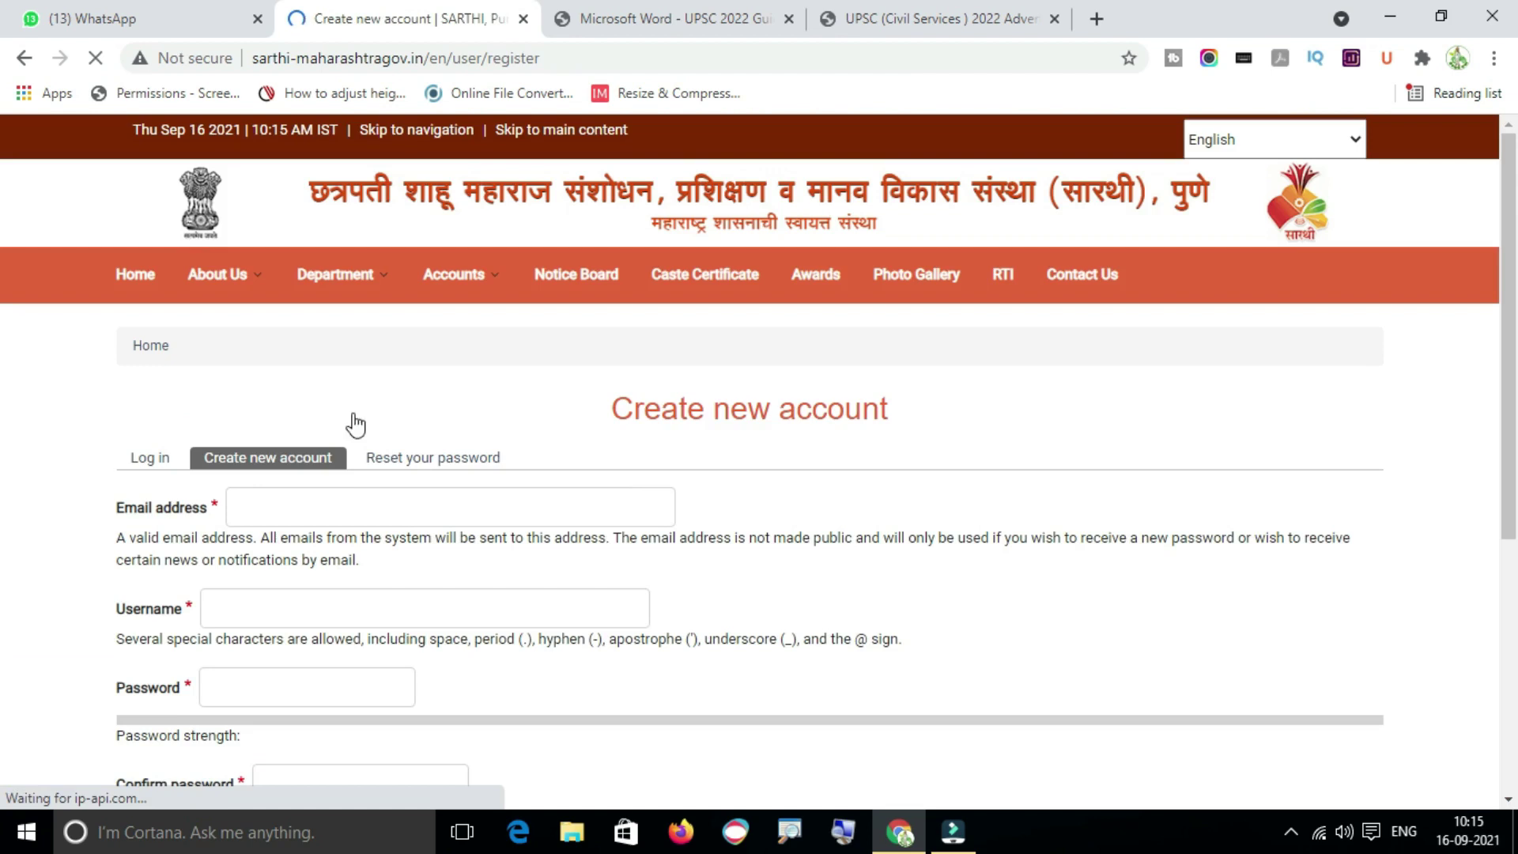
scroll(284, 491, "down", 1)
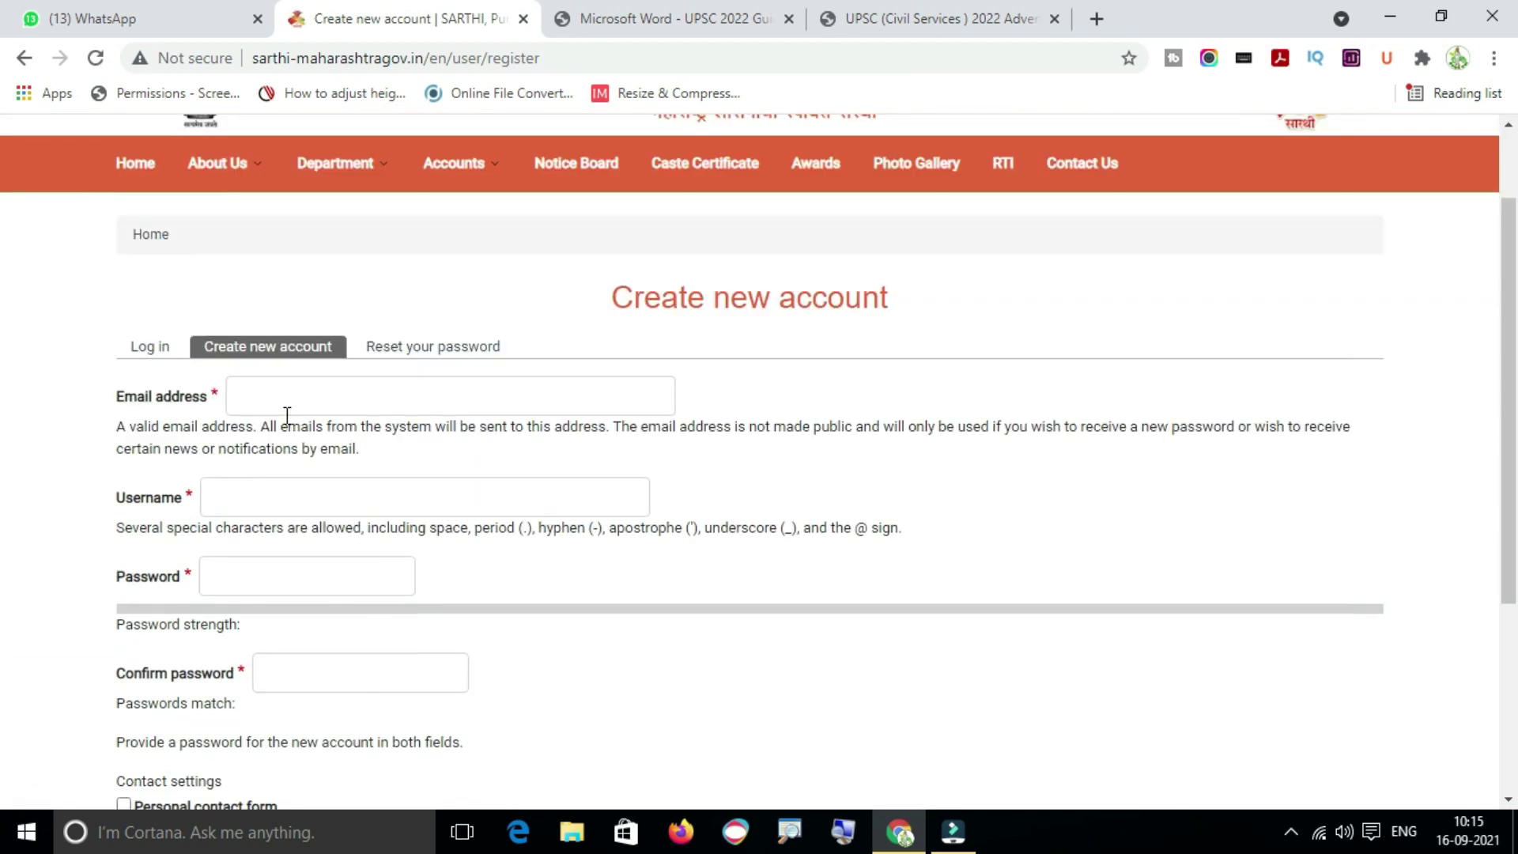
- Examine the email address, username, password and confirm password fields of the registration form
left_click(285, 404)
left_click(53, 466)
left_click(283, 502)
left_click(277, 581)
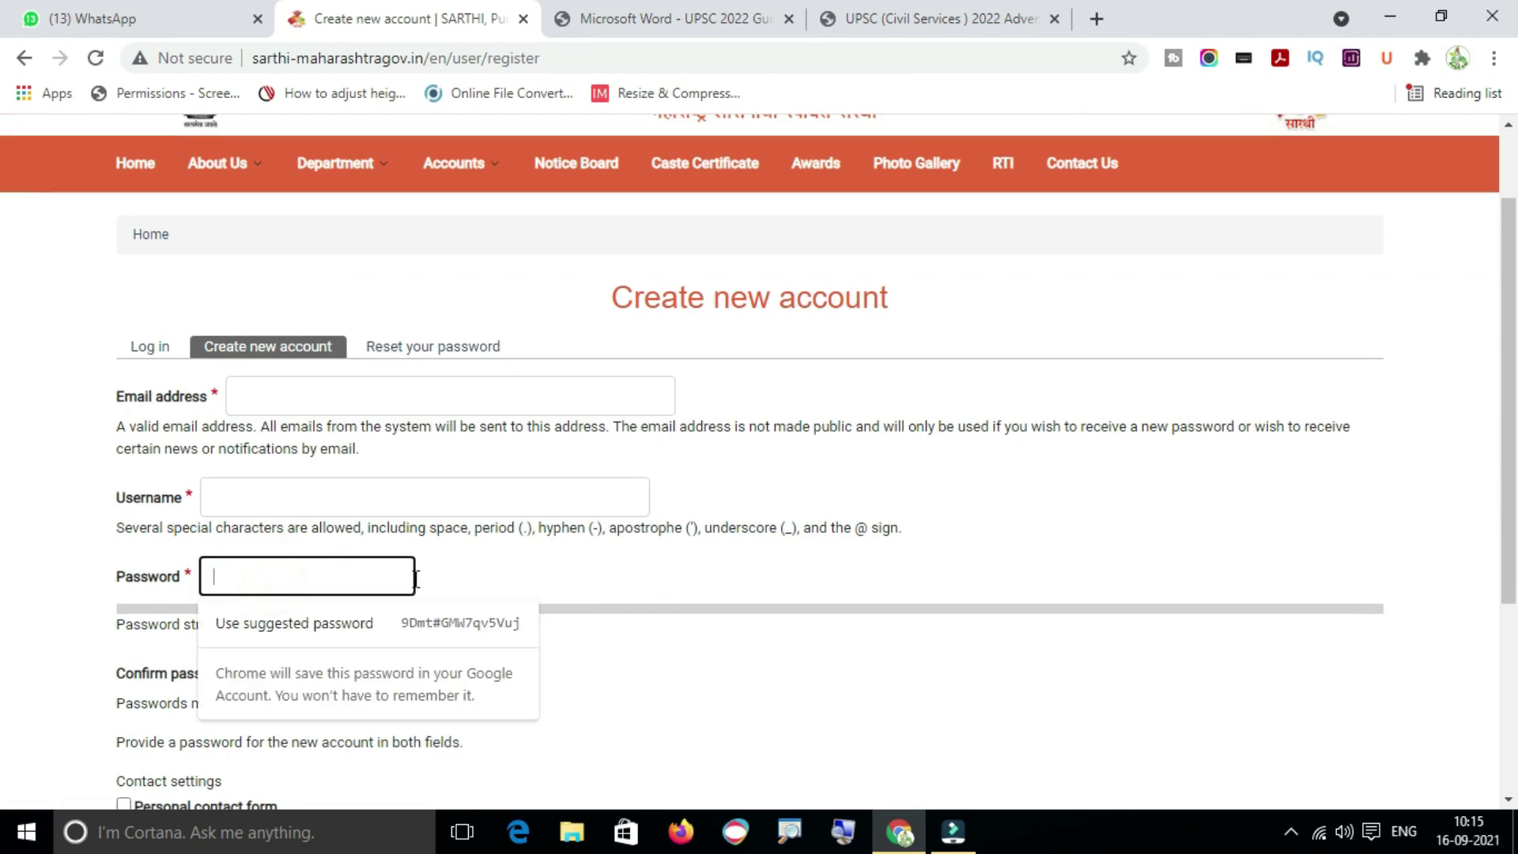
left_click(694, 637)
scroll(441, 614, "down", 1)
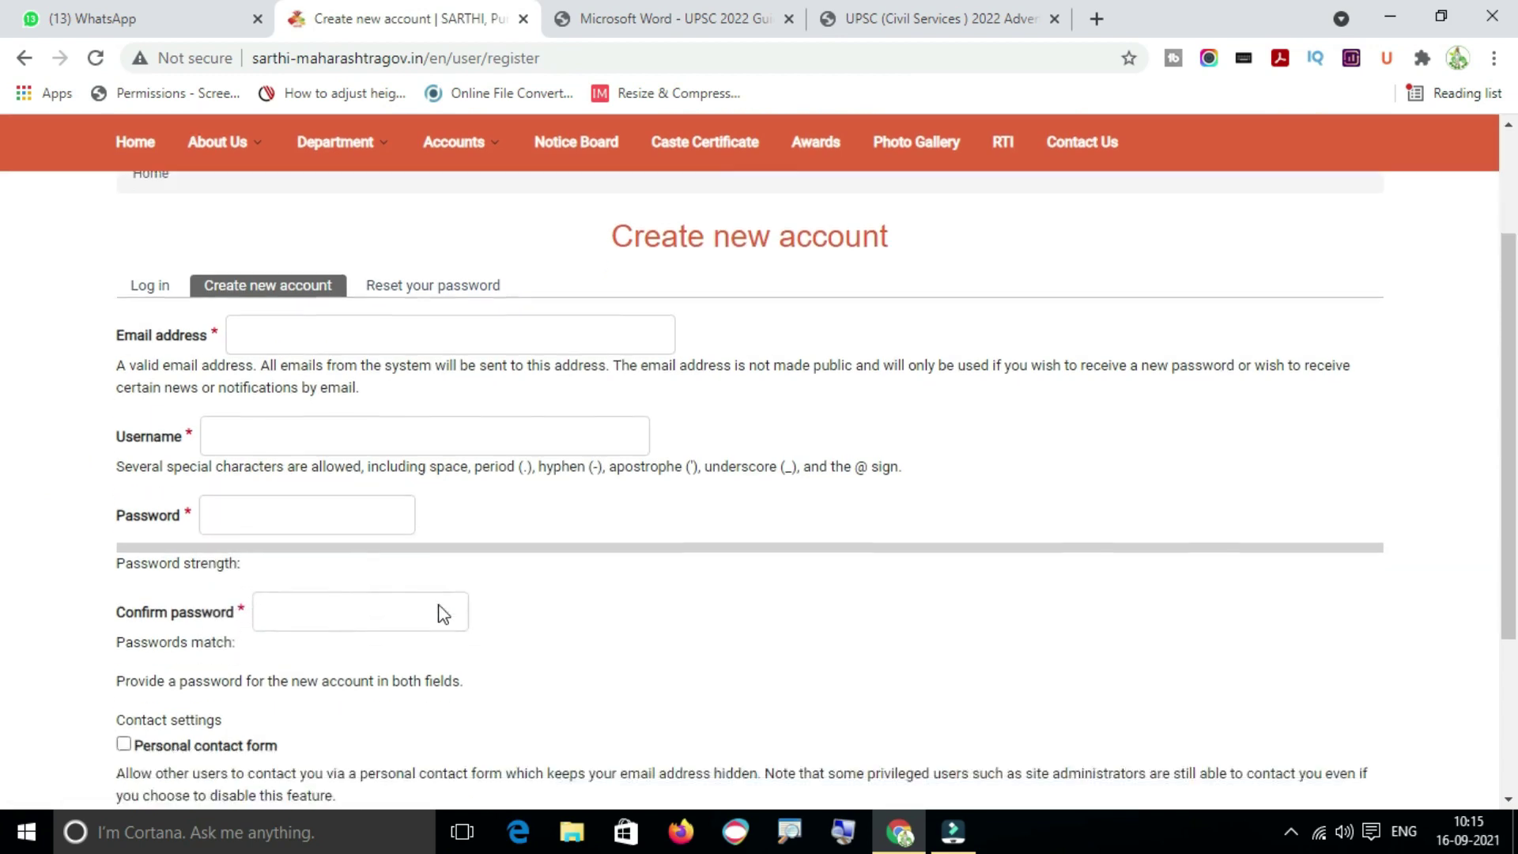
left_click_drag(334, 419, 884, 449)
left_click(728, 584)
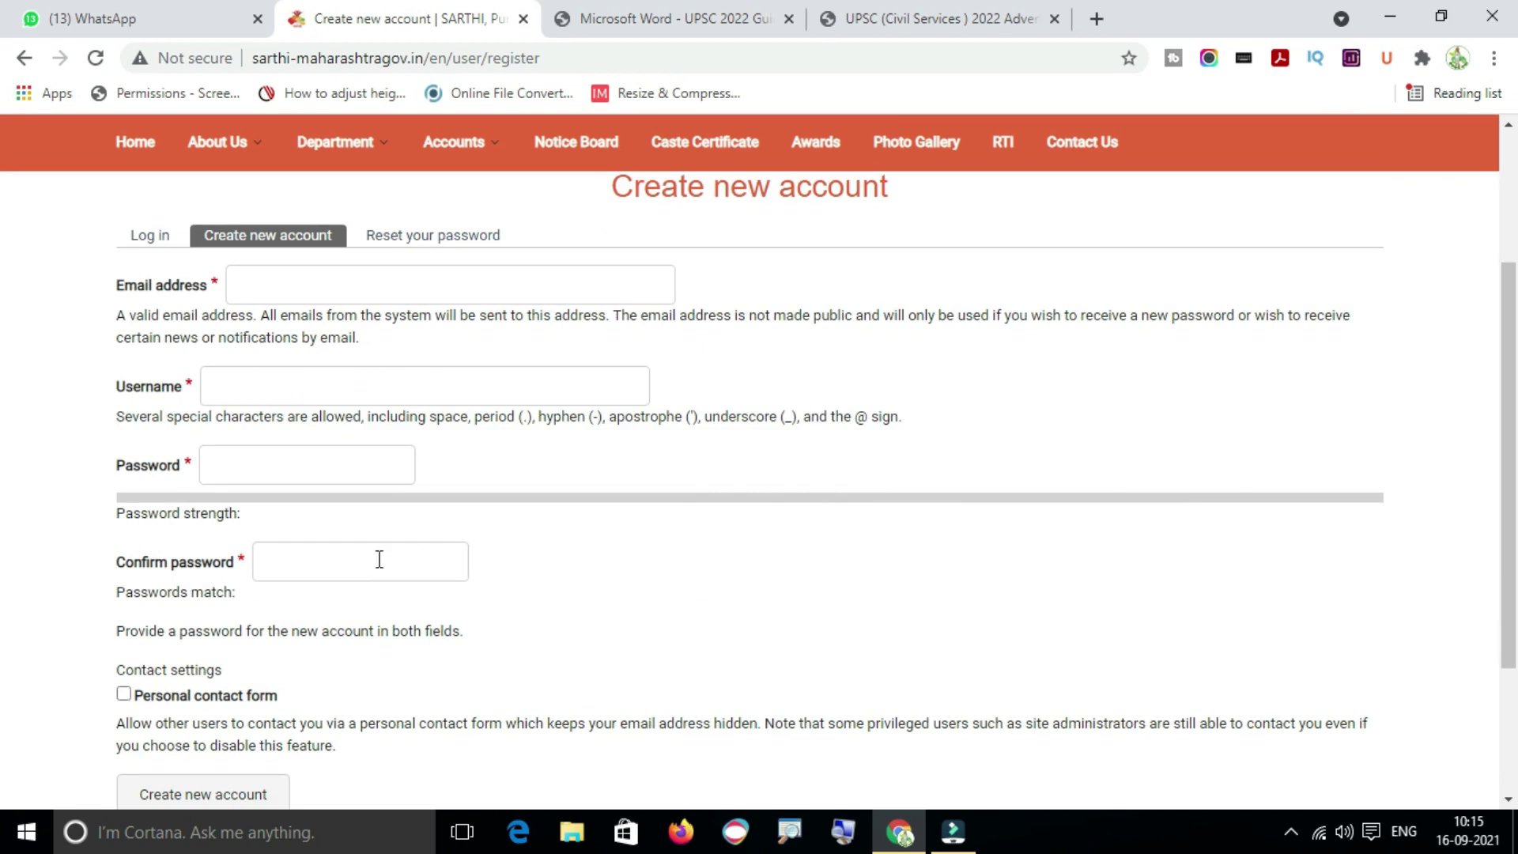
scroll(361, 559, "down", 2)
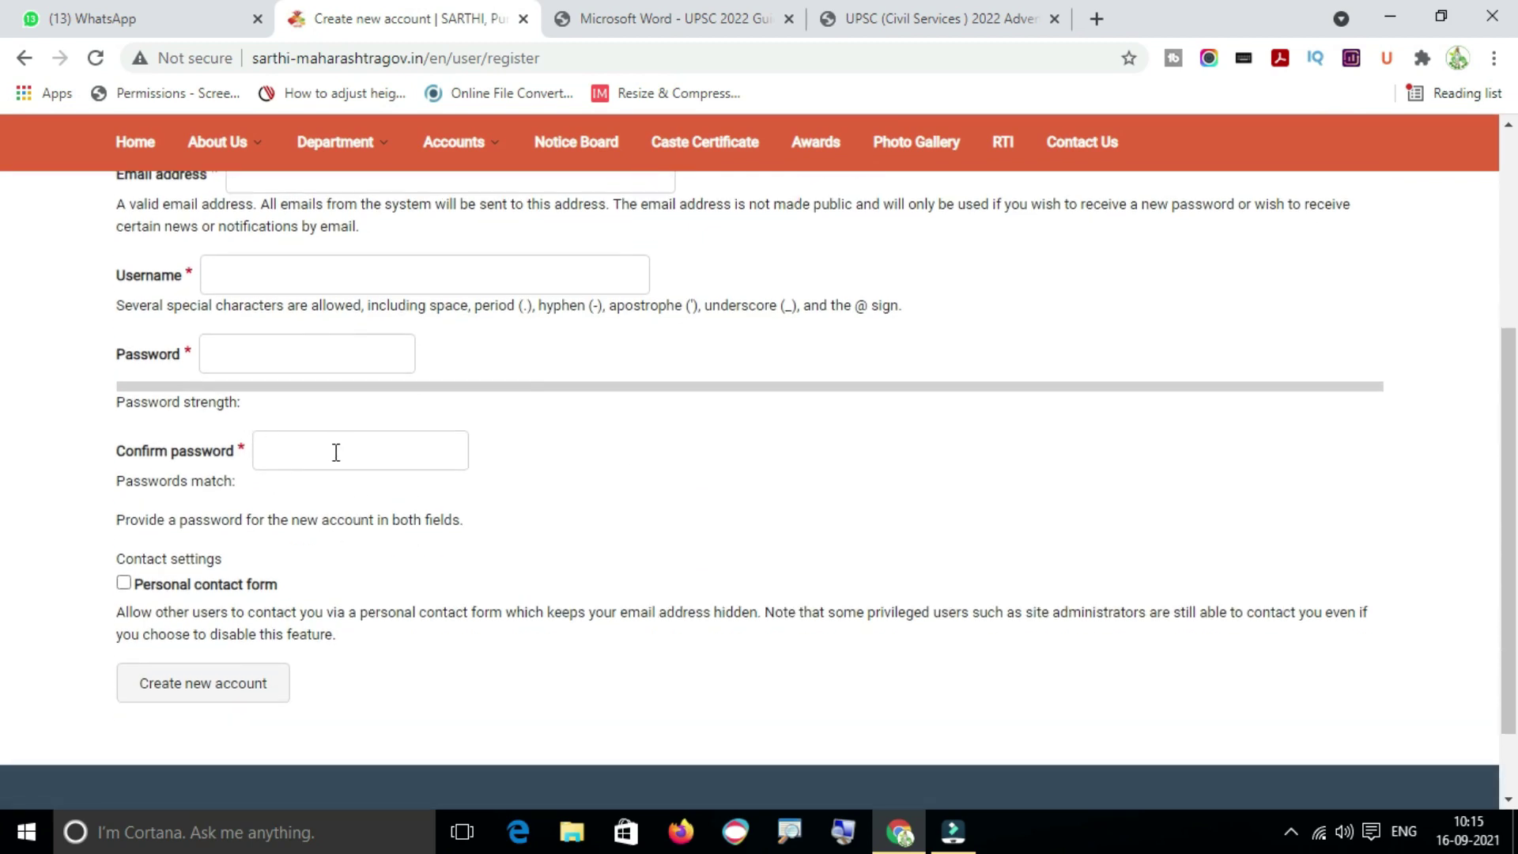
- Enable the Personal contact form option and submit the new account form
left_click(125, 583)
left_click_drag(117, 605, 407, 661)
left_click(326, 585)
left_click(200, 701)
scroll(305, 612, "down", 3)
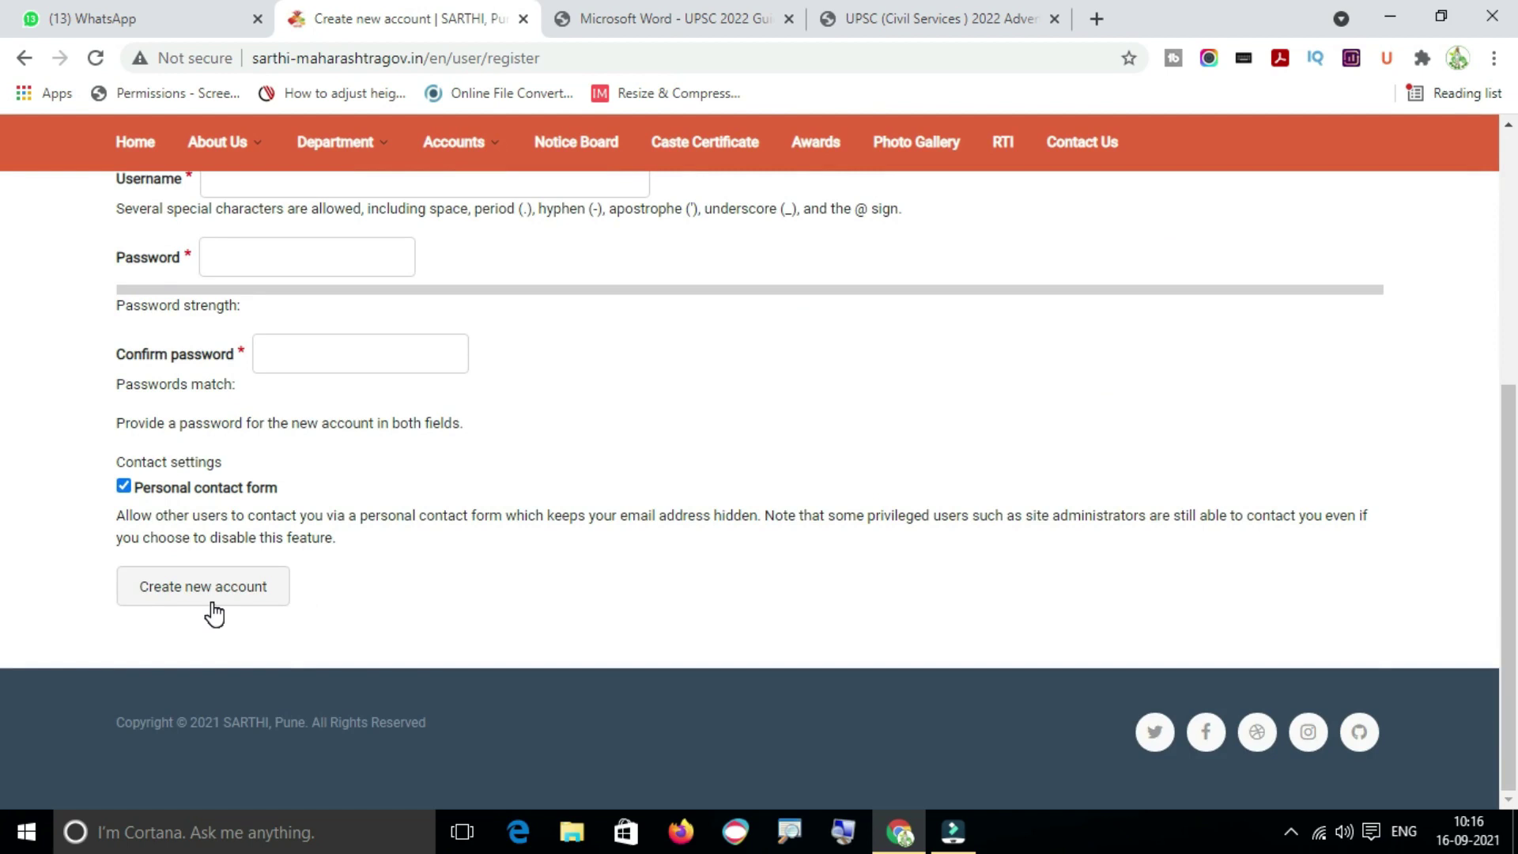
left_click(204, 586)
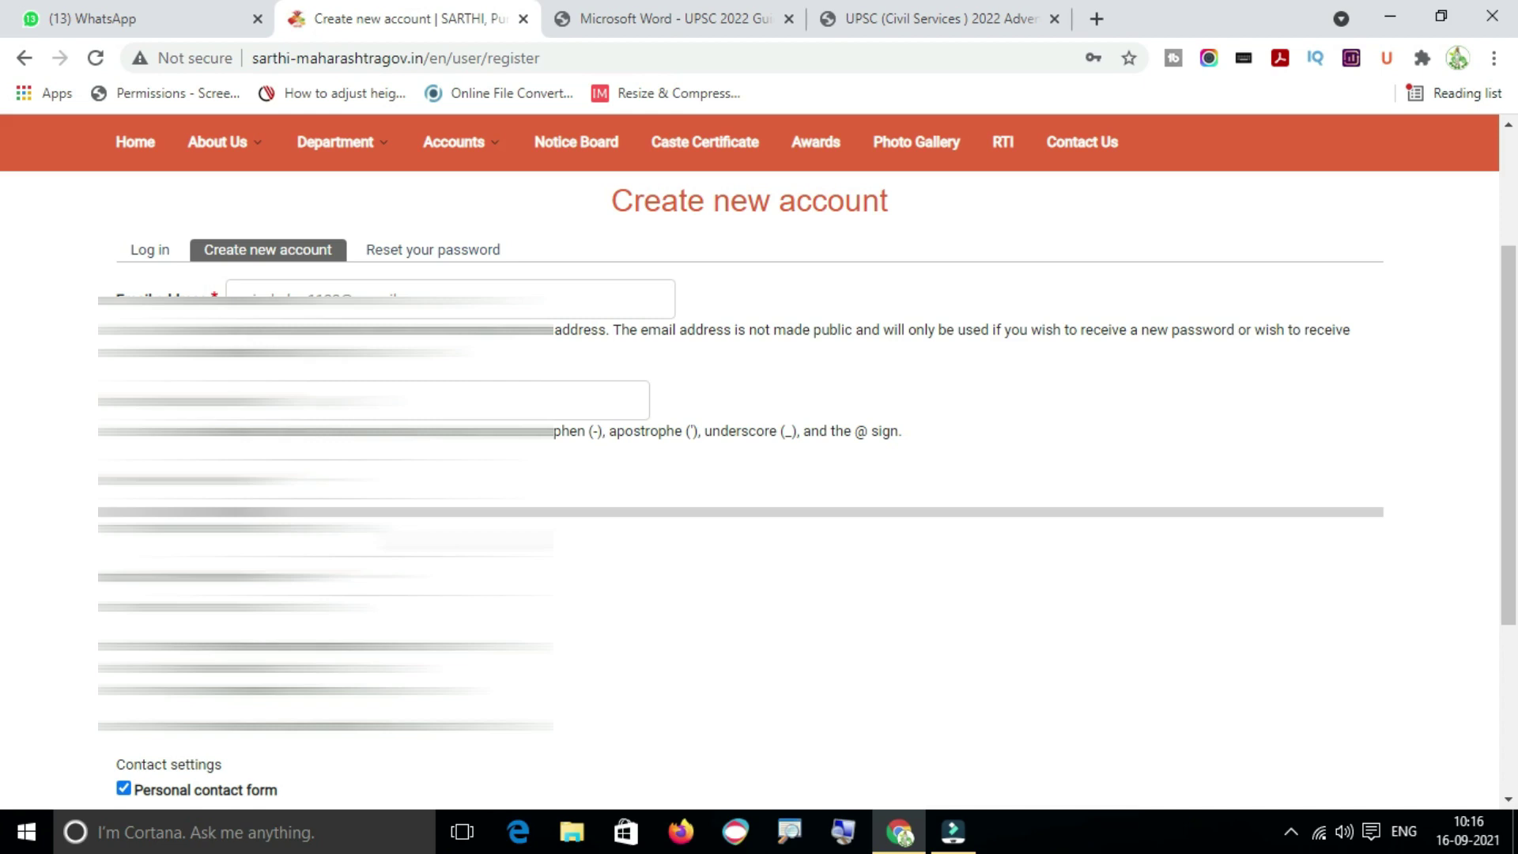
- Complete the account registration with a valid username and the account password, submit it, and dismiss the browser's password warning
scroll(759, 474, "down", 3)
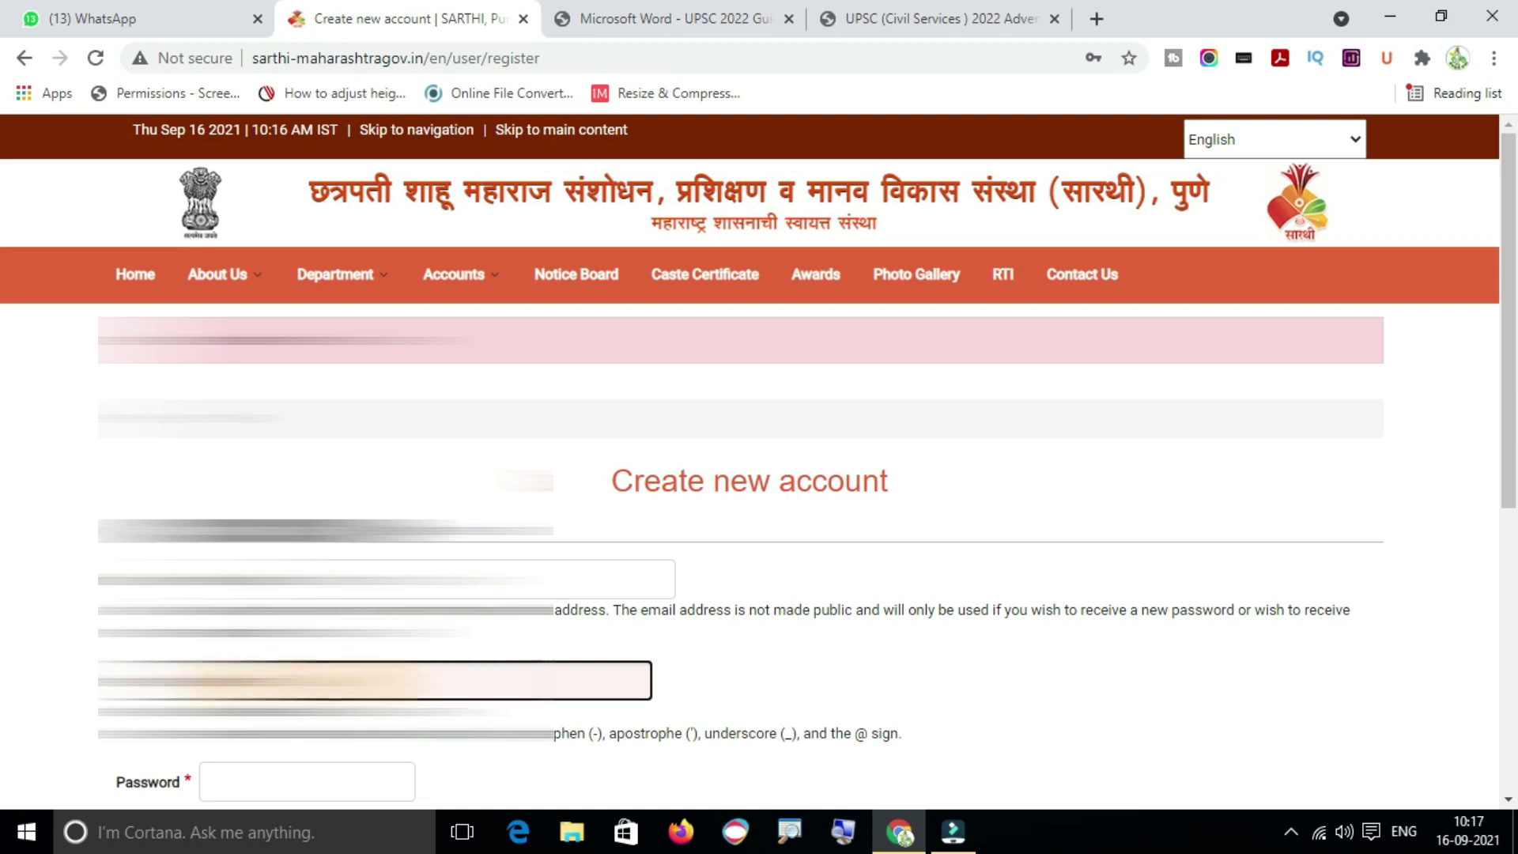
left_click(771, 661)
scroll(772, 664, "down", 4)
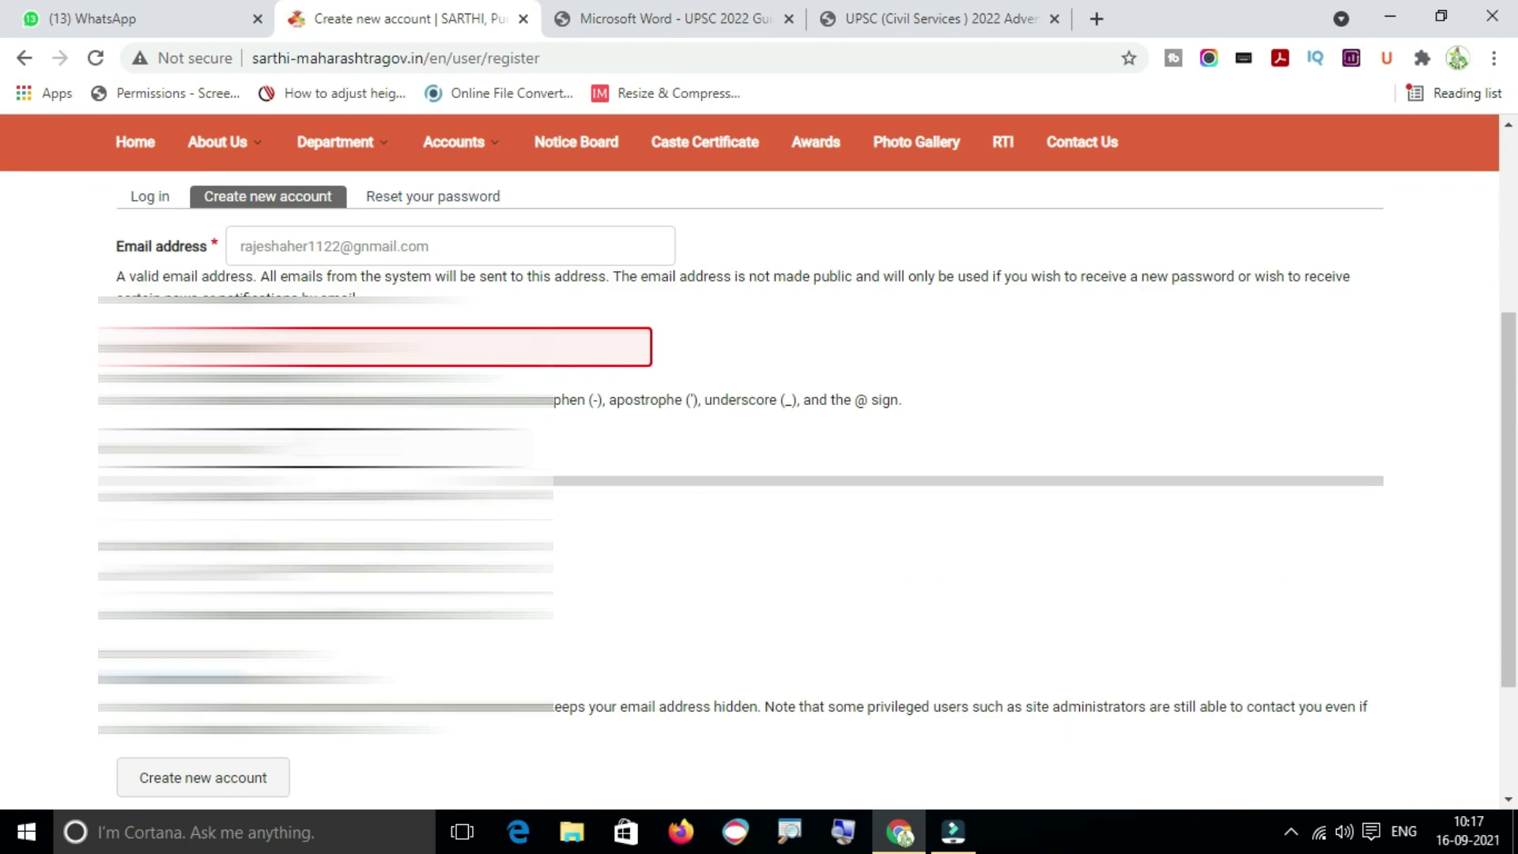
left_click(671, 542)
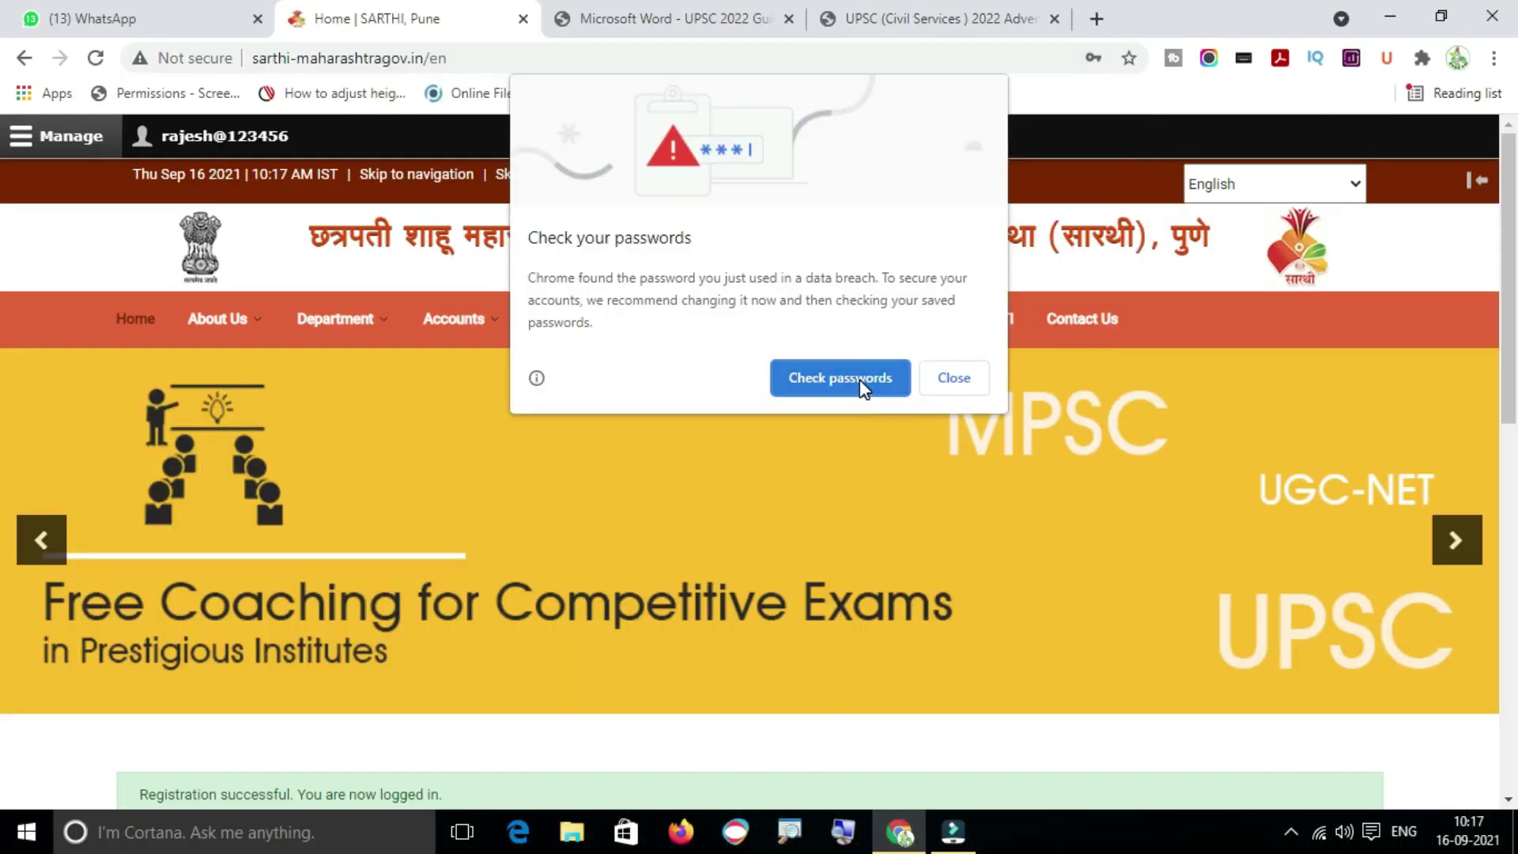
left_click(927, 378)
left_click(1004, 364)
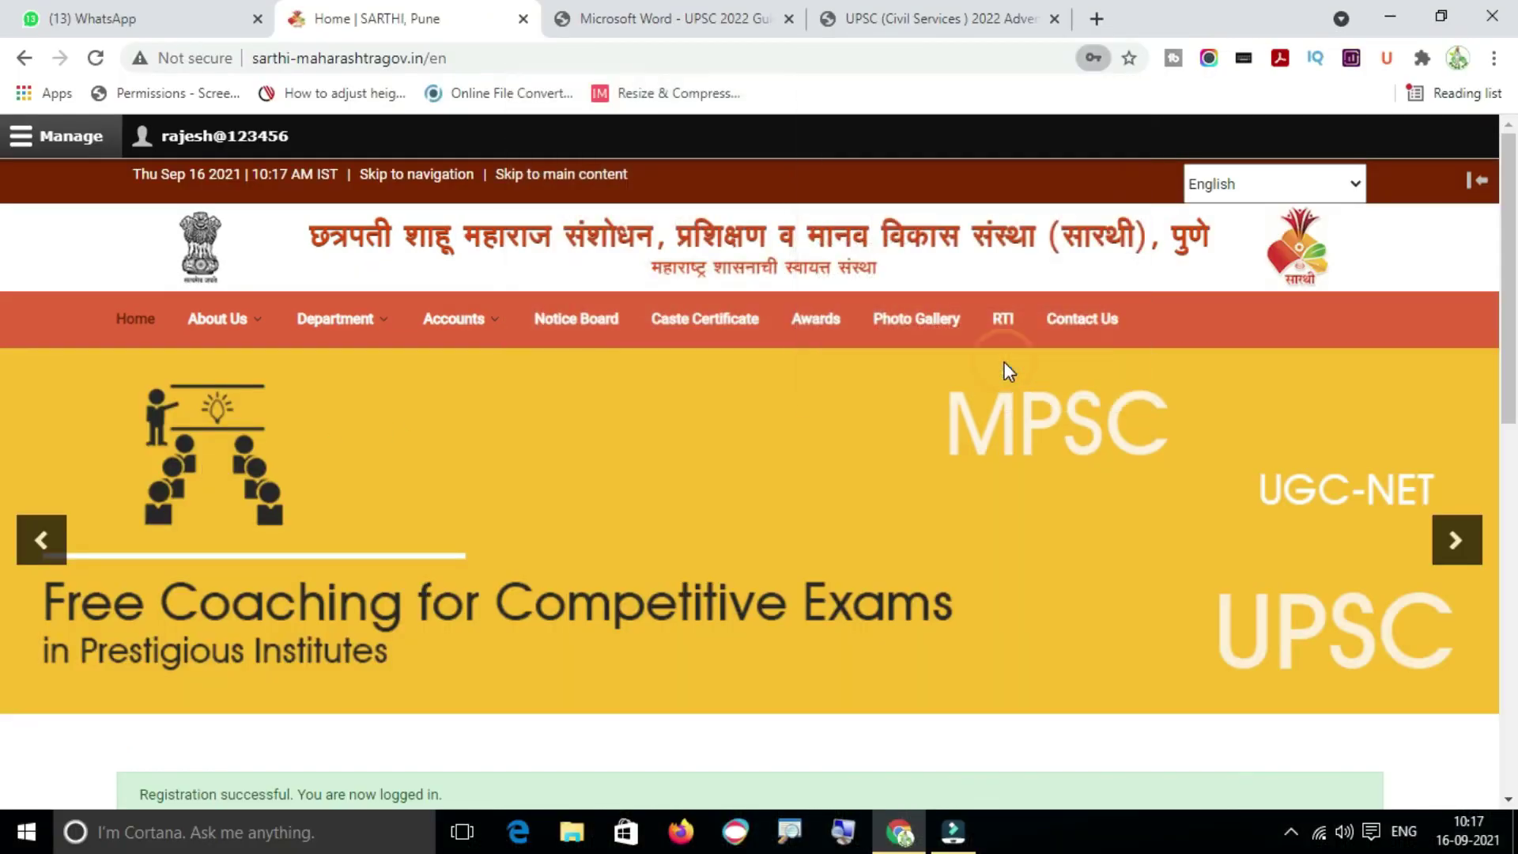
- Look over the SARTHI home page and open the Notice Board from its tile
scroll(227, 466, "down", 4)
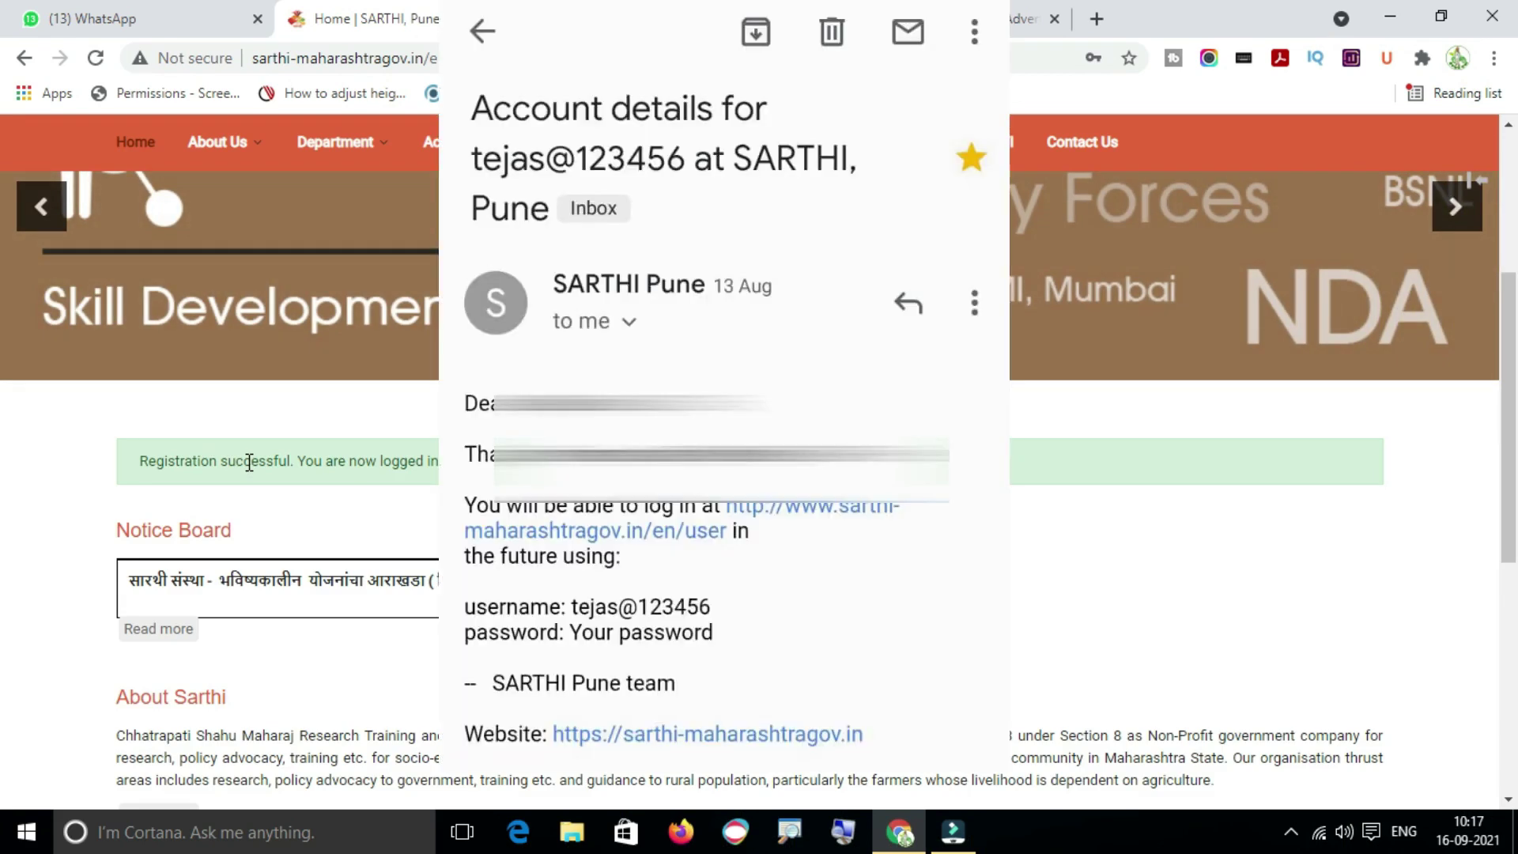
scroll(433, 498, "up", 4)
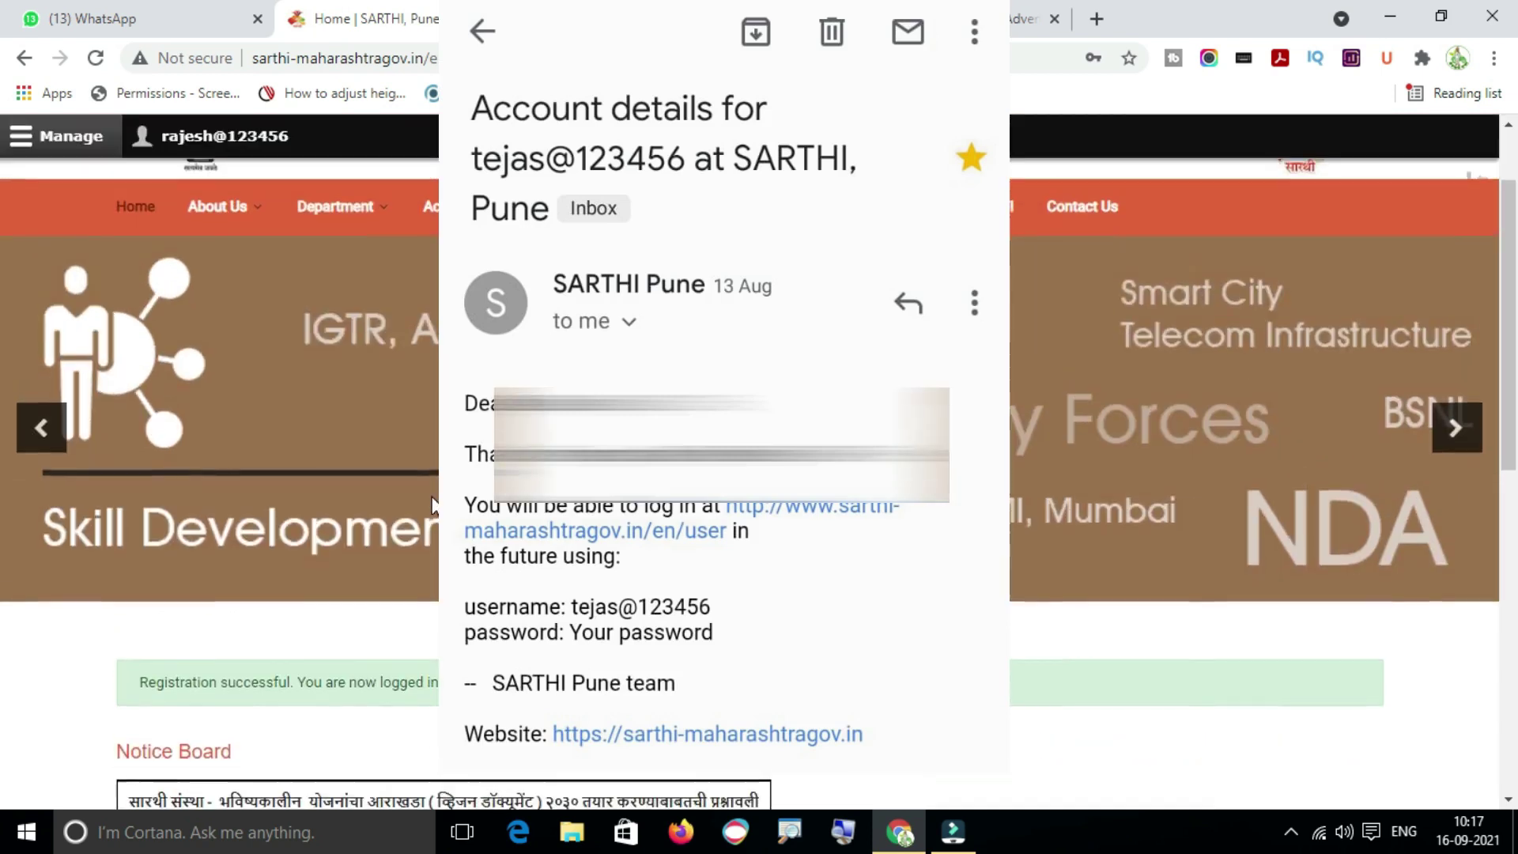
scroll(432, 498, "down", 9)
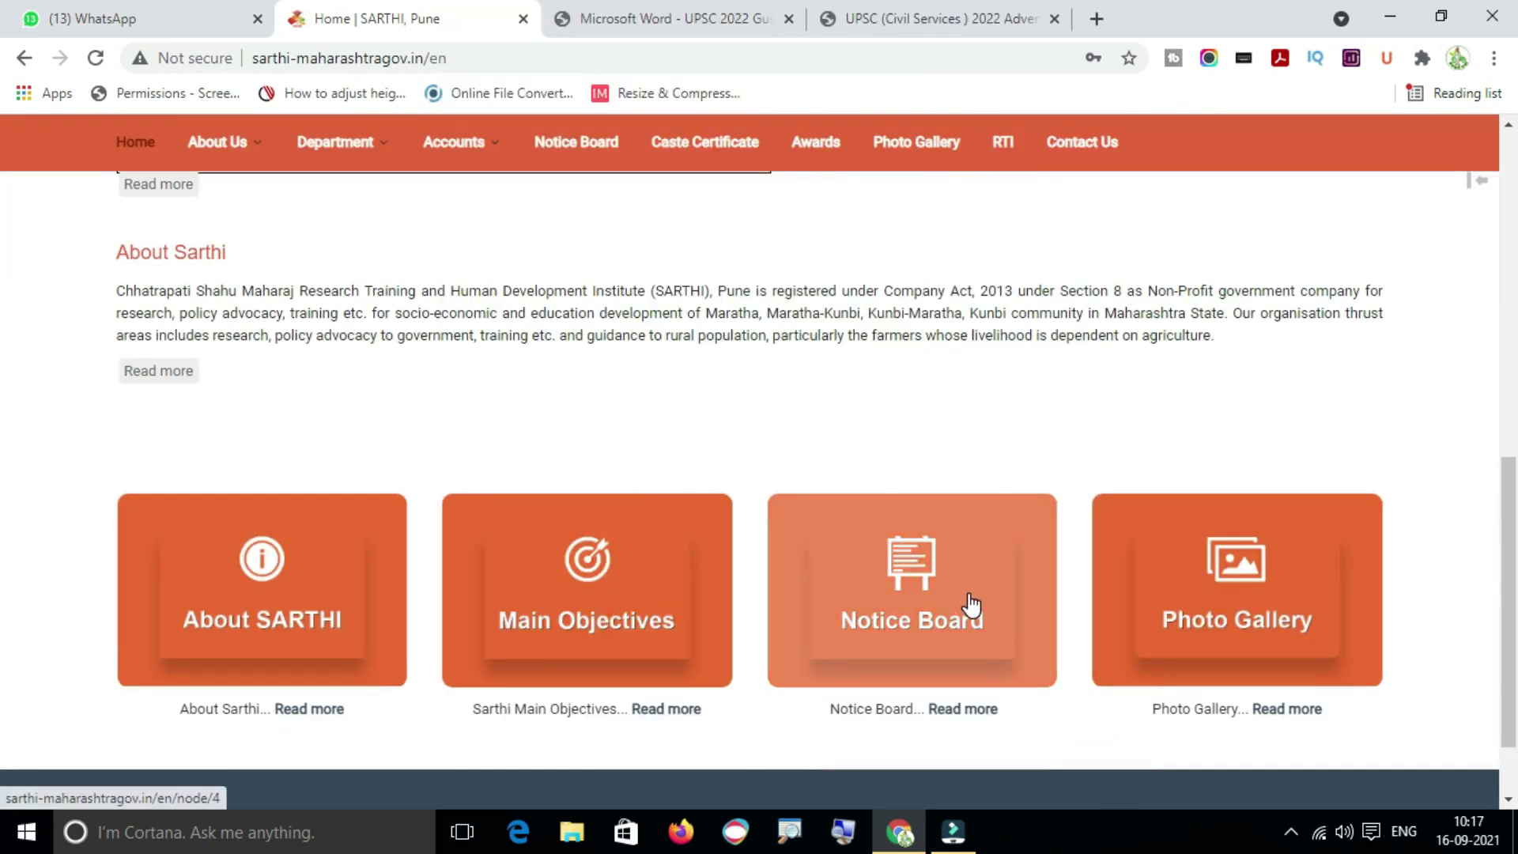
left_click(969, 604)
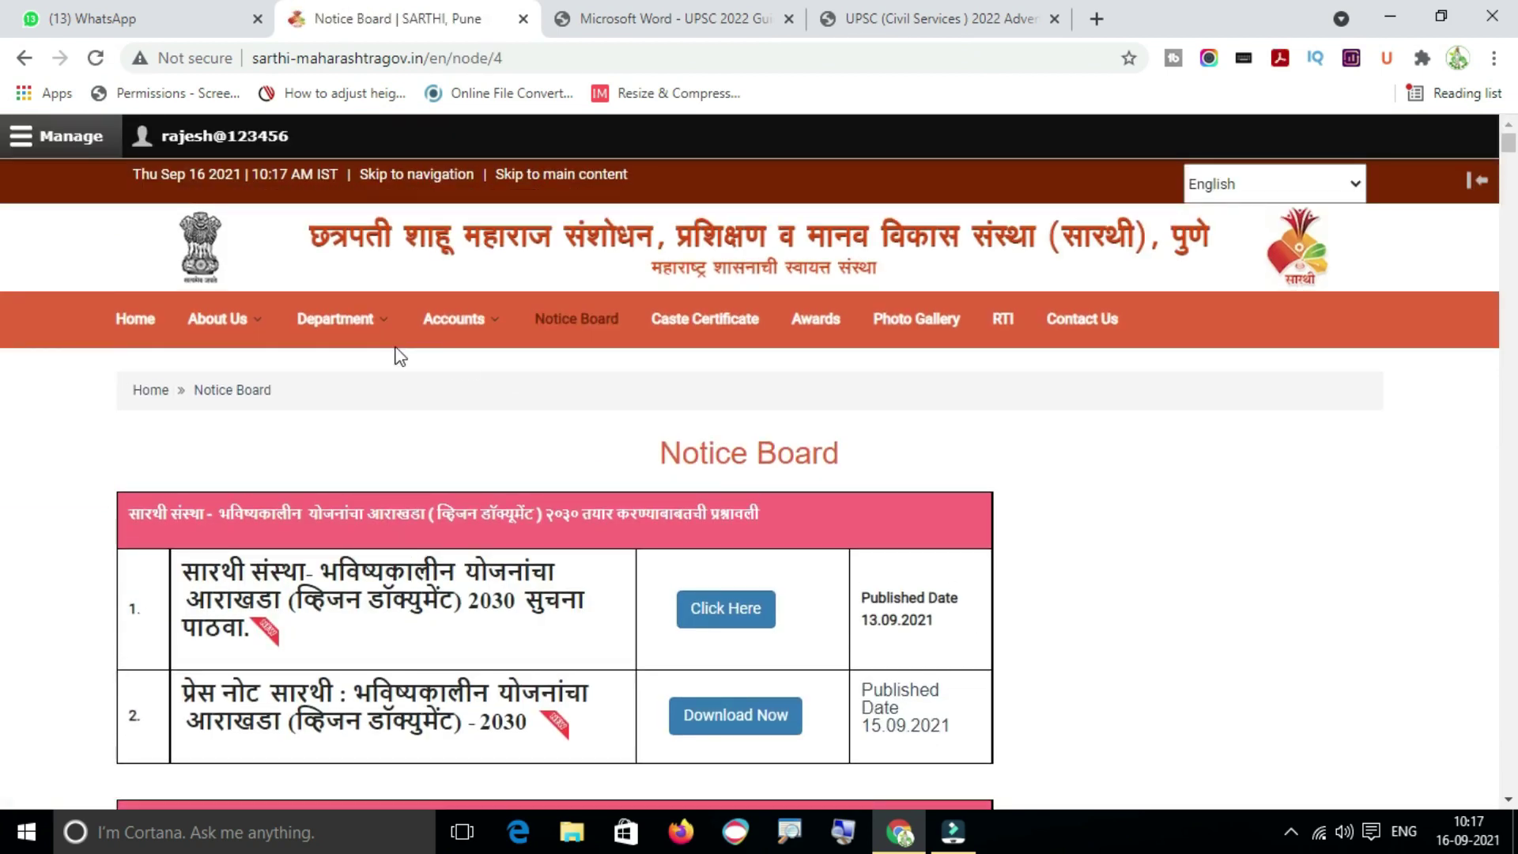
- Return to the SARTHI home page and check the application route given in the UPSC (Civil Services) 2022 advertisement PDF
left_click(134, 323)
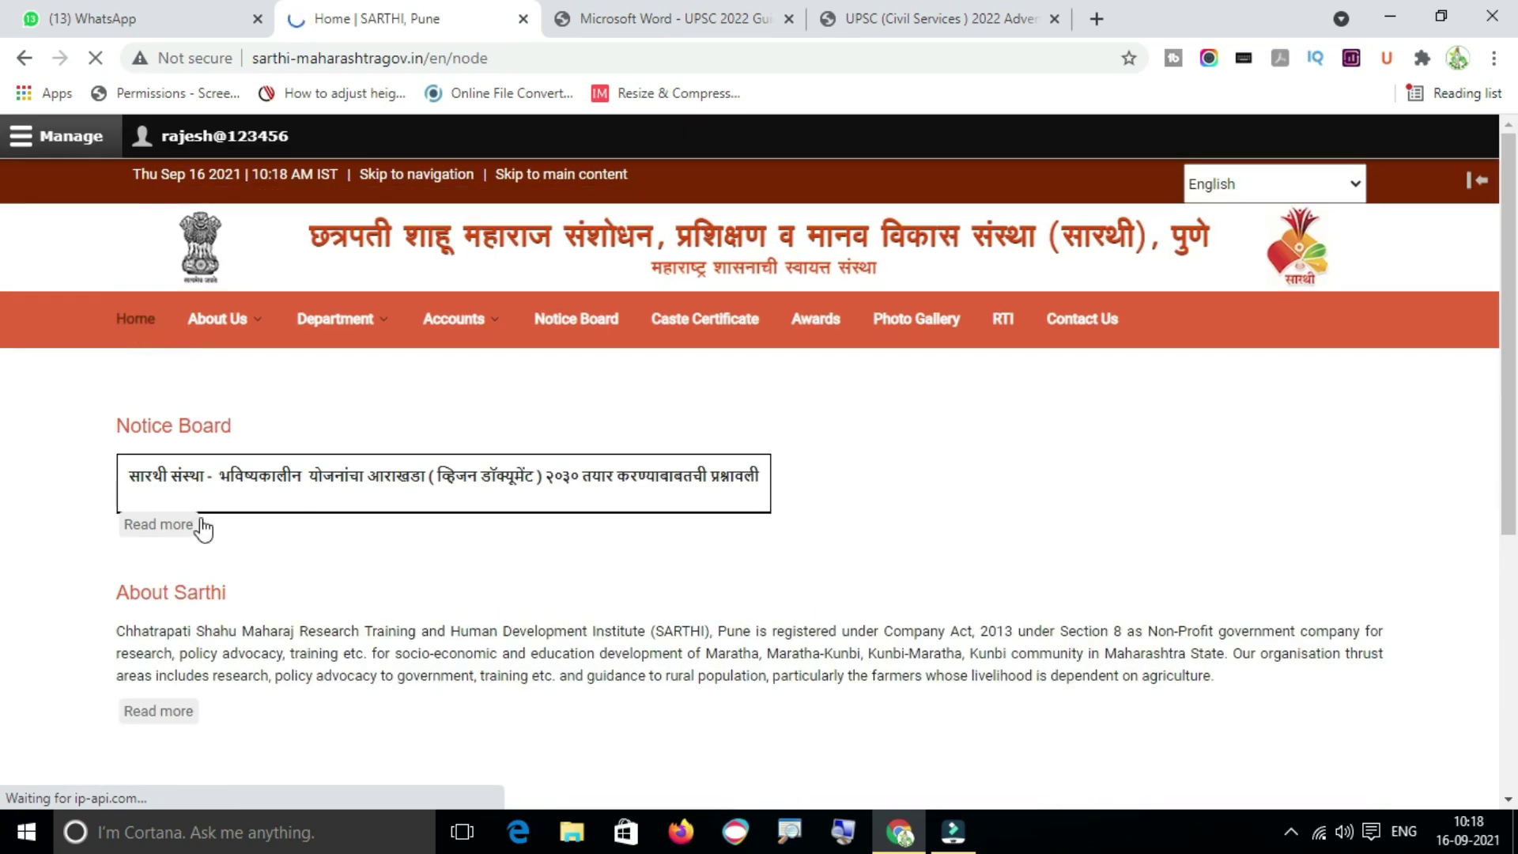
scroll(345, 546, "down", 2)
scroll(332, 514, "down", 3)
scroll(324, 546, "down", 3)
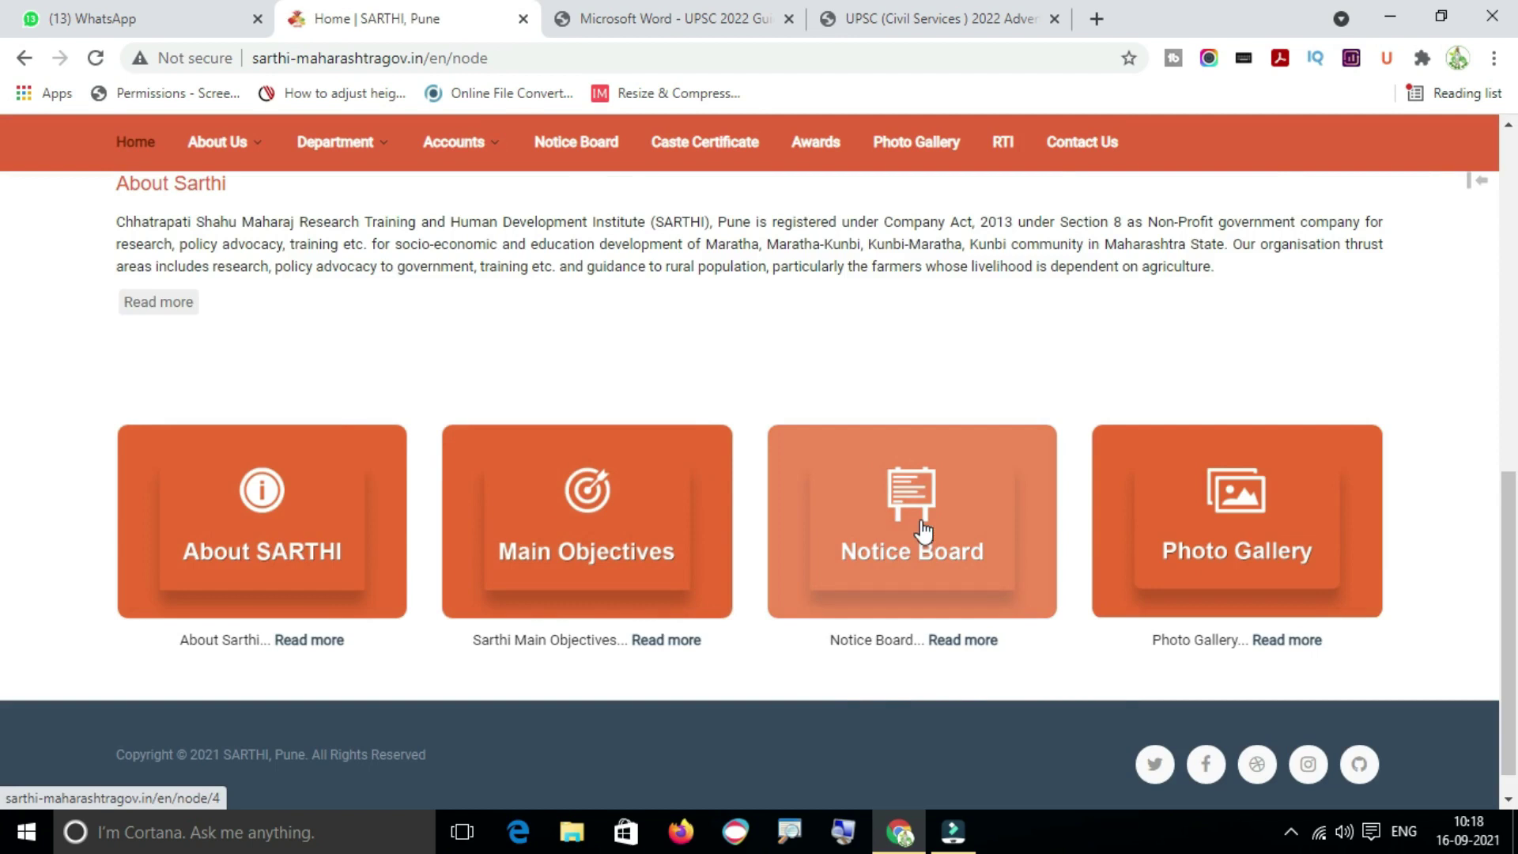
left_click(889, 19)
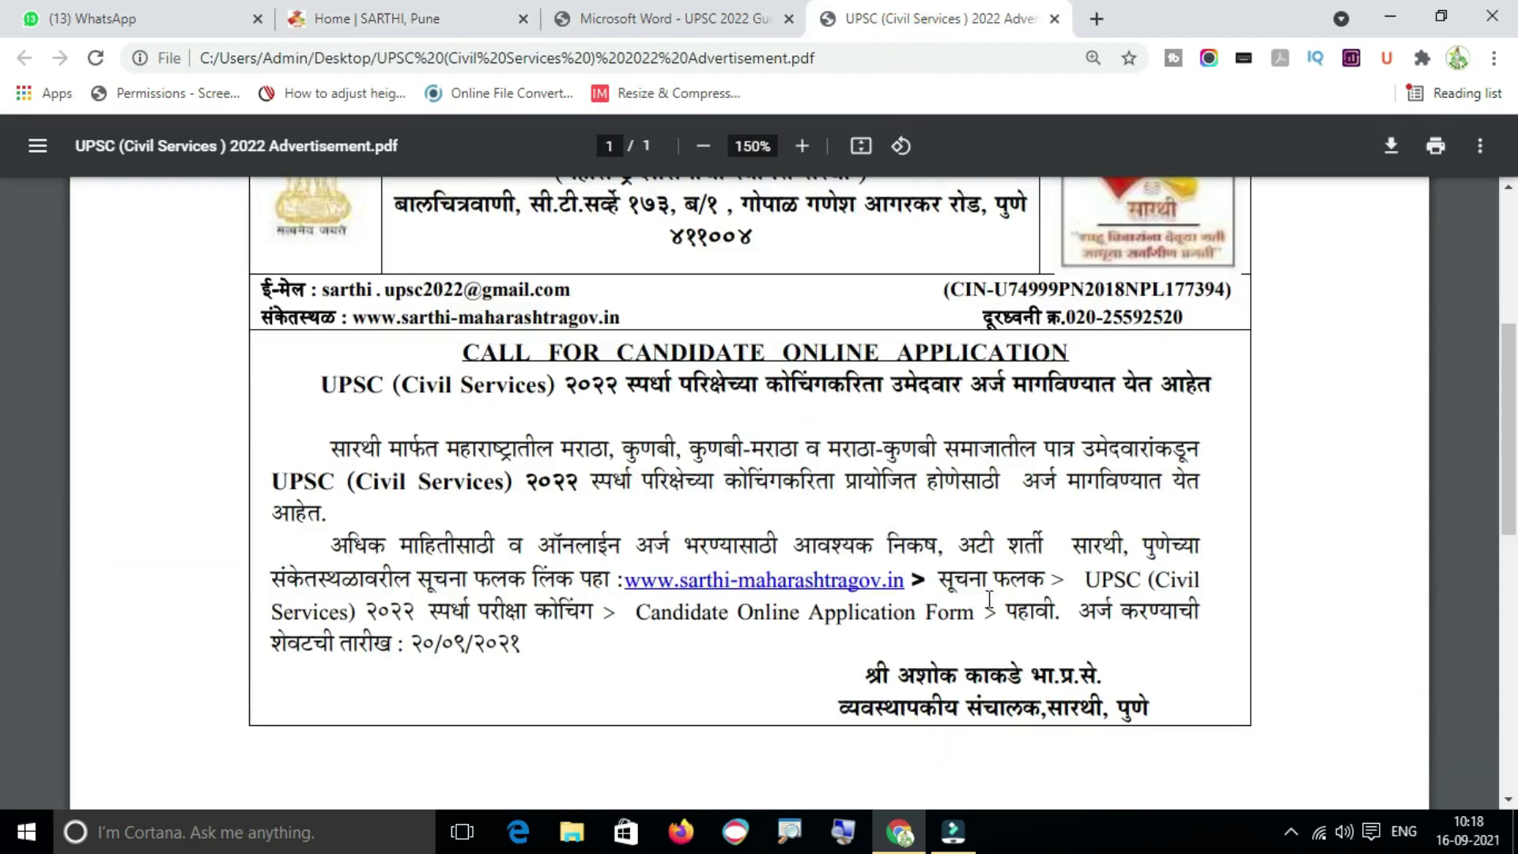
left_click(624, 31)
left_click(475, 23)
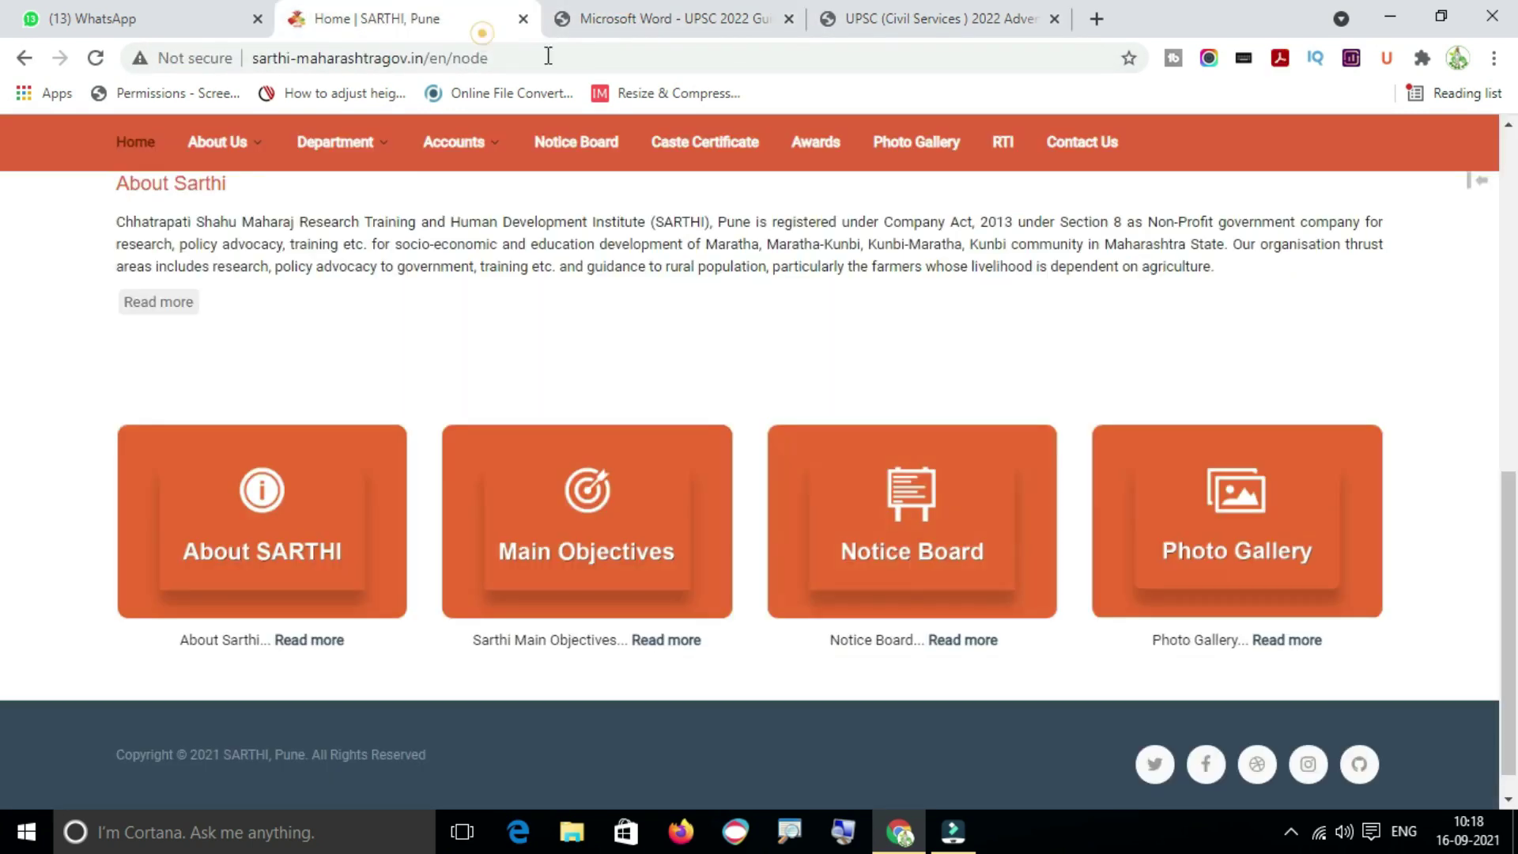
- From the Notice Board, open the Candidate Online application Form under UPSC (Civil Services) 2022 Competitive Exam Coaching
left_click(908, 585)
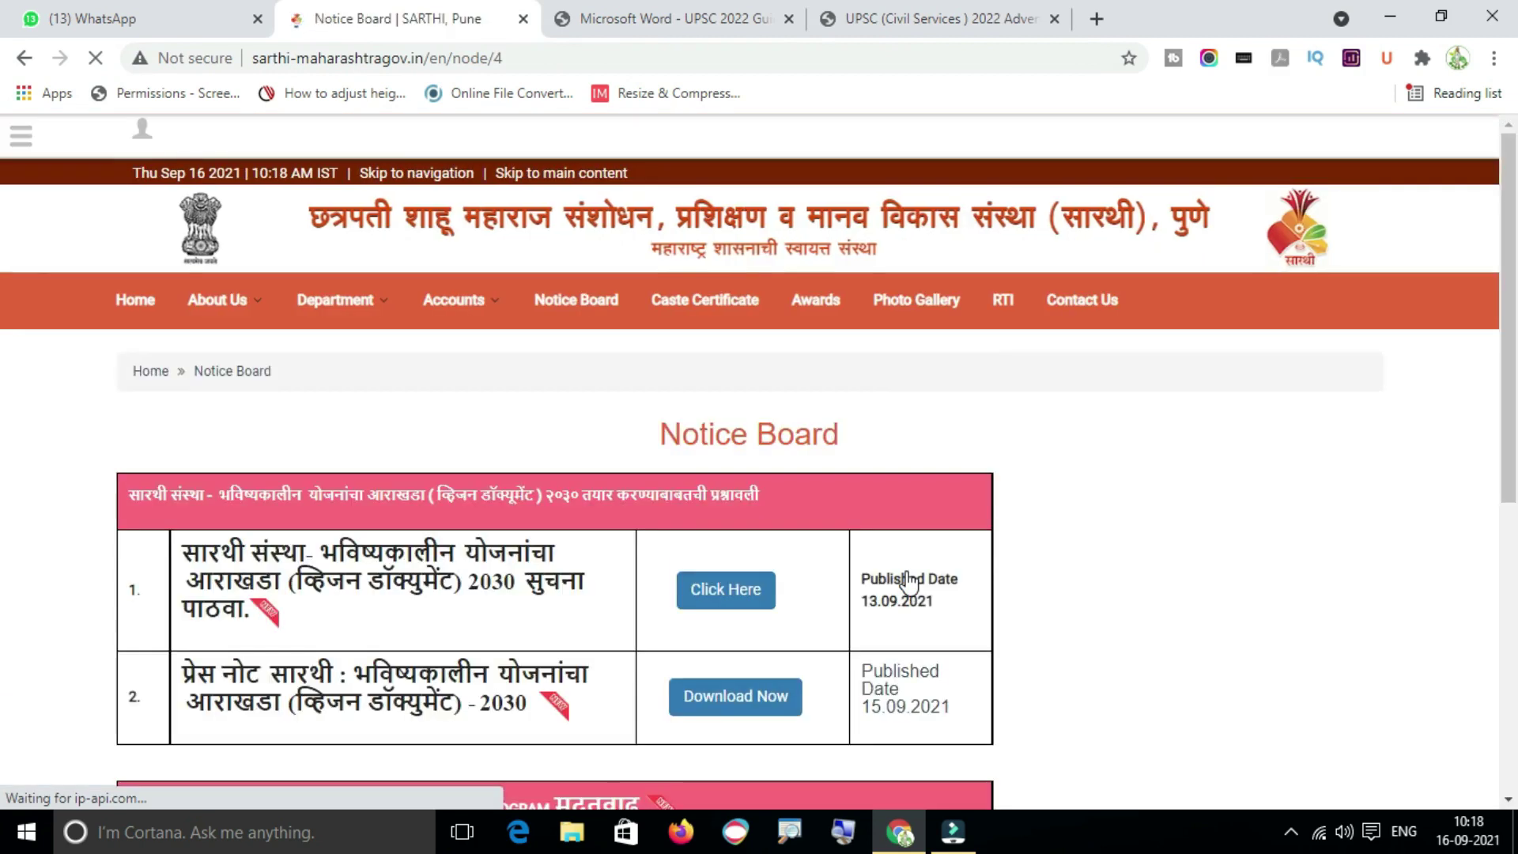
scroll(904, 573, "down", 10)
scroll(904, 567, "down", 6)
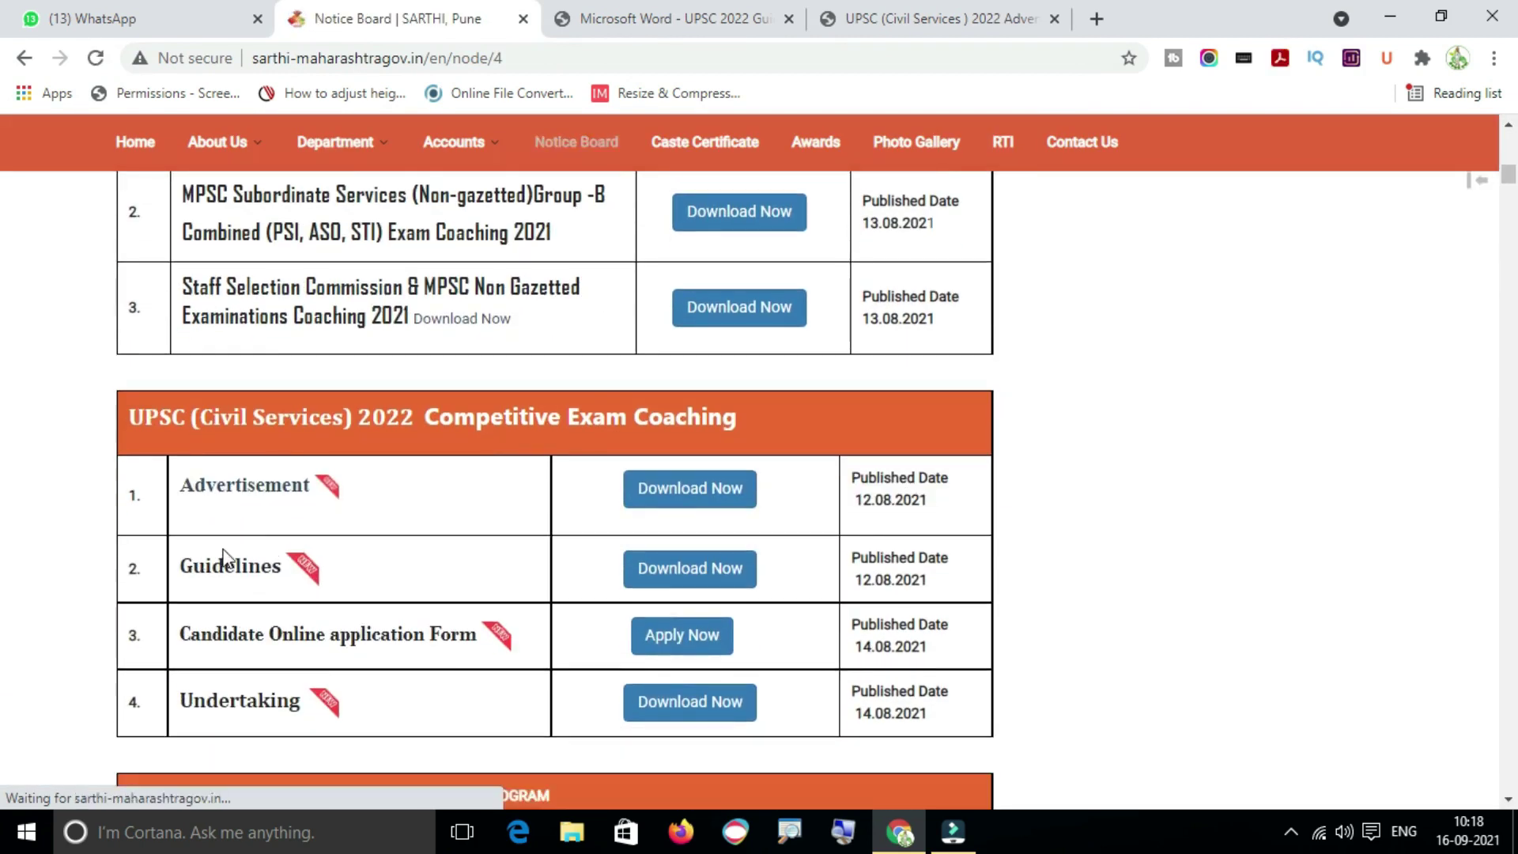
left_click(692, 425)
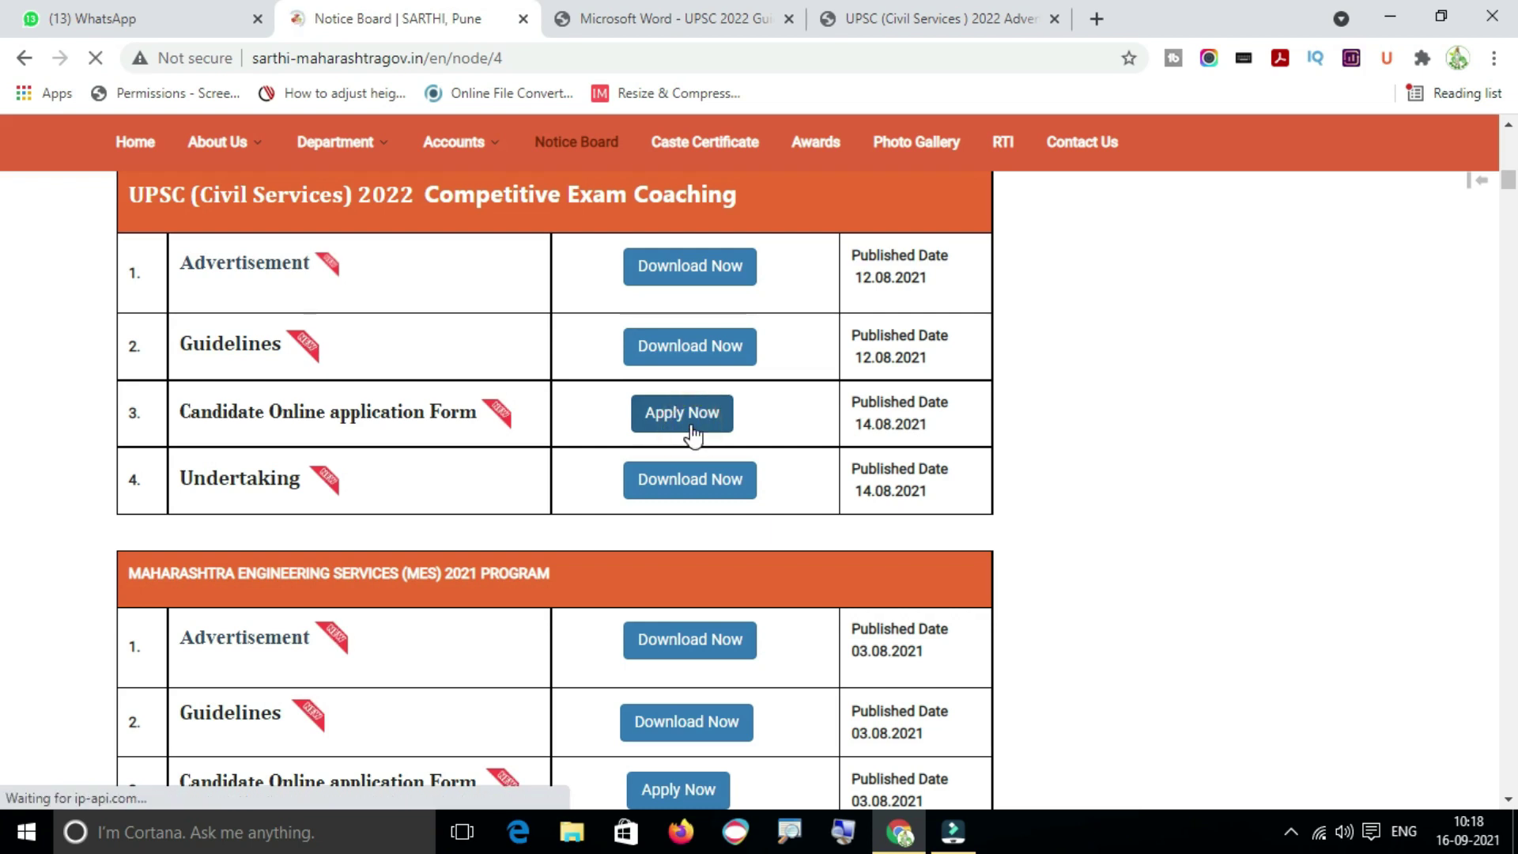
scroll(688, 434, "down", 4)
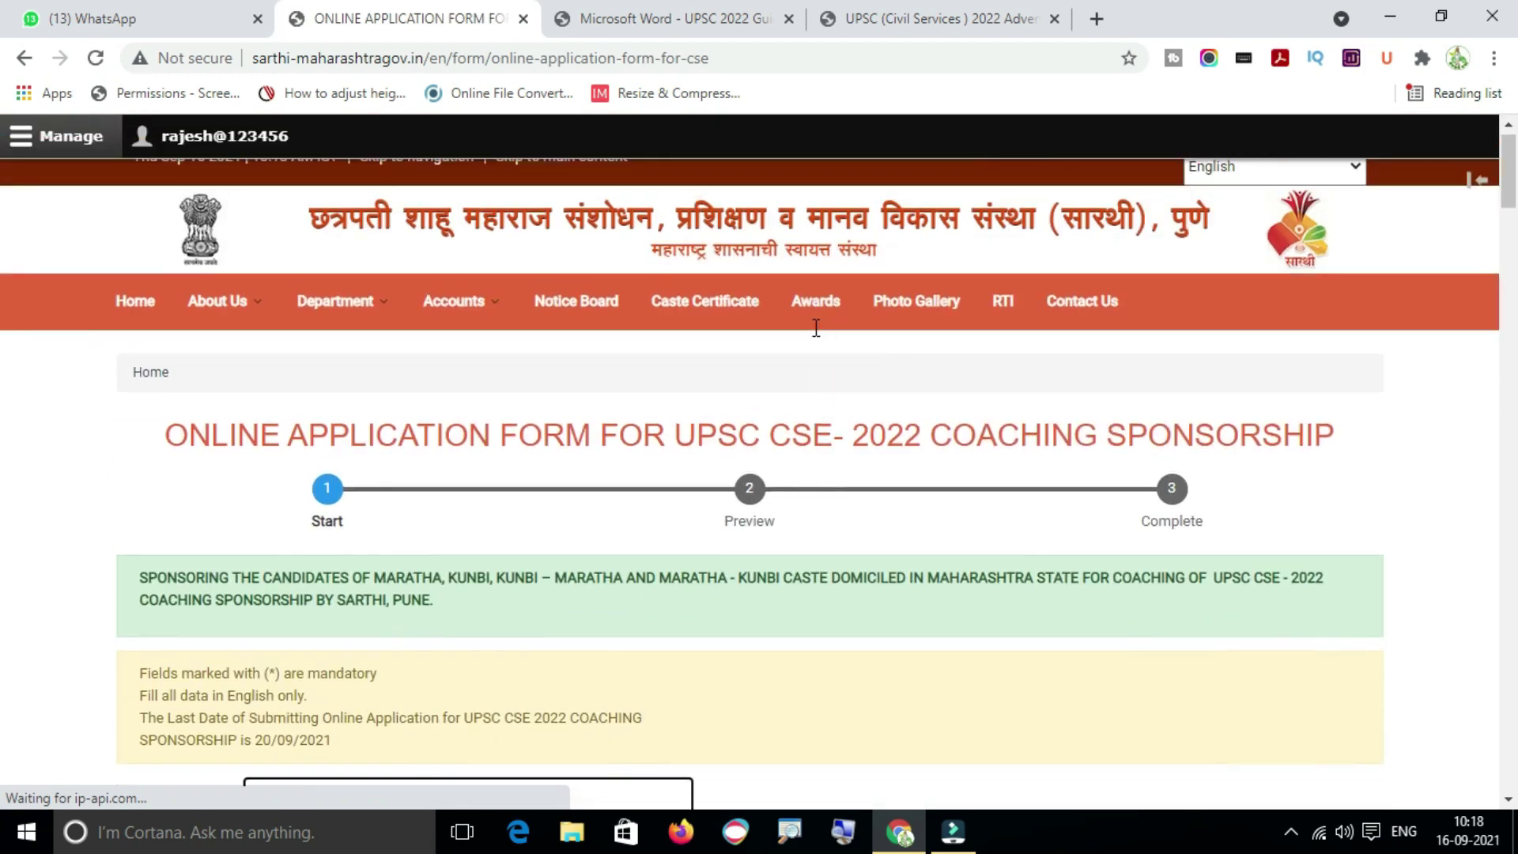
- Log in to the SARTHI site with a different existing account's username and password
left_click(382, 505)
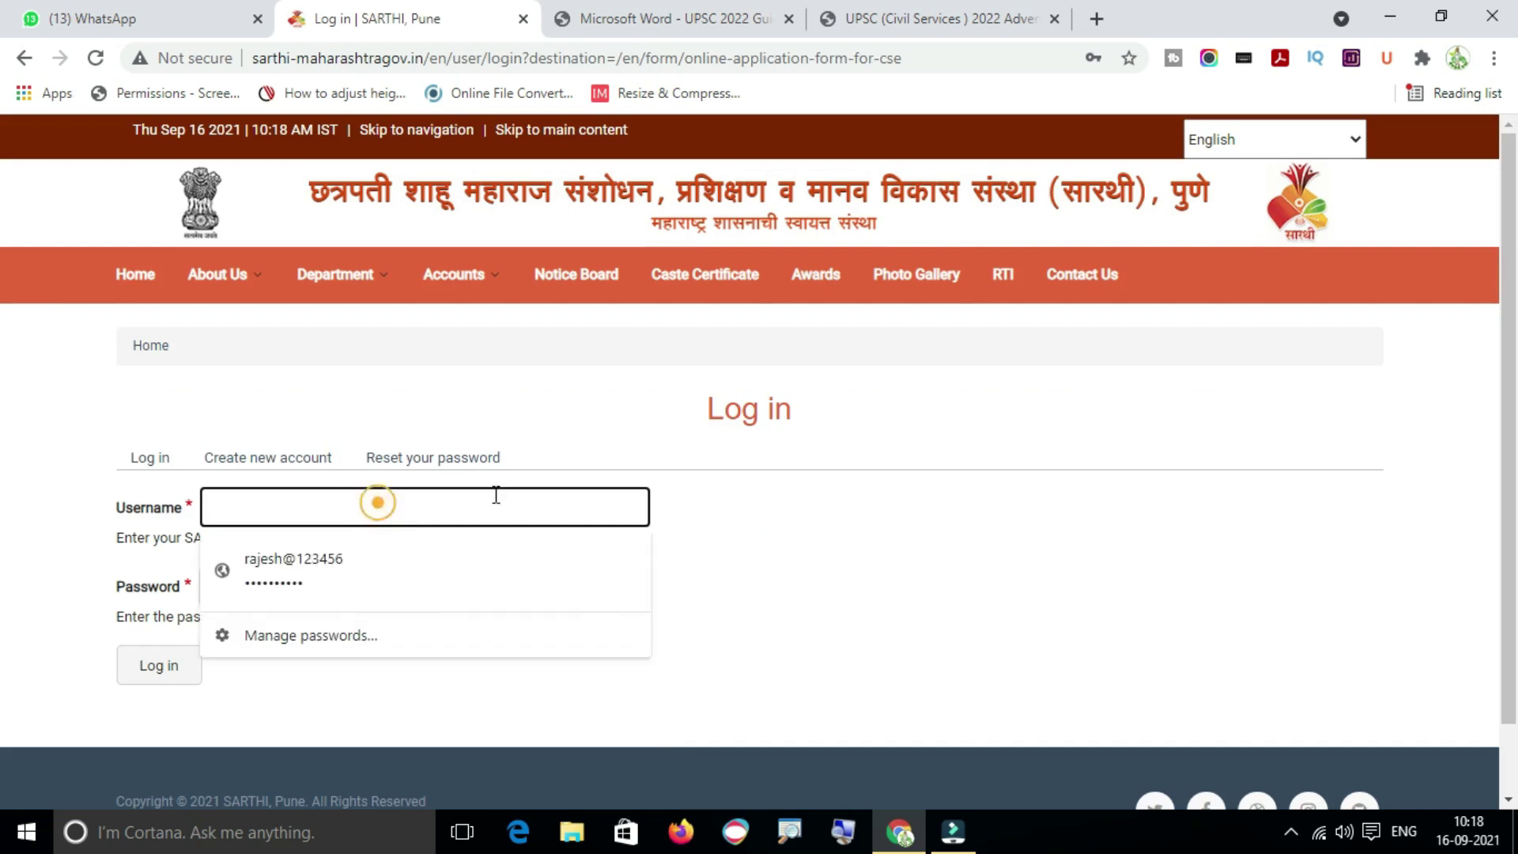
left_click(825, 503)
left_click(374, 508)
left_click(998, 506)
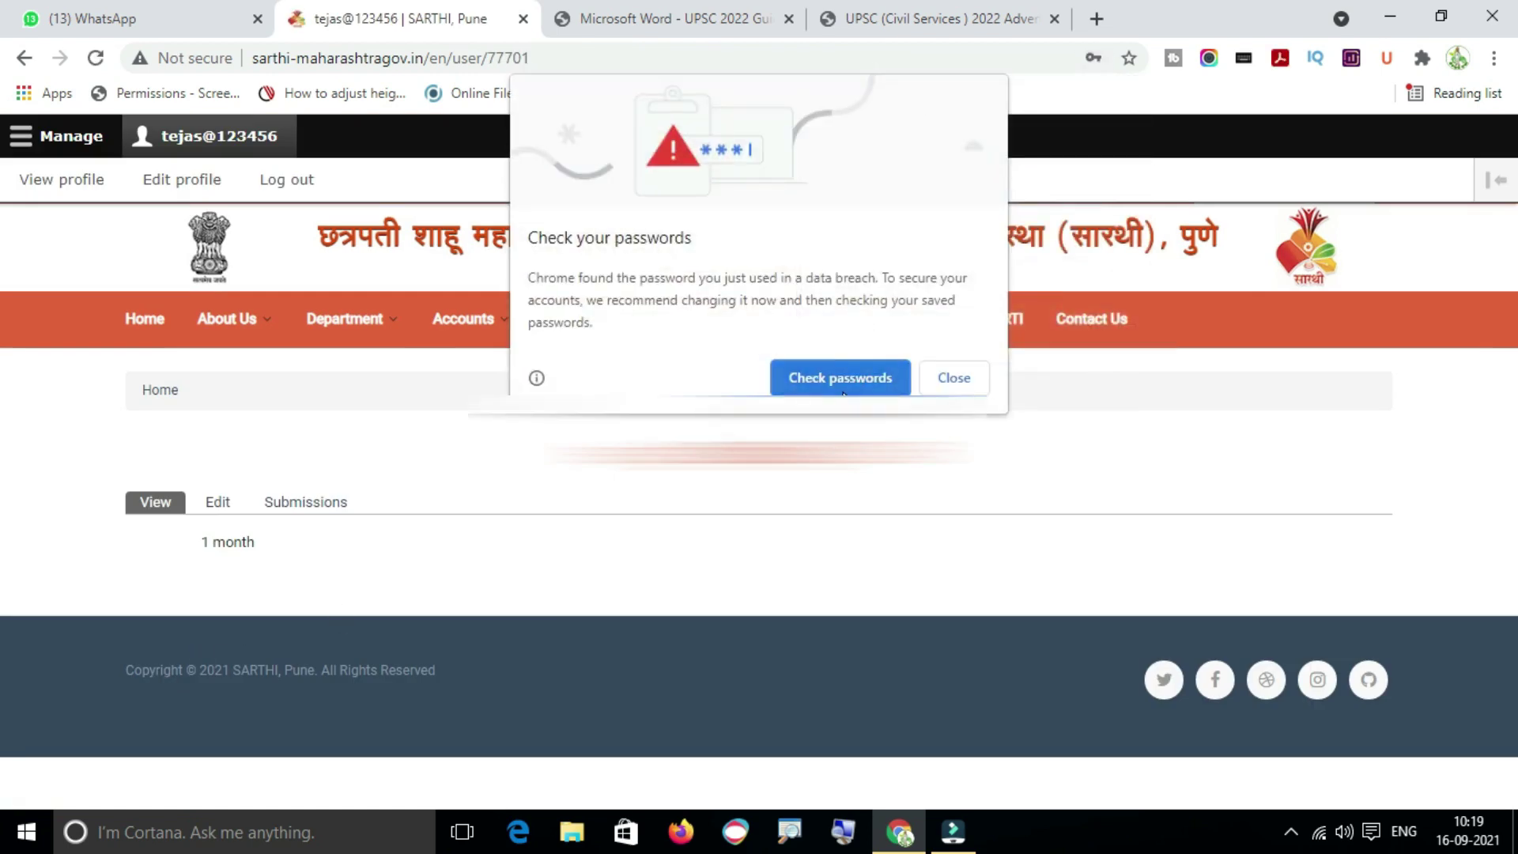
- Dismiss the password check prompt and look at the account's submissions, returning to the profile view
left_click(953, 377)
left_click(1090, 370)
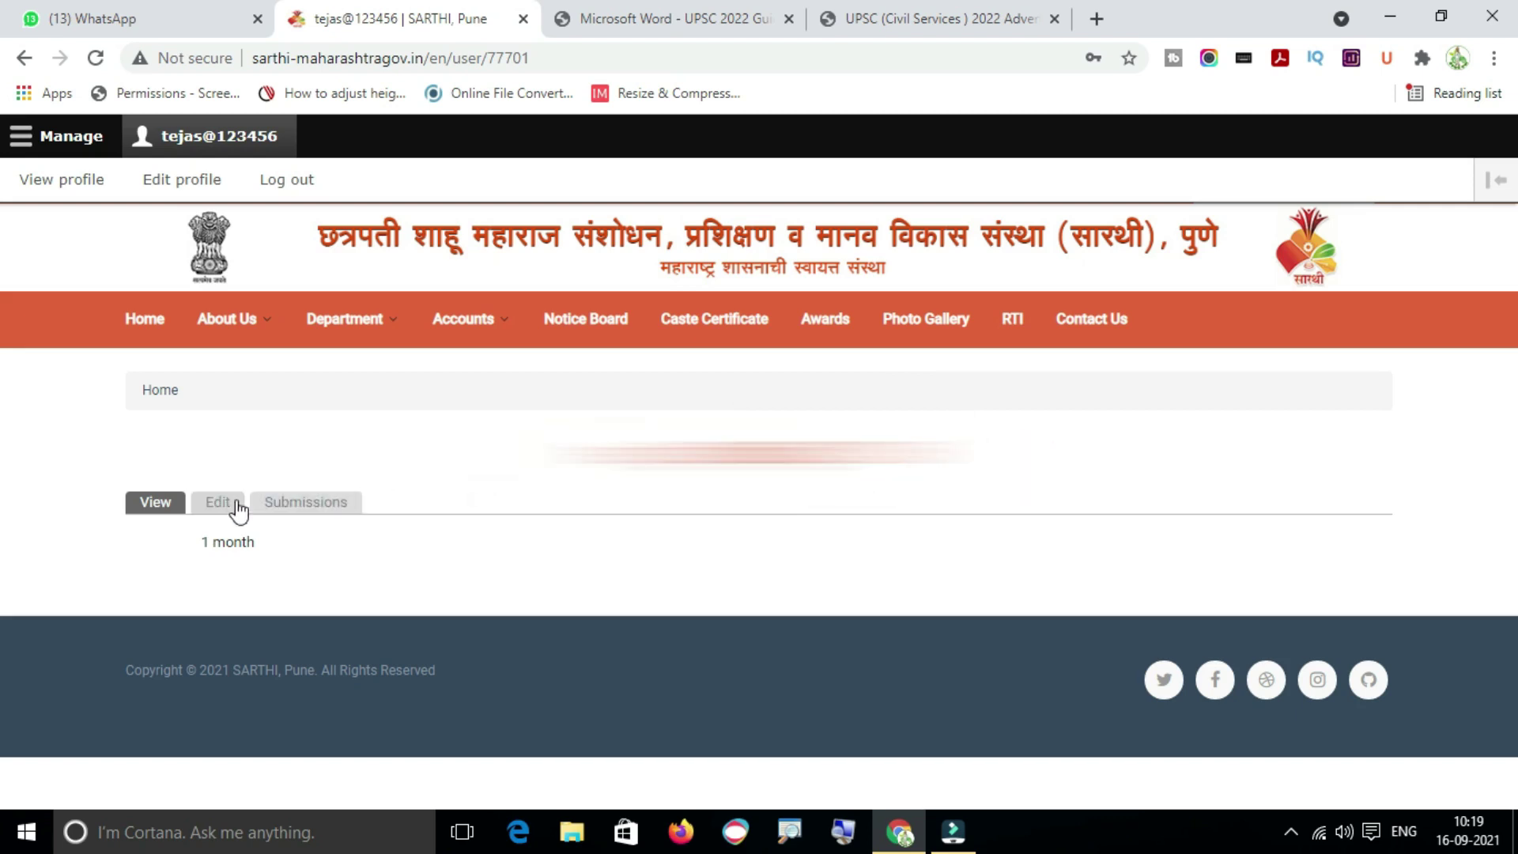
left_click(319, 506)
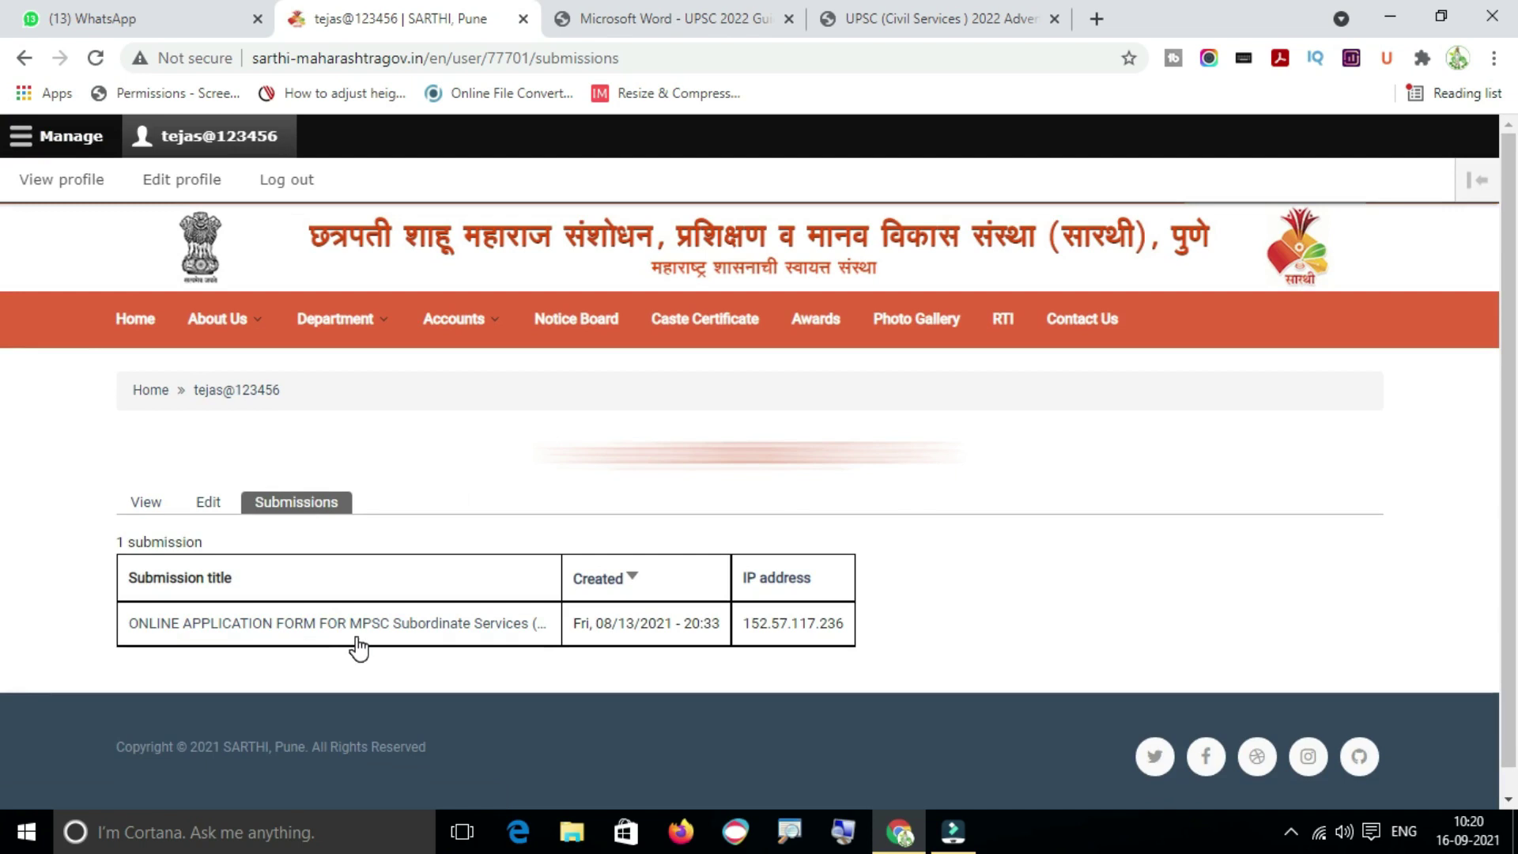
left_click(159, 513)
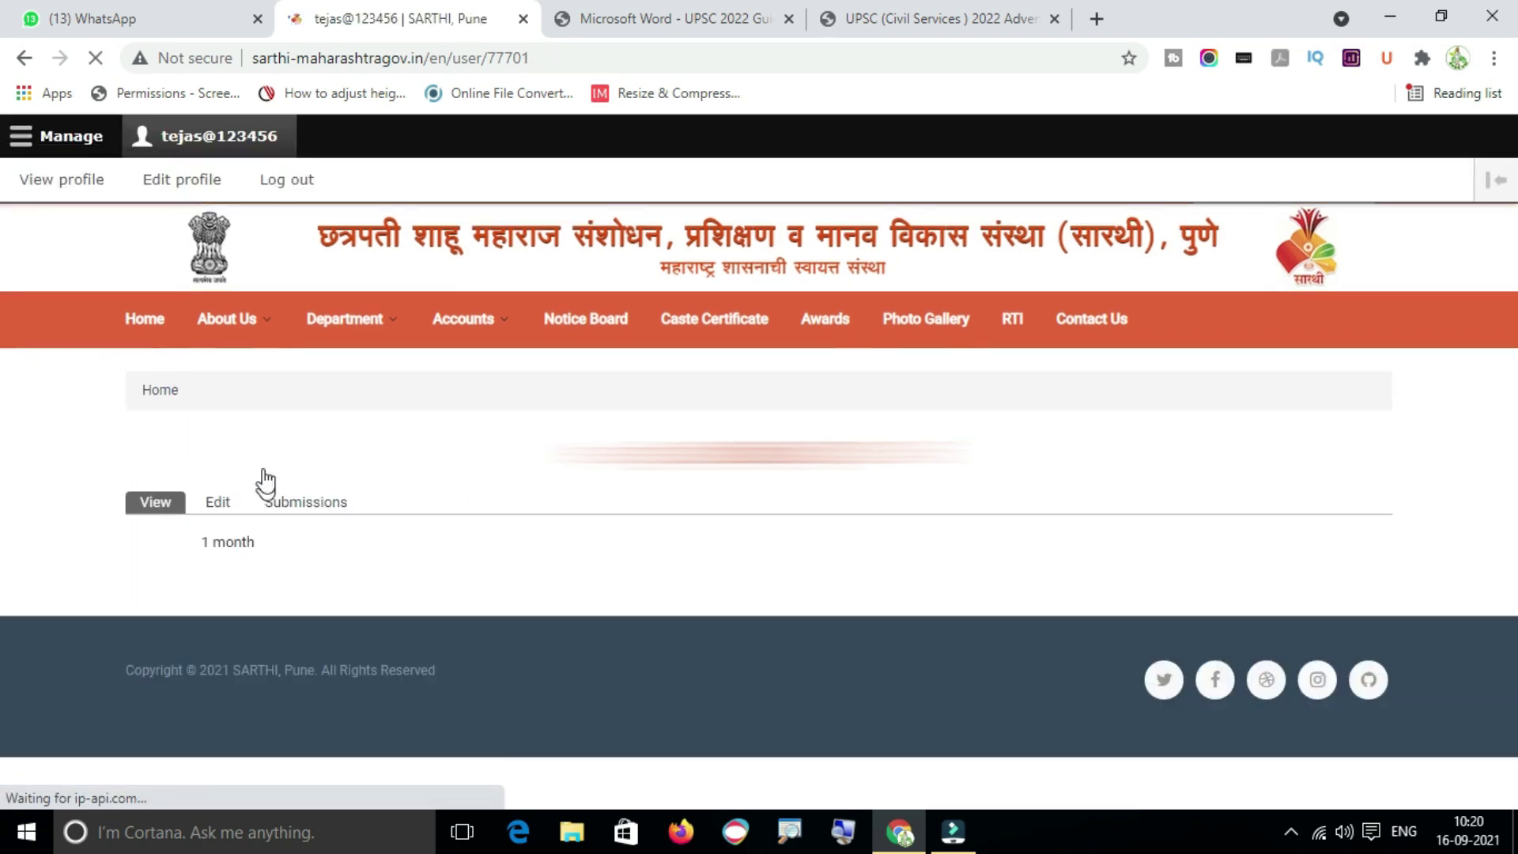
- Through the home page's Notice Board, open the Candidate Online application Form for UPSC (Civil Services) 2022 Competitive Exam Coaching
left_click(140, 319)
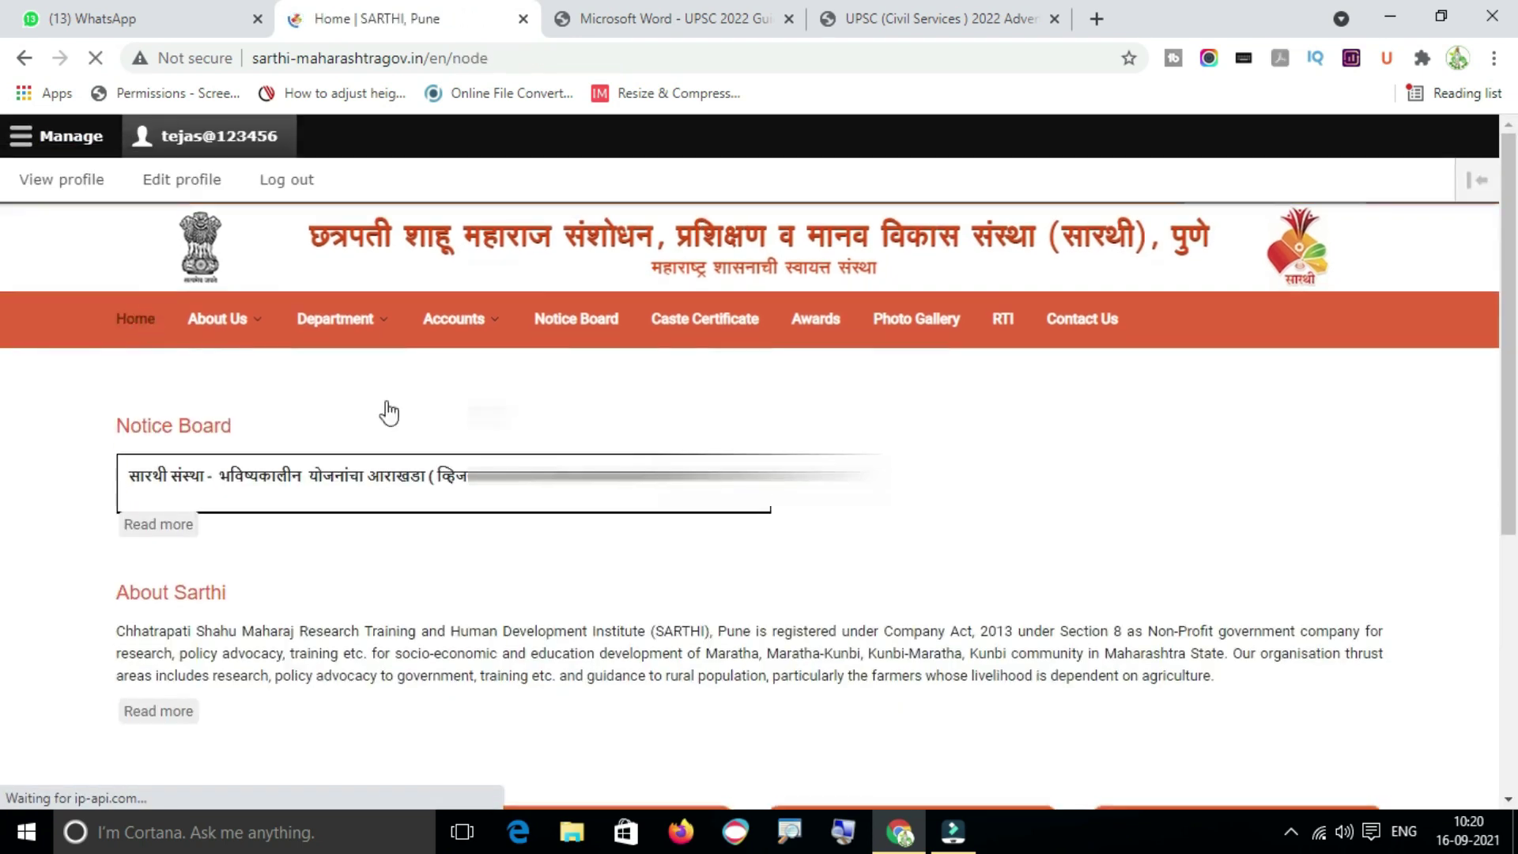
scroll(457, 416, "down", 10)
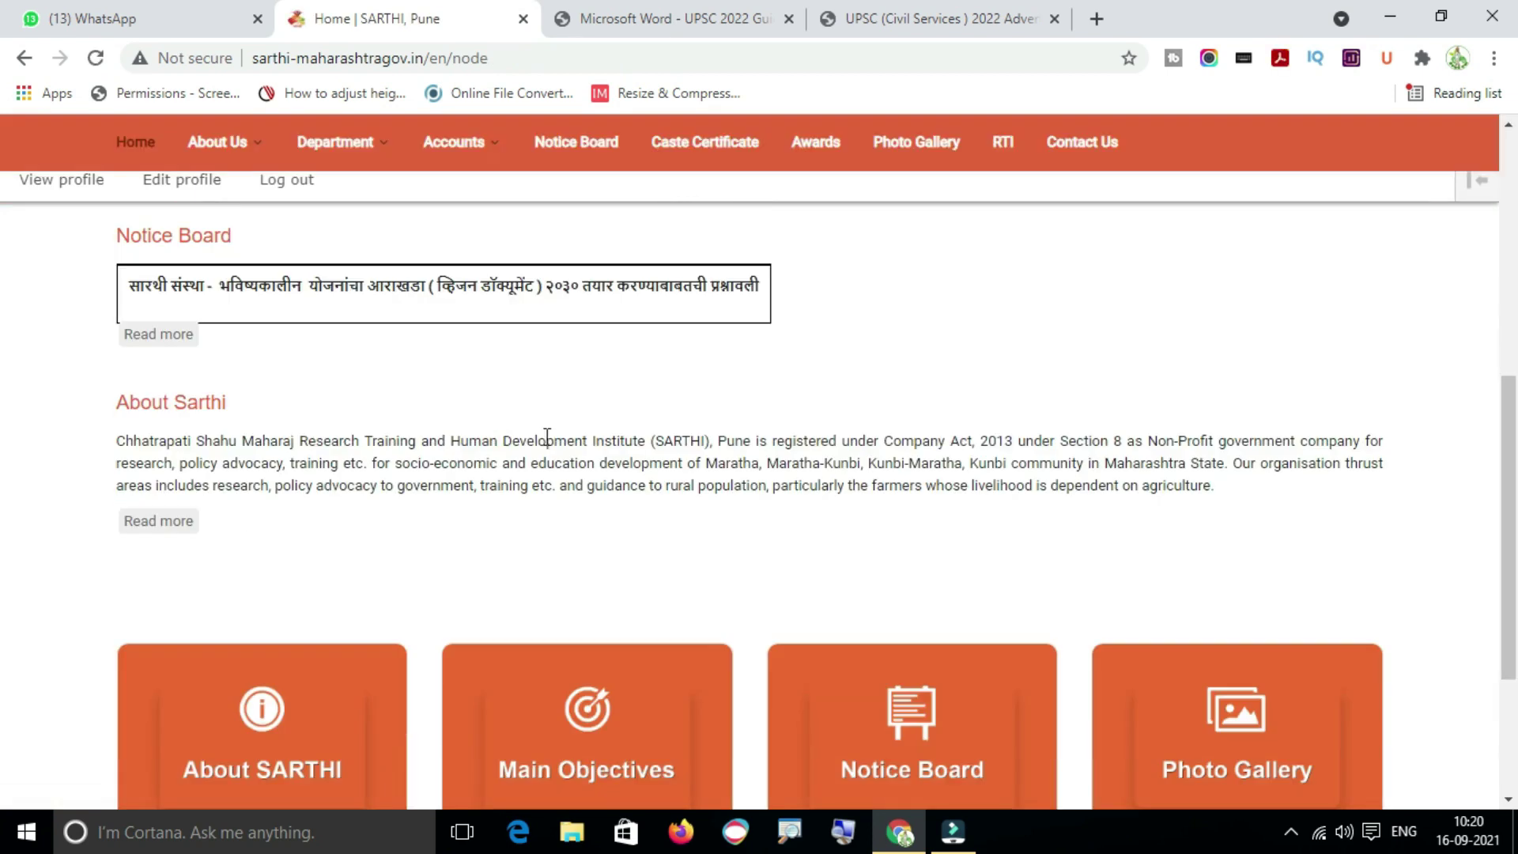
left_click(908, 526)
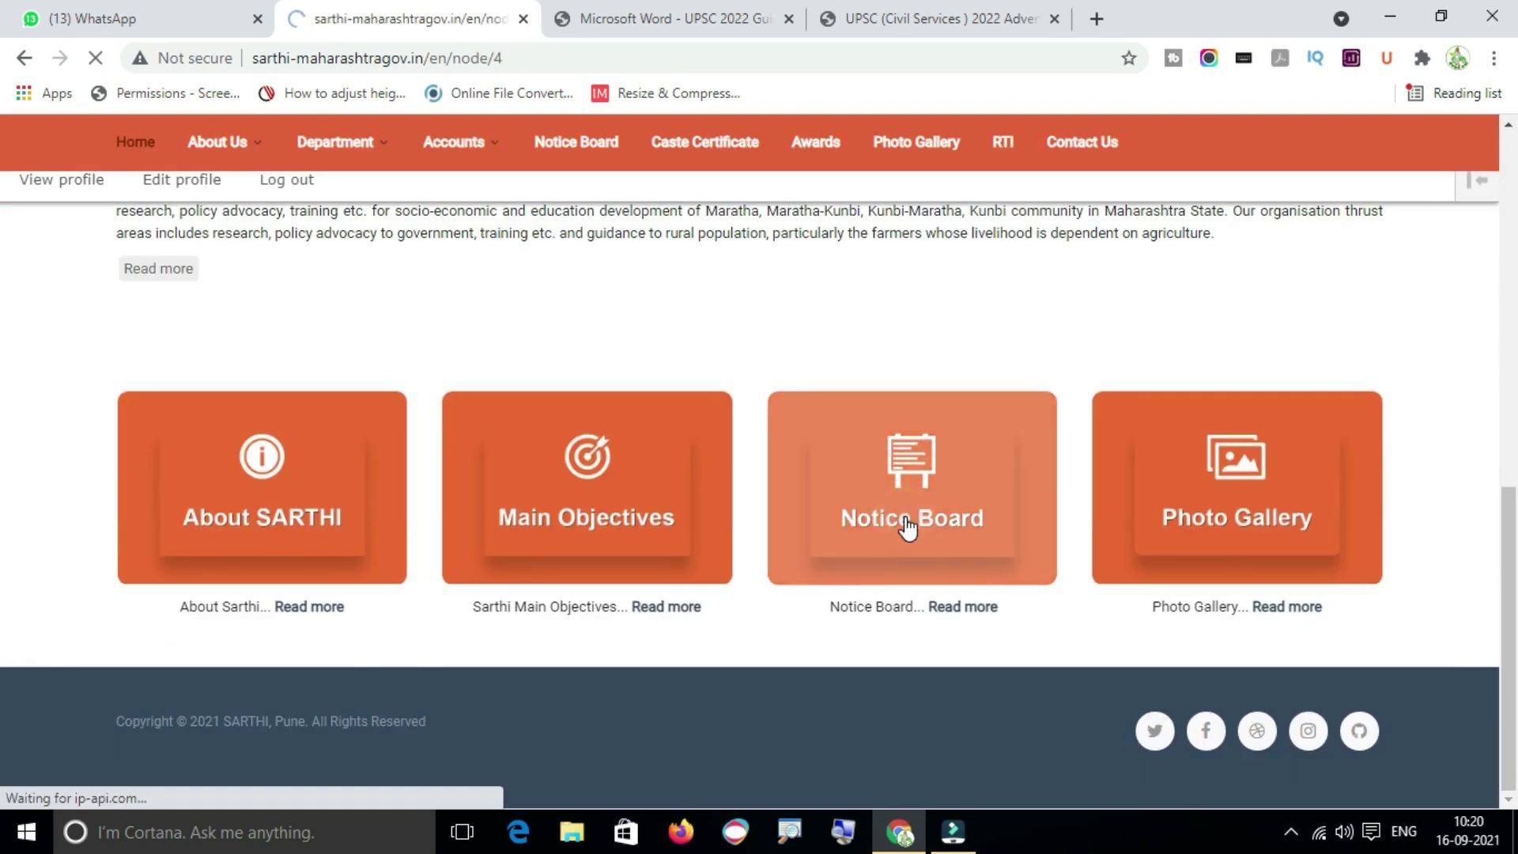
scroll(908, 526, "down", 10)
scroll(712, 613, "down", 3)
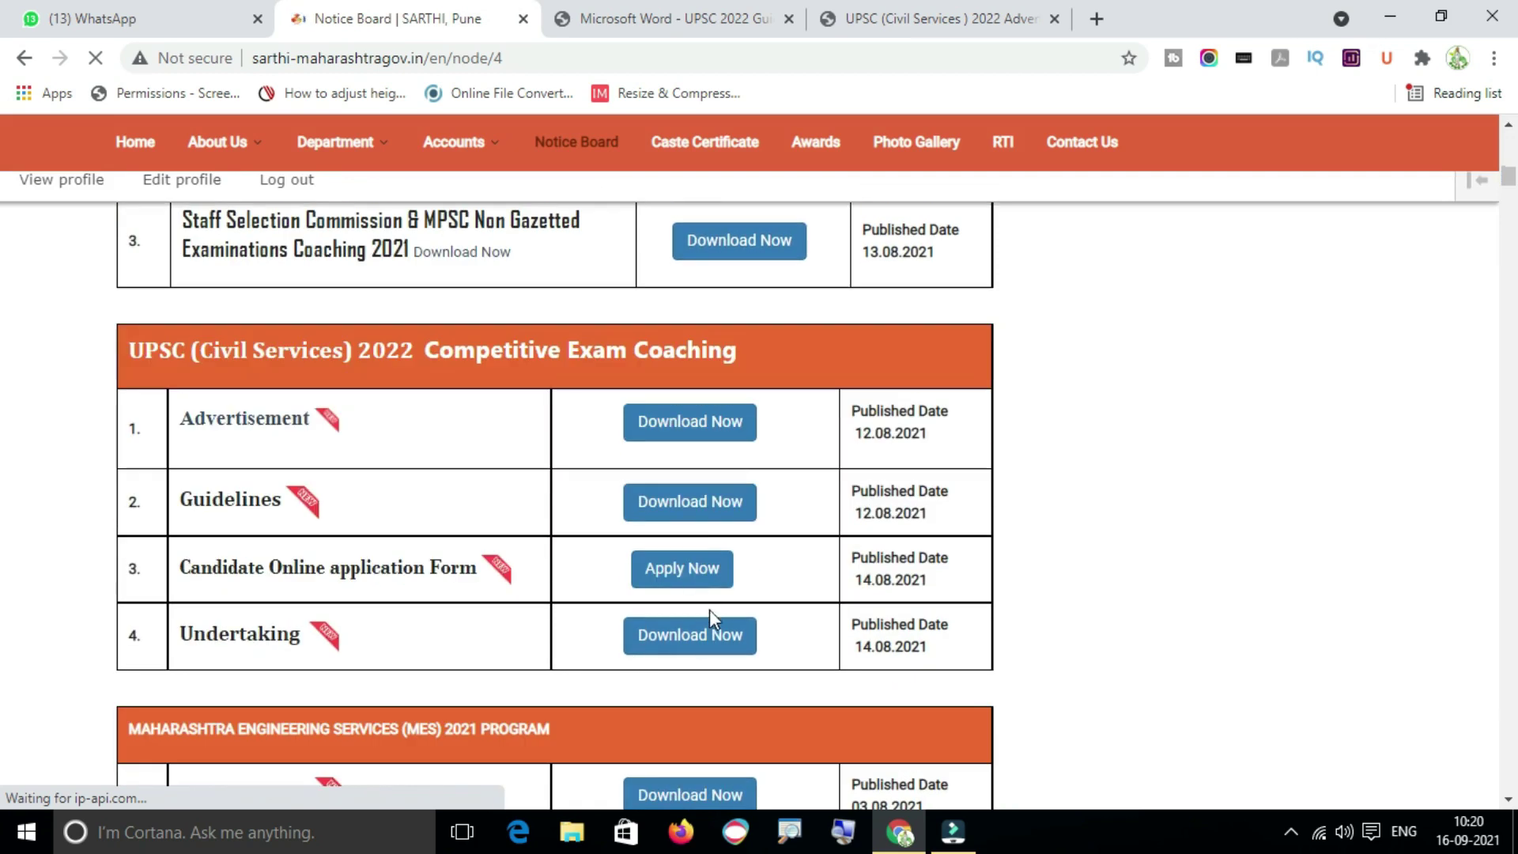
left_click(686, 567)
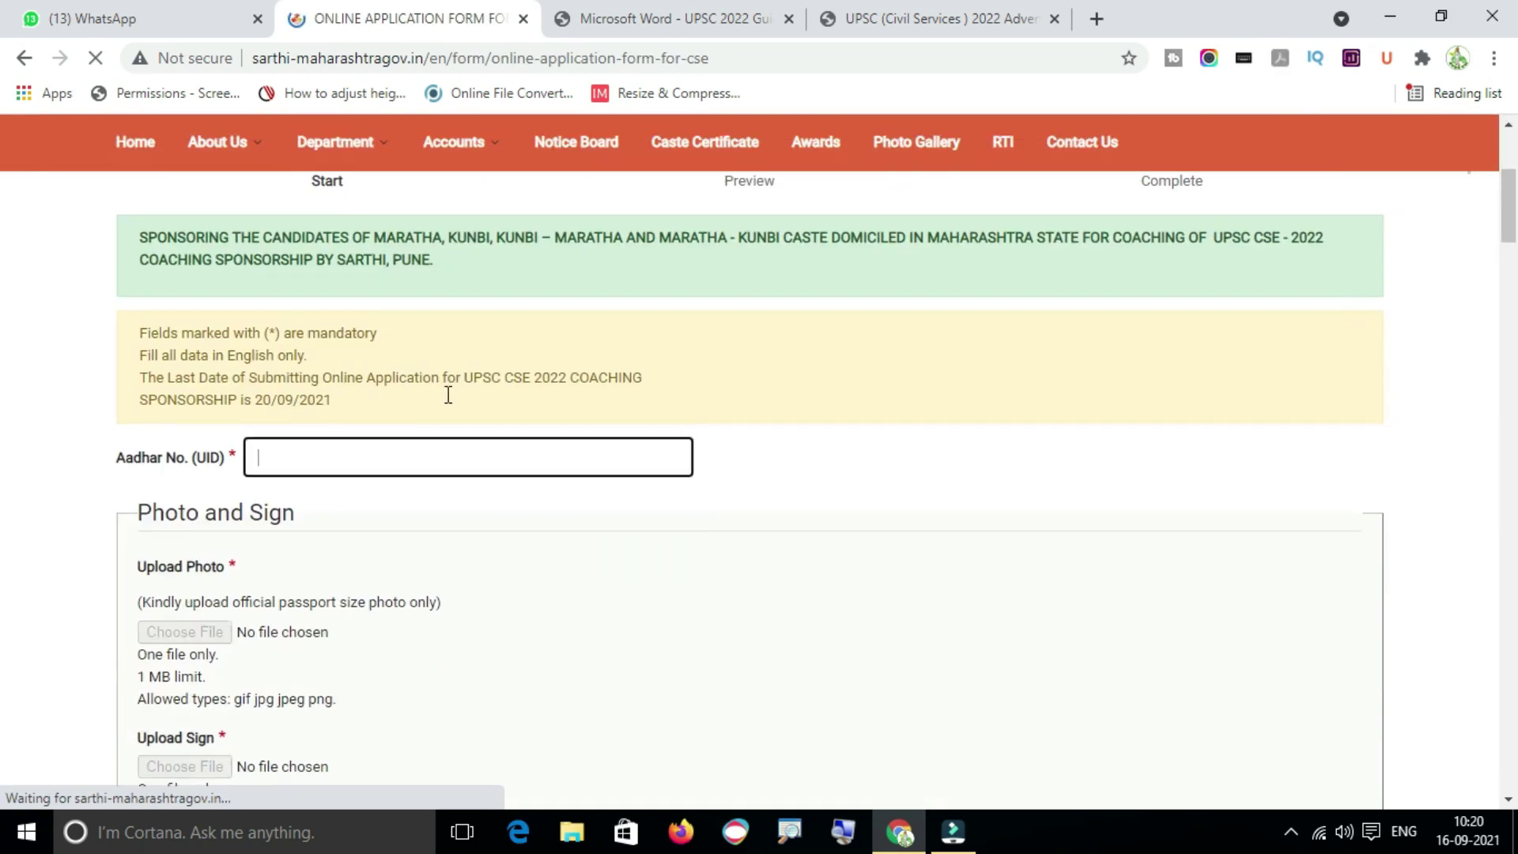
- Review the photo and signature upload requirements and try answering No to having passed any graduation
scroll(372, 473, "down", 1)
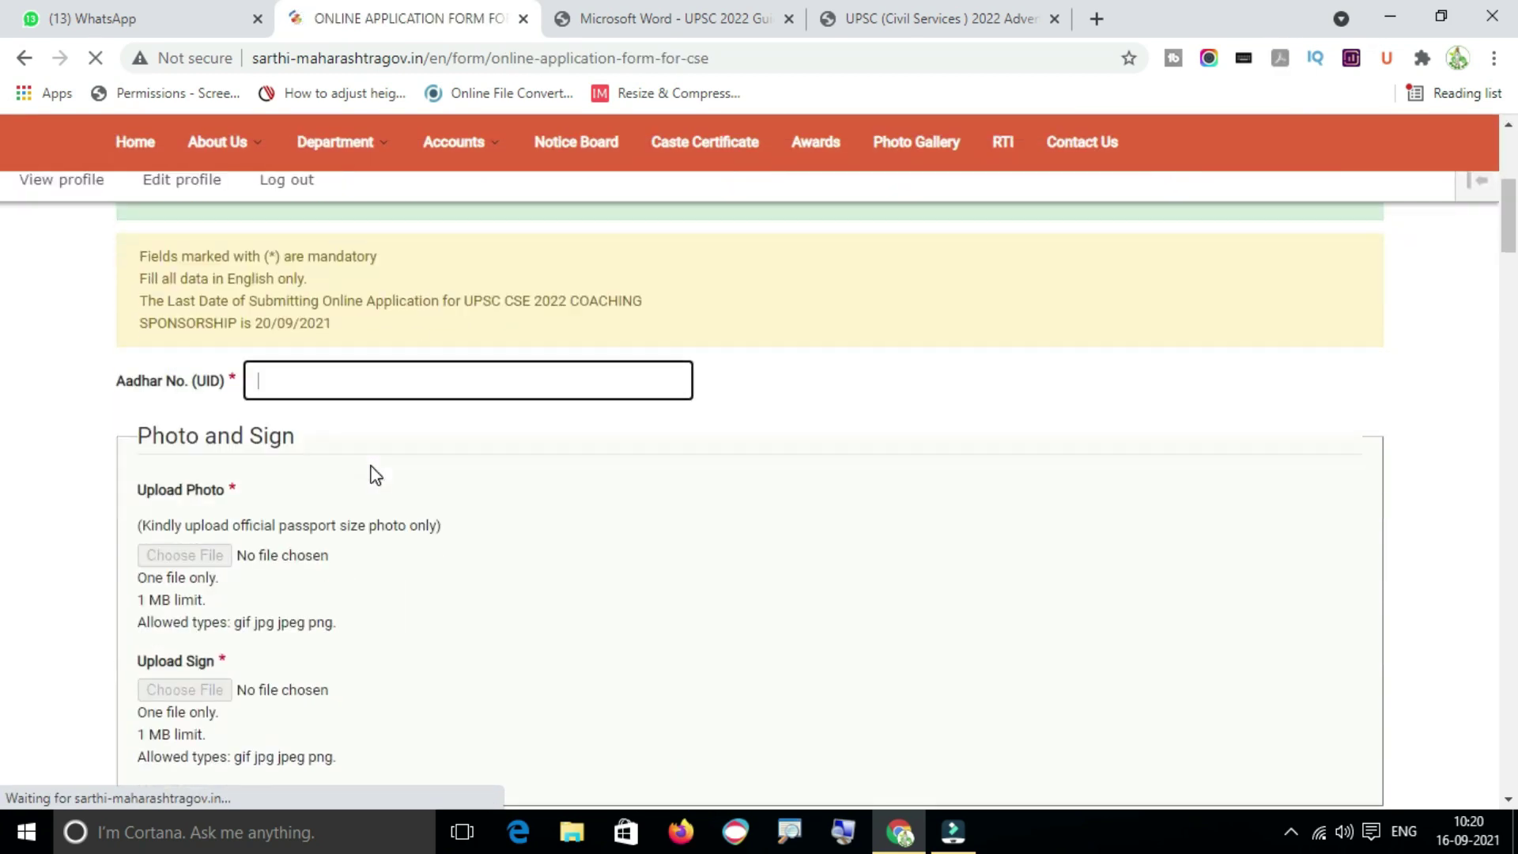
scroll(311, 443, "down", 1)
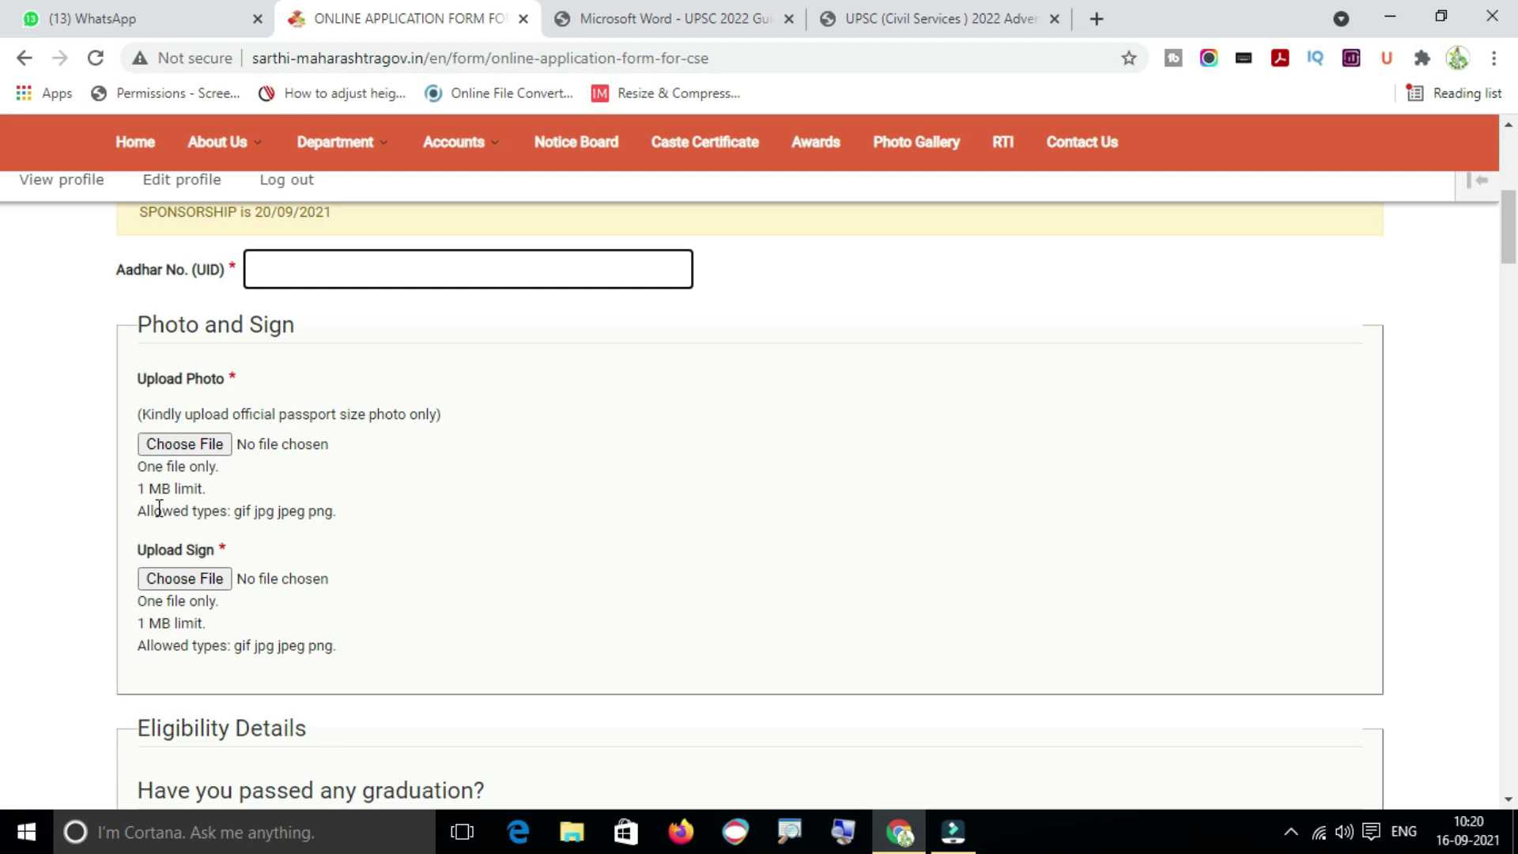
scroll(248, 548, "down", 1)
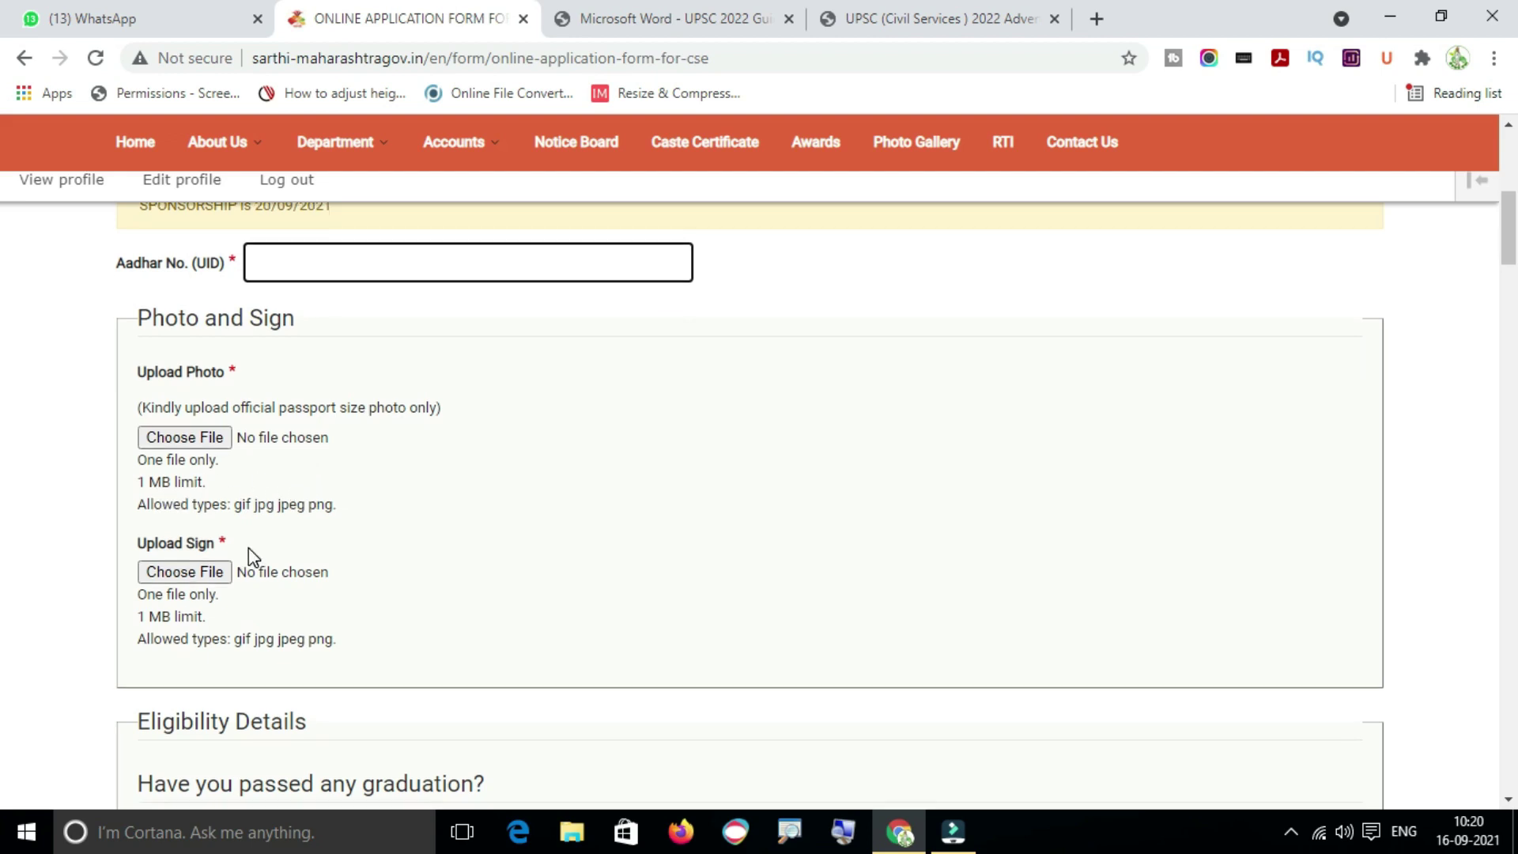
scroll(206, 462, "down", 2)
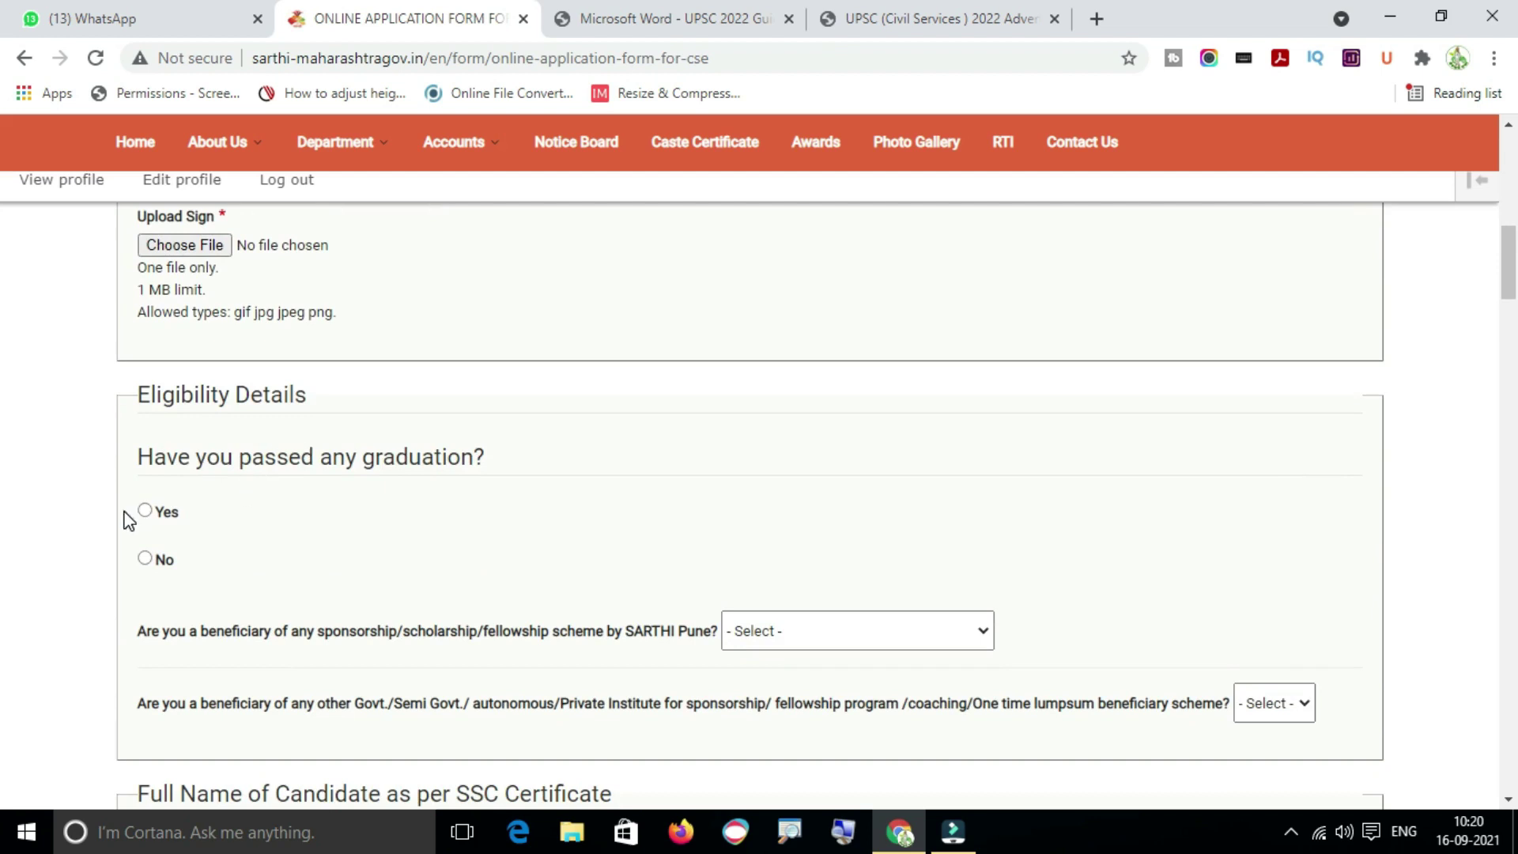
left_click(145, 510)
left_click(144, 557)
scroll(356, 525, "down", 2)
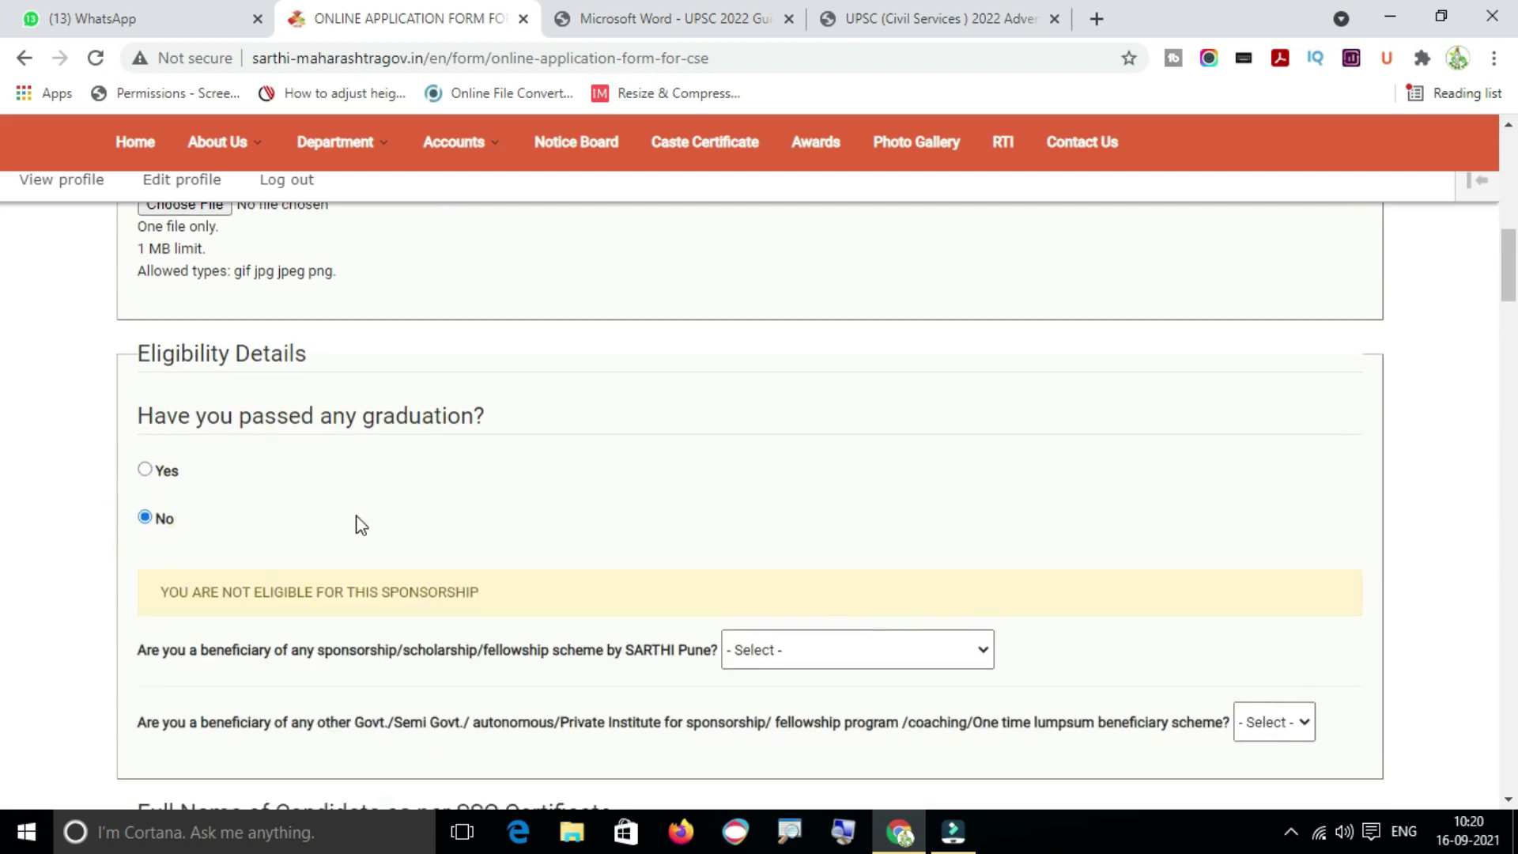
left_click_drag(169, 412, 501, 414)
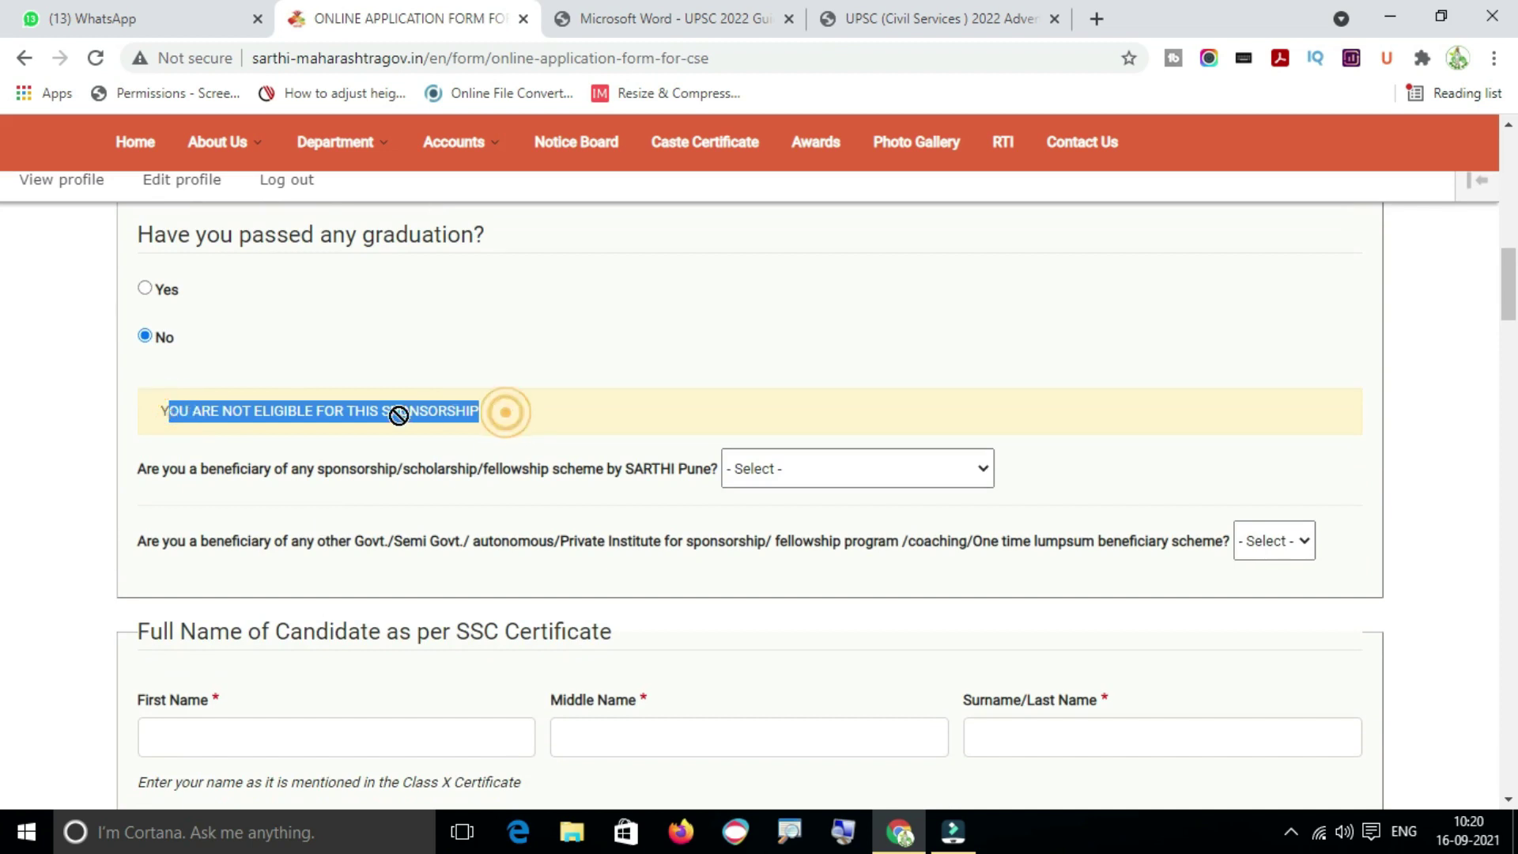
left_click(385, 348)
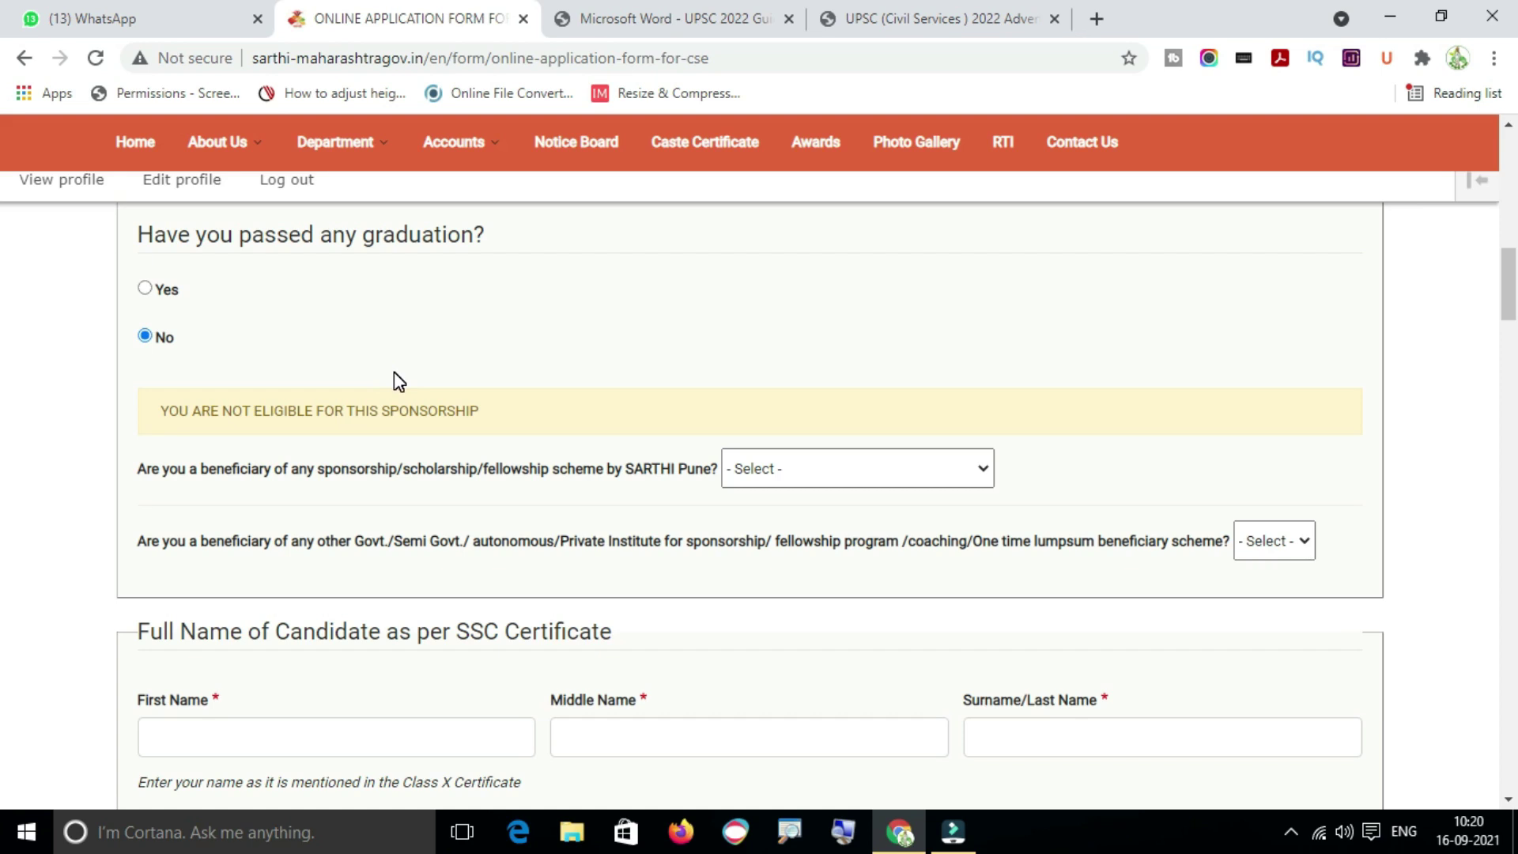
- Answer Yes to having passed graduation, entering the degree bsc.agri and 2021 as the year of passing
left_click(150, 290)
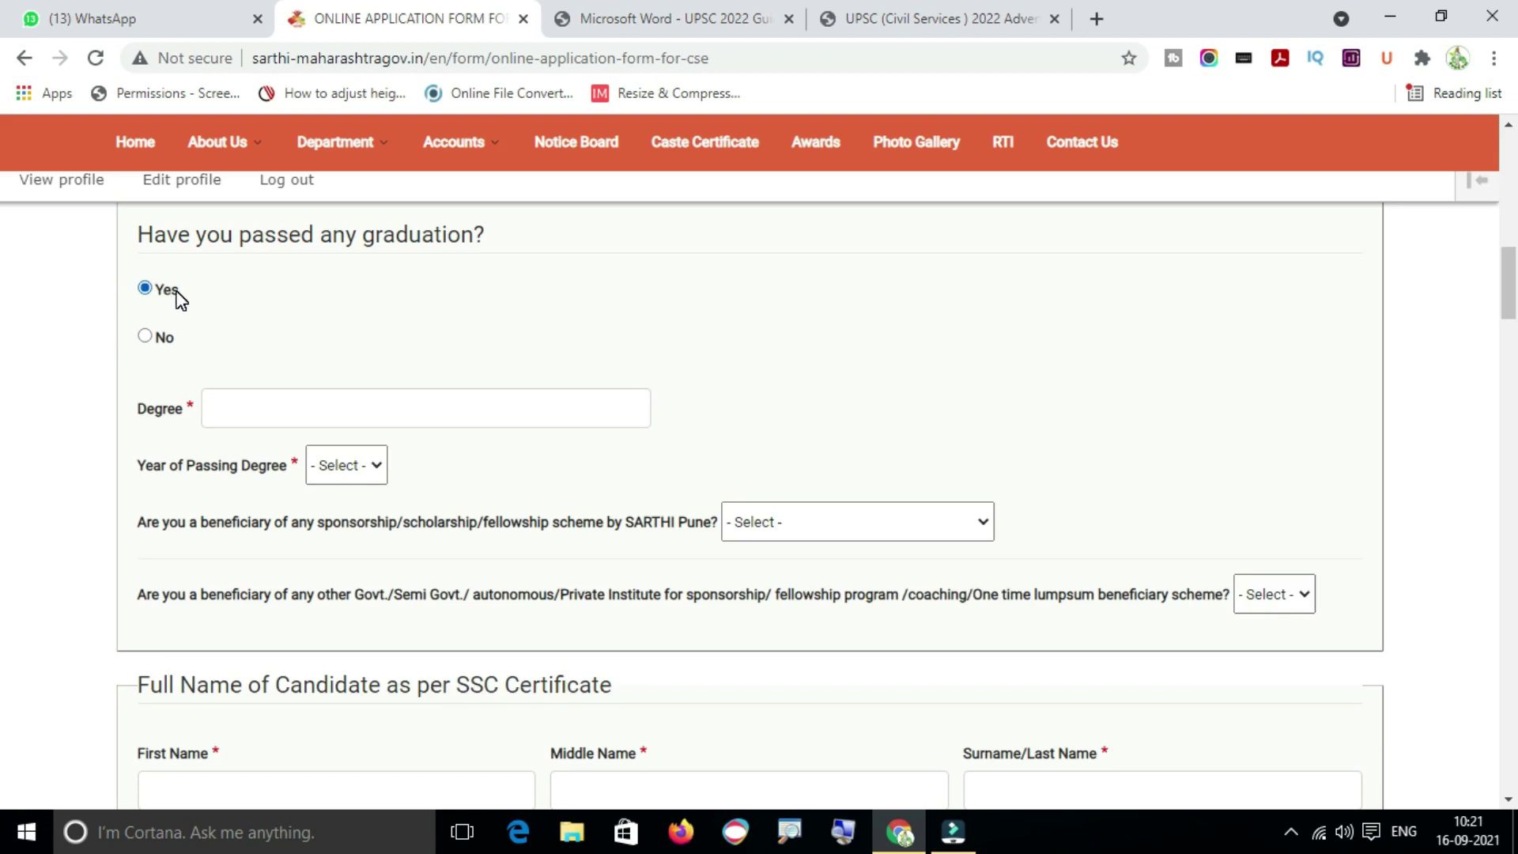
left_click(256, 399)
type("bsc.ag")
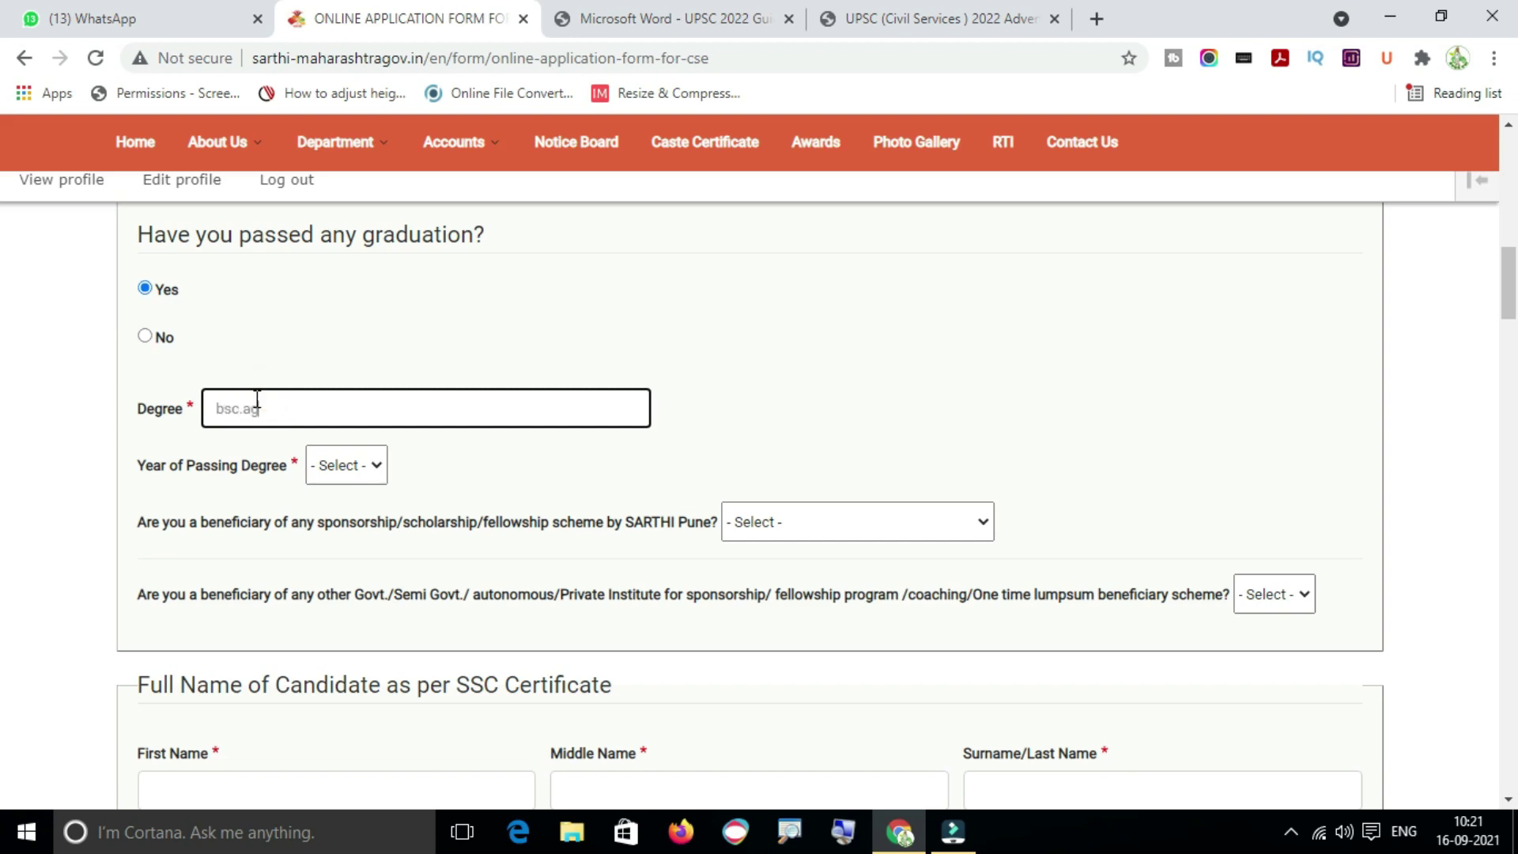
type("ri")
left_click(363, 353)
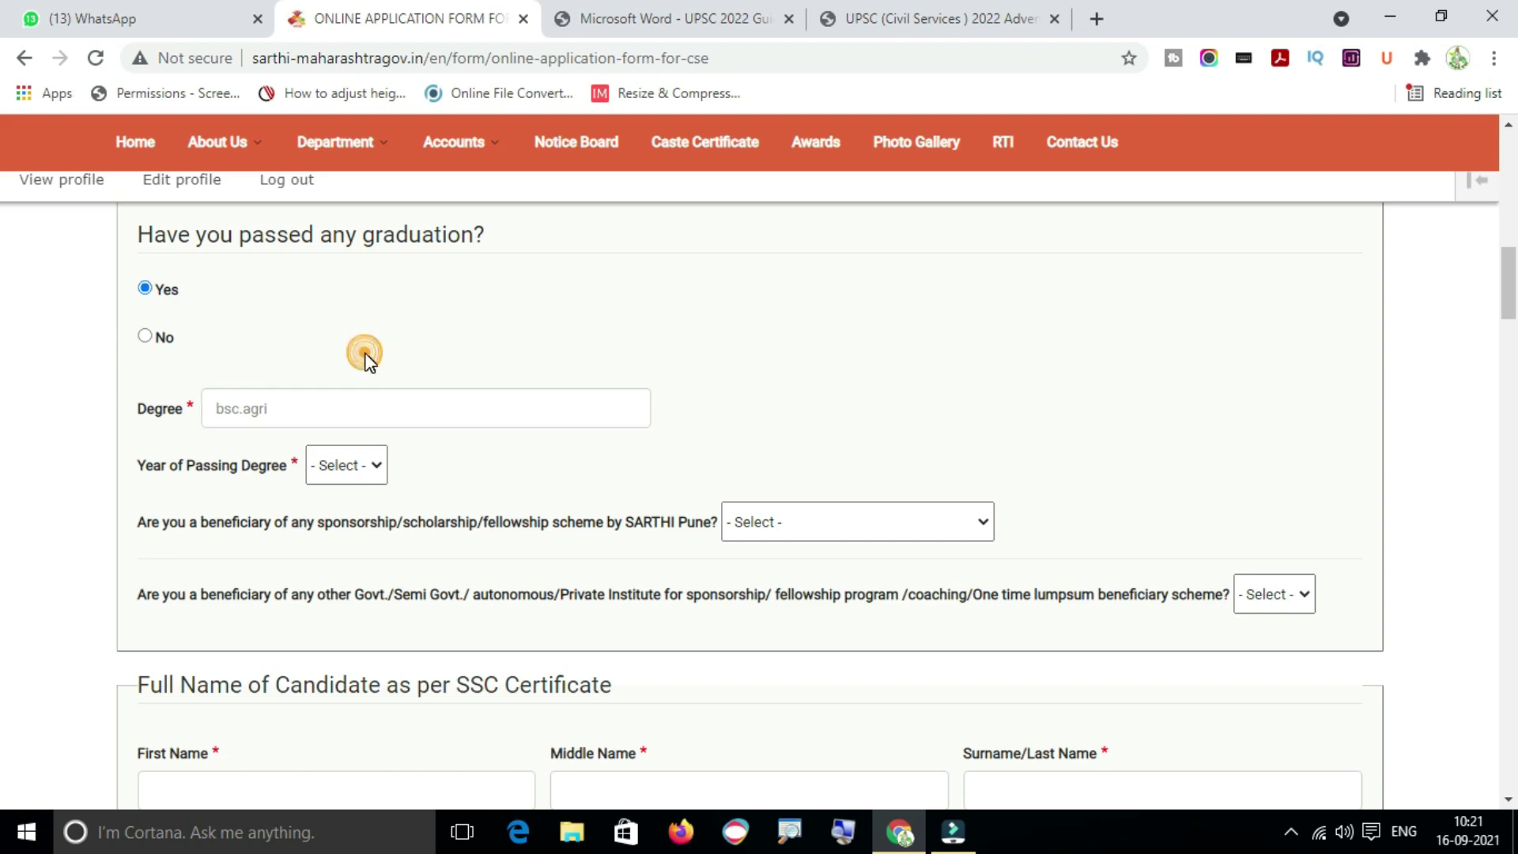
left_click(354, 468)
left_click(330, 716)
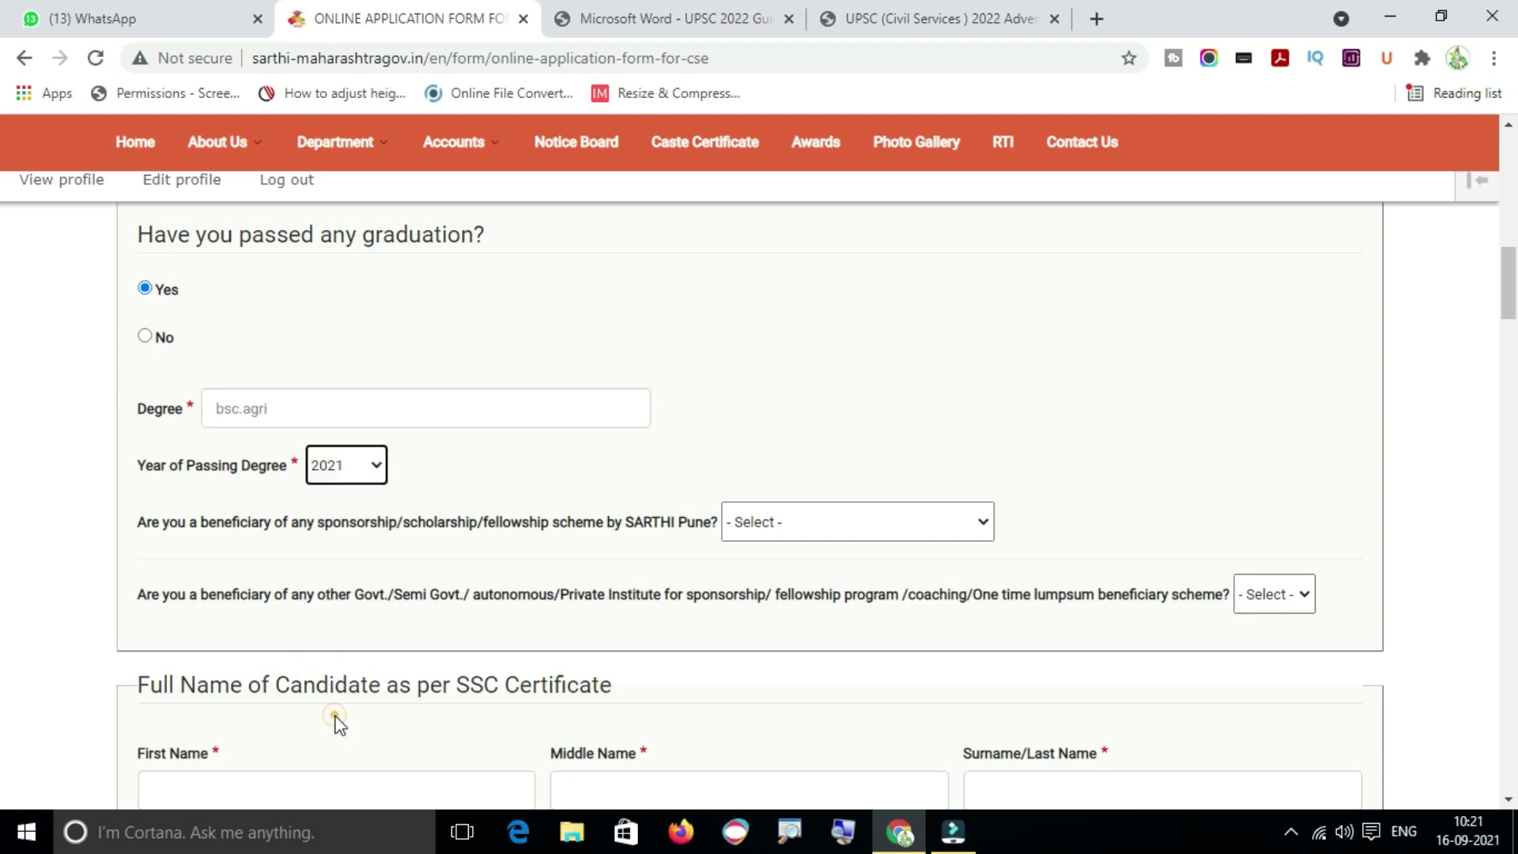
left_click(473, 459)
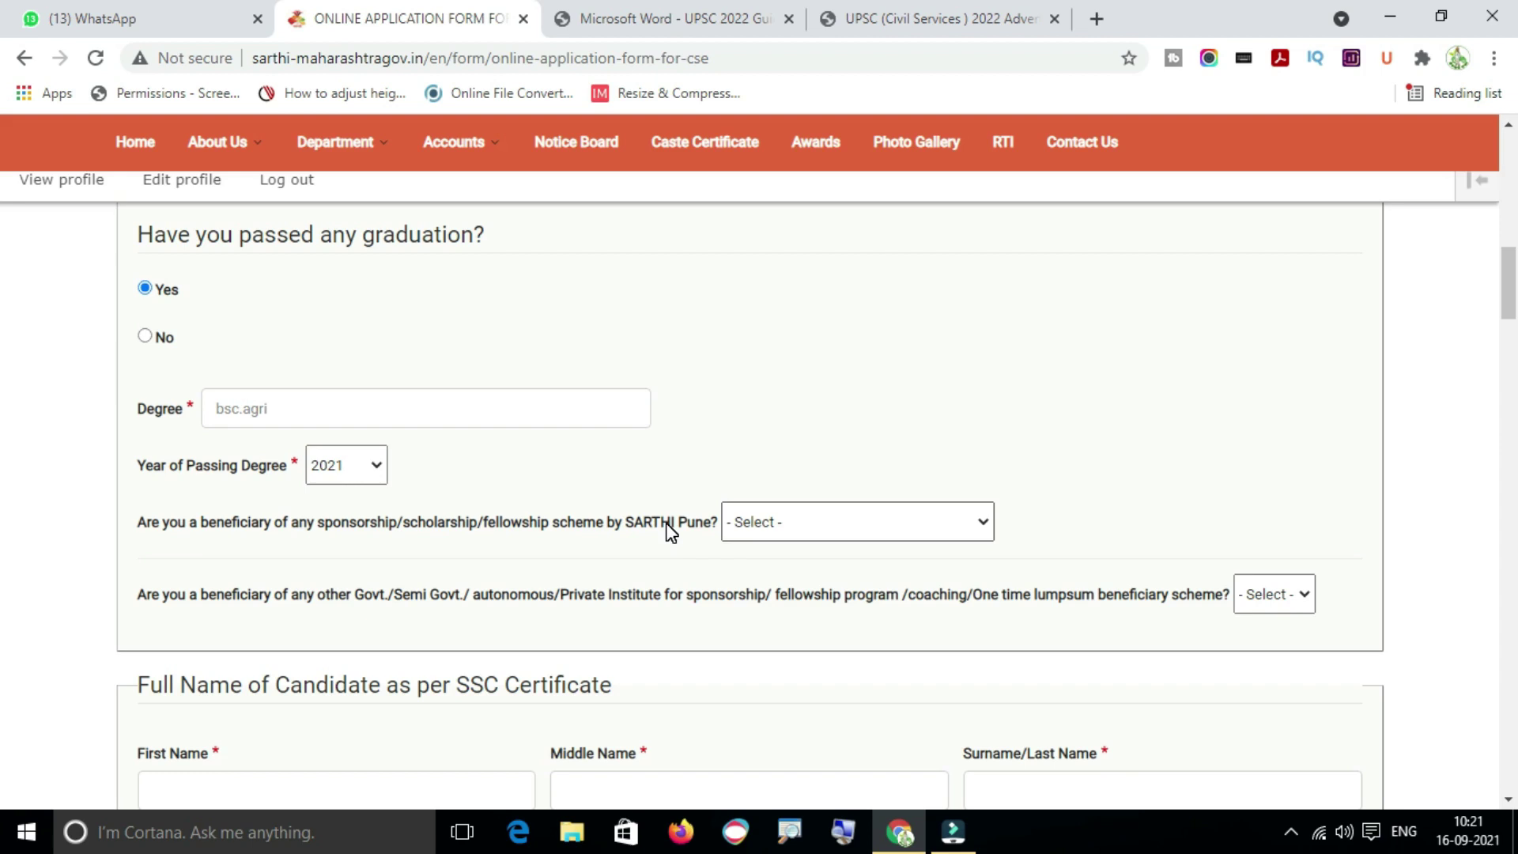
- Try MPSC 2019-20 as the SARTHI Pune scheme the candidate benefits from, and set the answer to Not Applicable
left_click(790, 522)
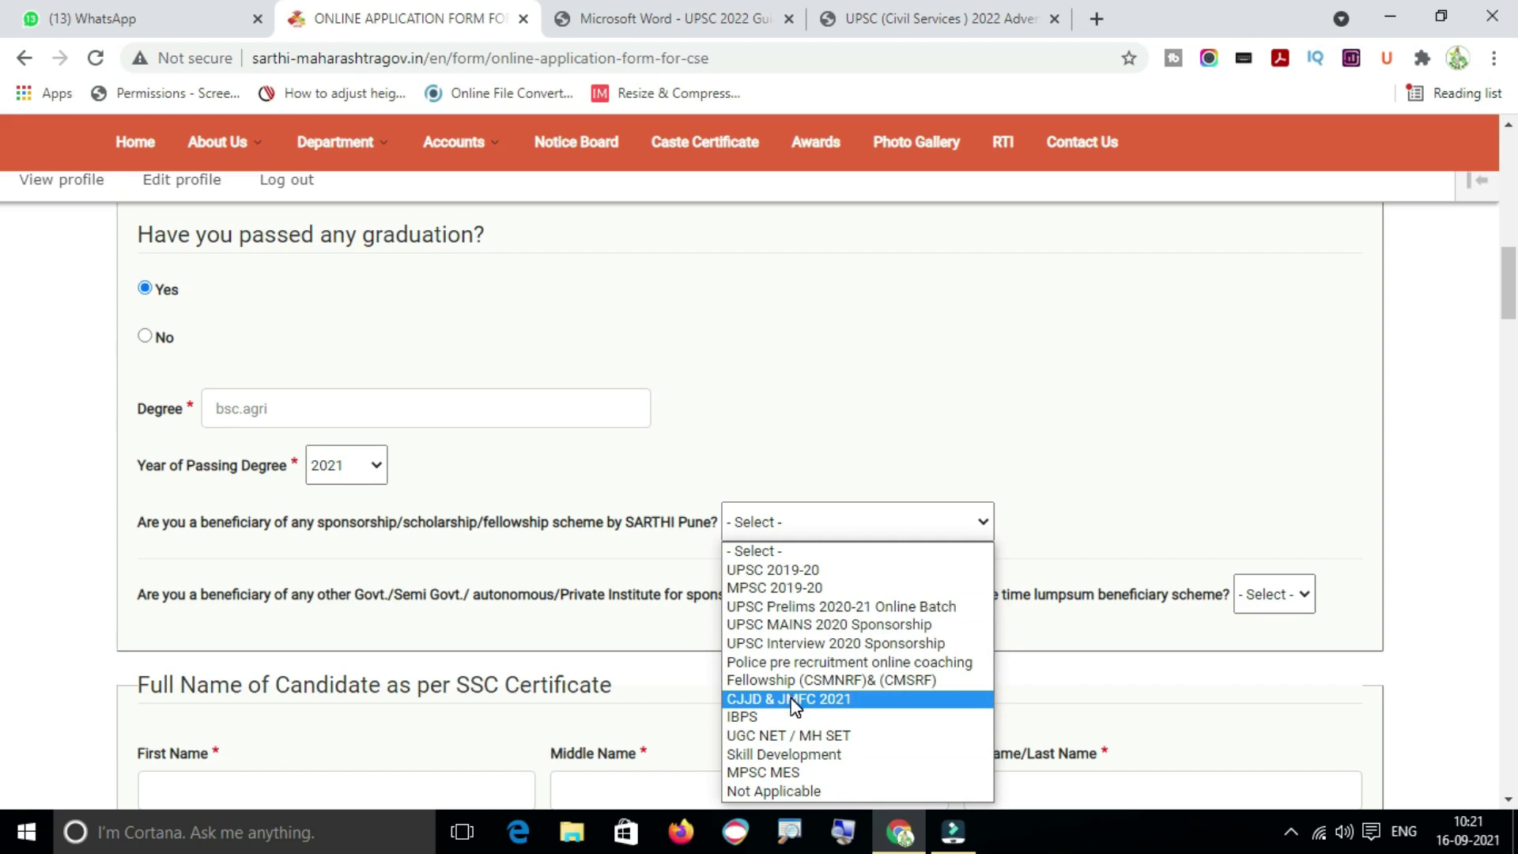
left_click(790, 795)
left_click(785, 524)
left_click(800, 589)
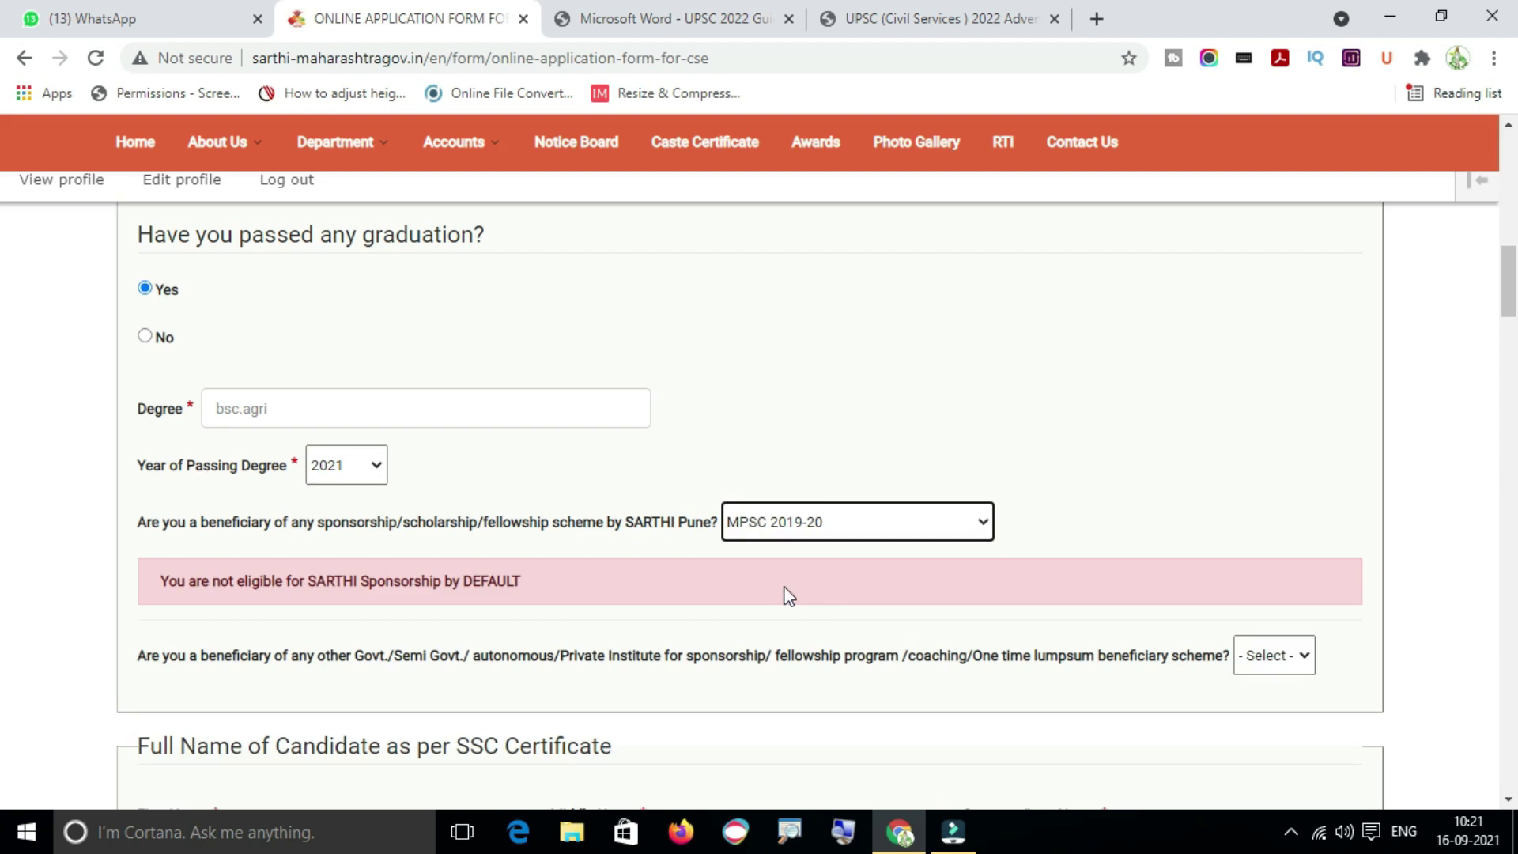
left_click(770, 526)
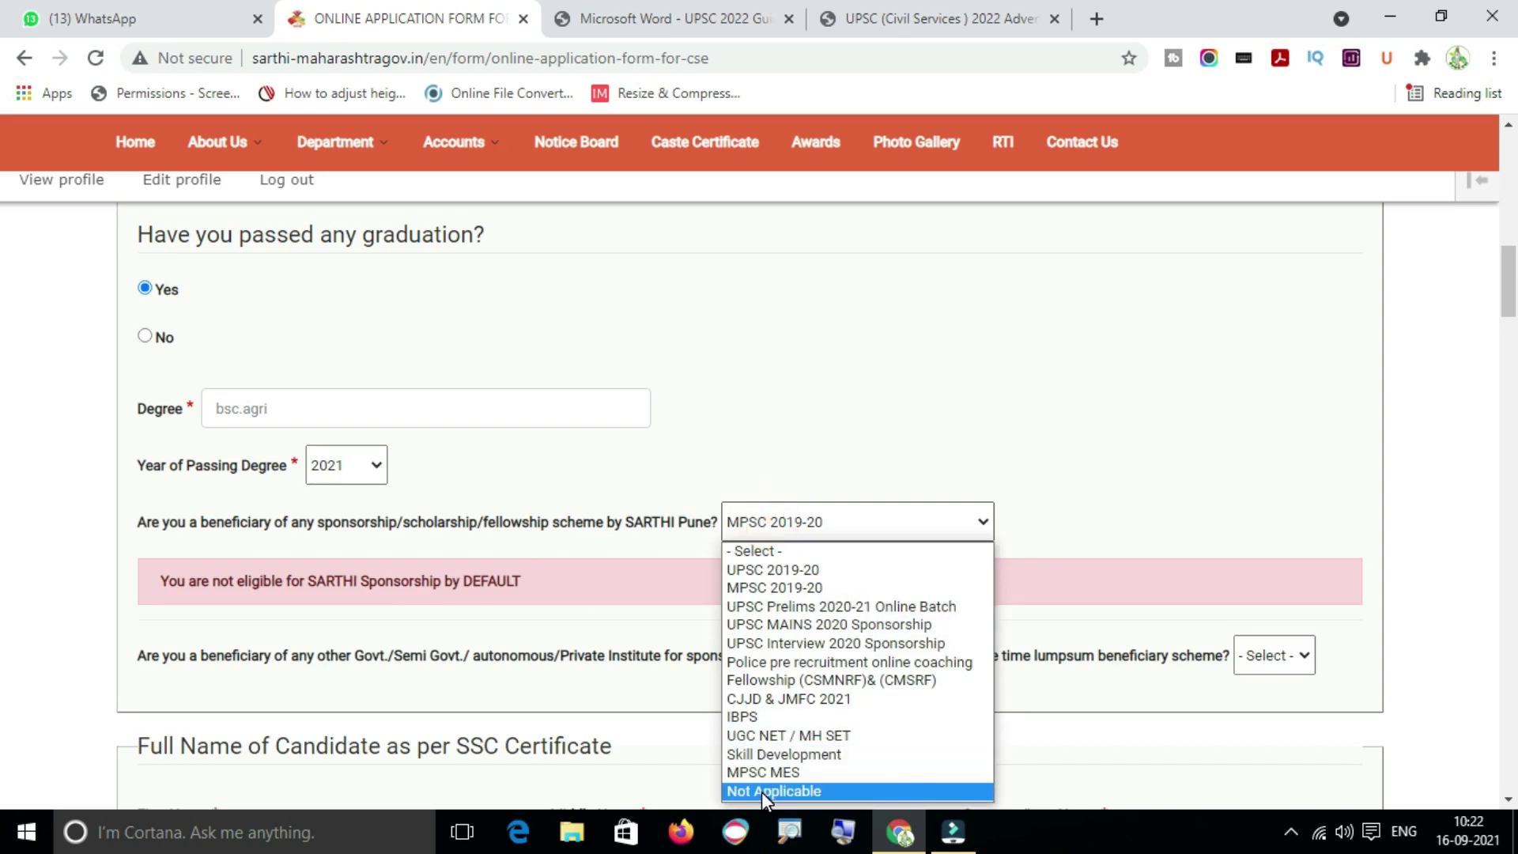
left_click(761, 791)
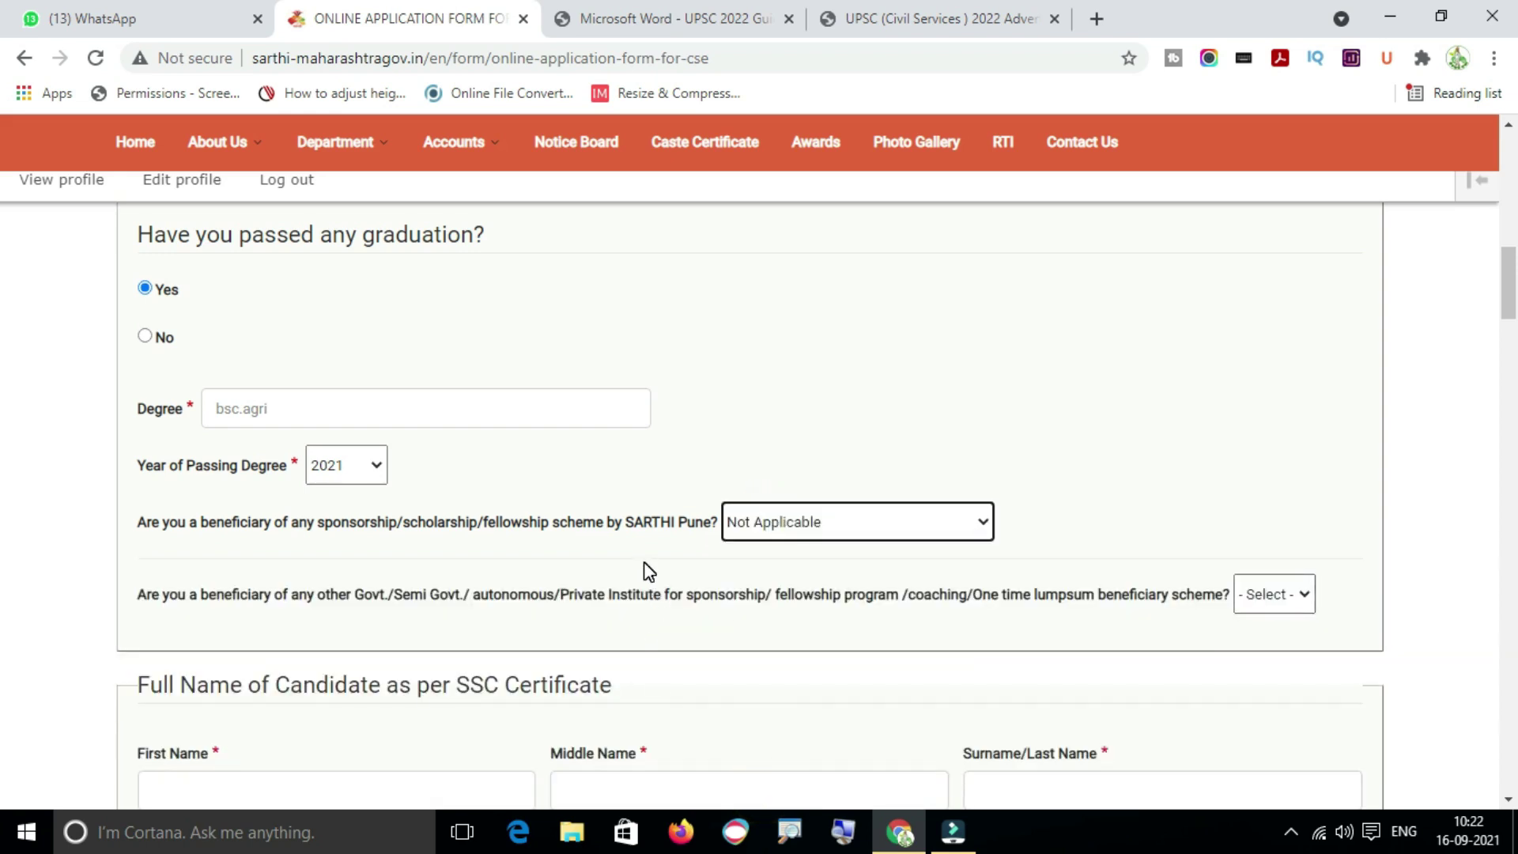
- Try Yes for being a beneficiary of any other Govt., Semi Govt., autonomous or private institute scheme, and set the answer to No
scroll(791, 554, "down", 1)
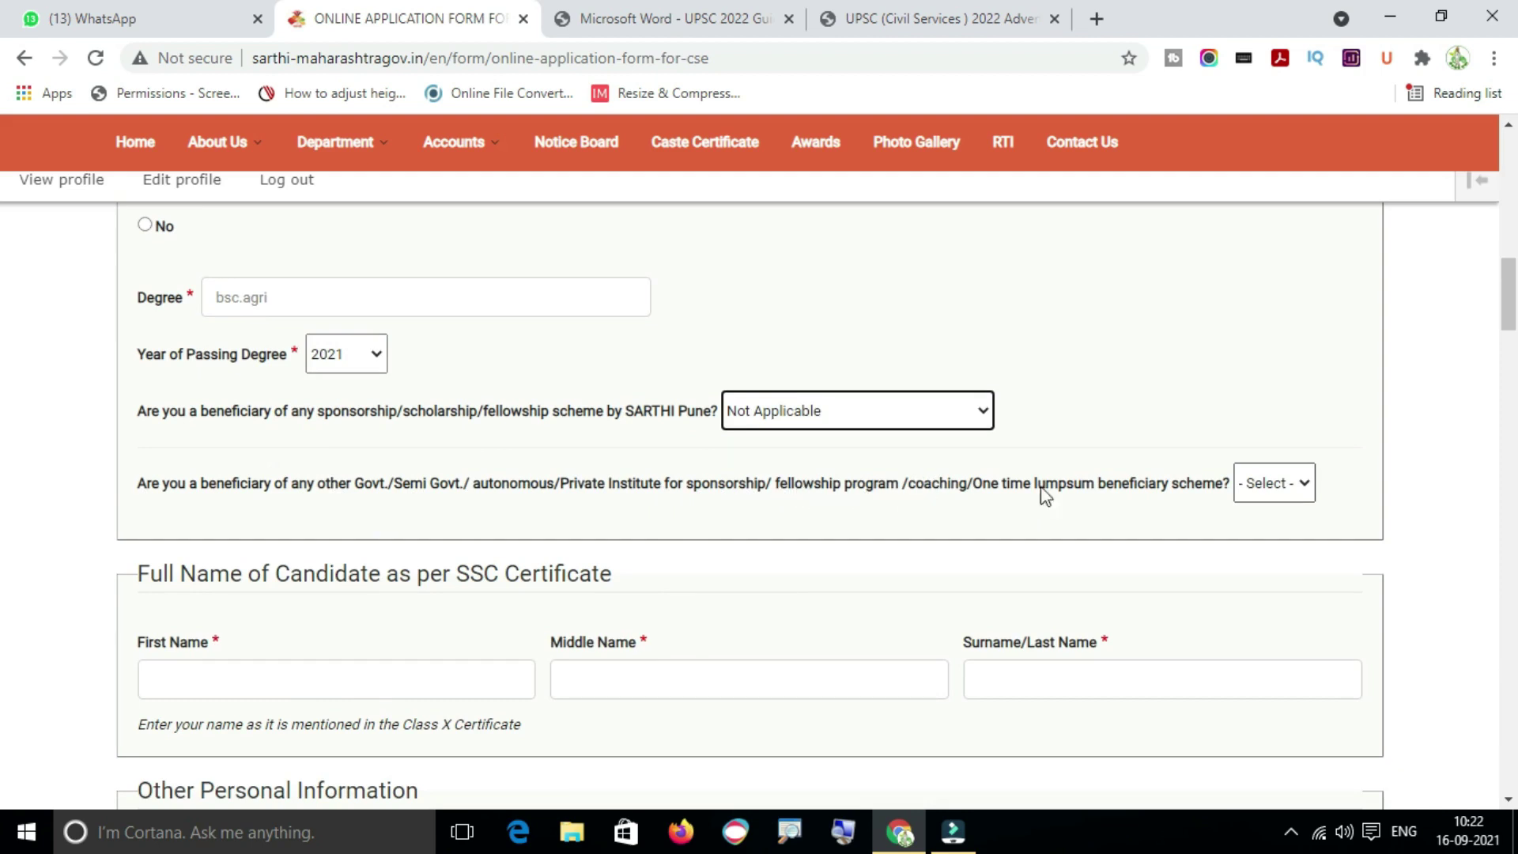
left_click(1246, 485)
left_click(1249, 549)
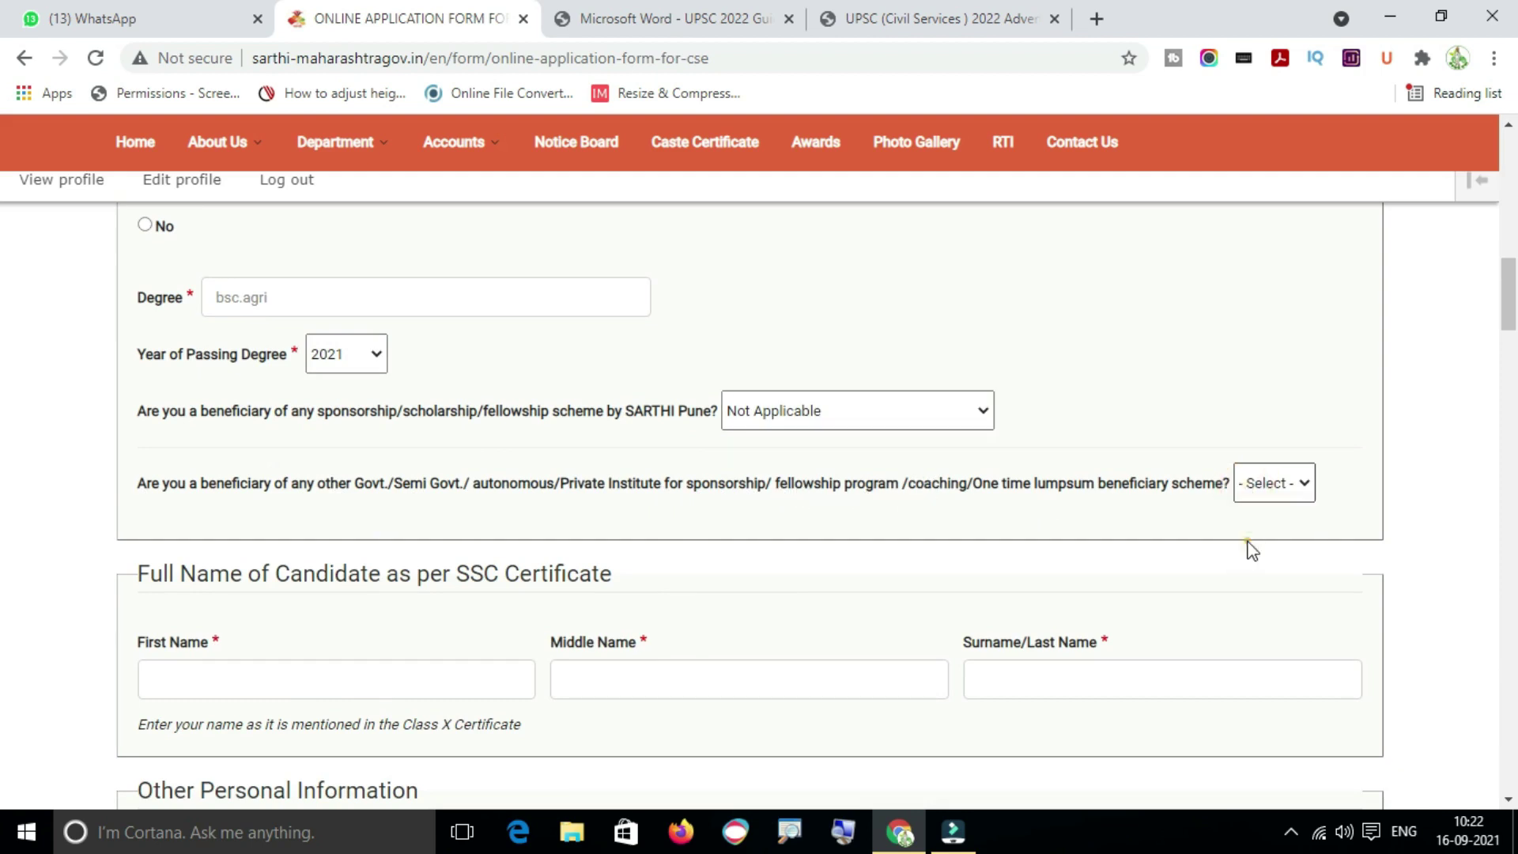
left_click(1256, 499)
left_click(1252, 531)
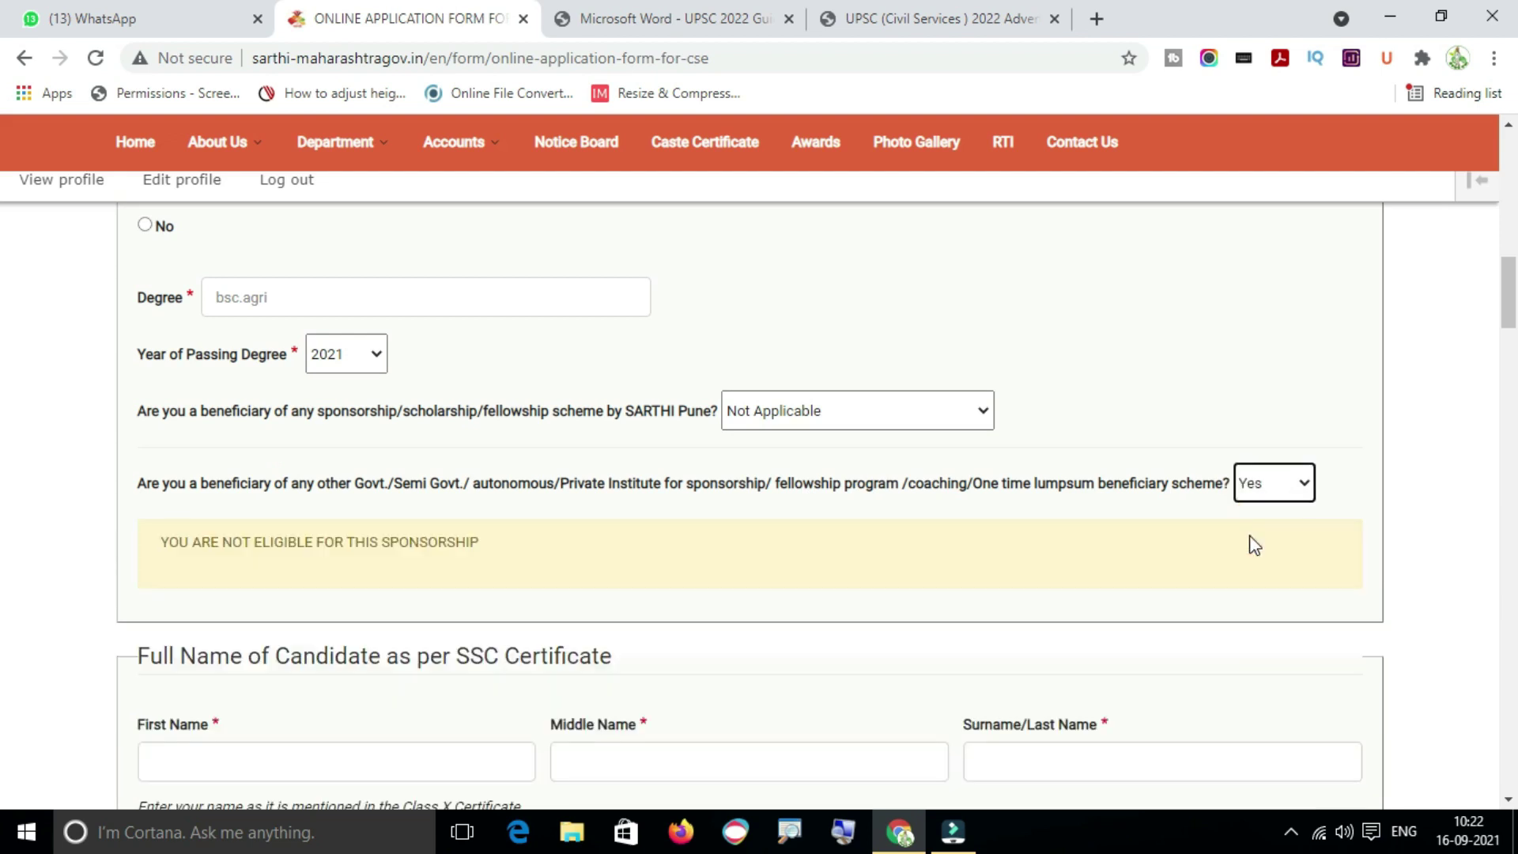
left_click_drag(168, 544, 495, 520)
left_click(496, 515)
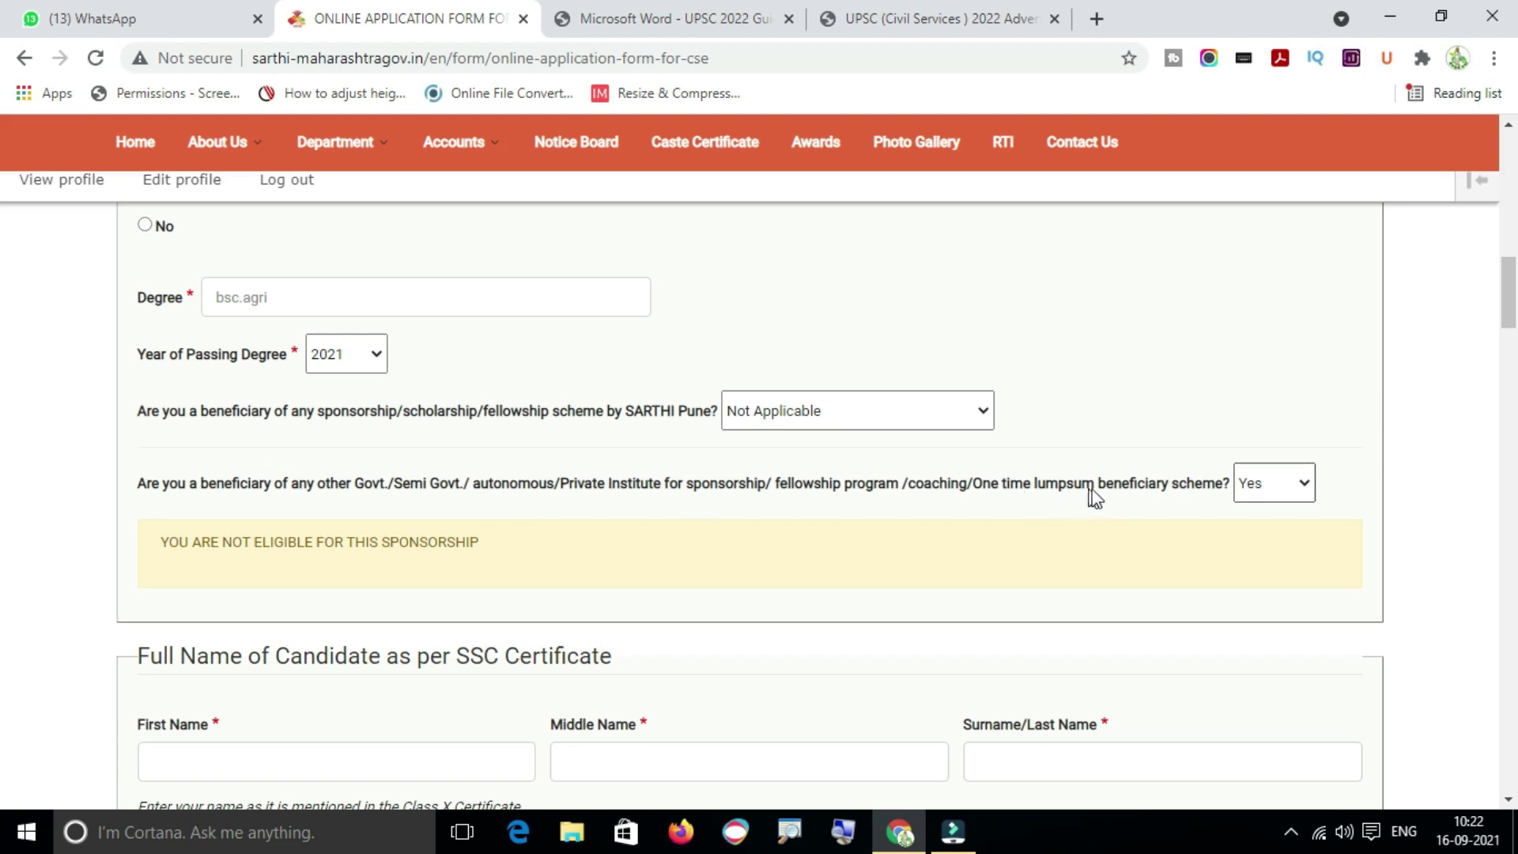
left_click(1299, 486)
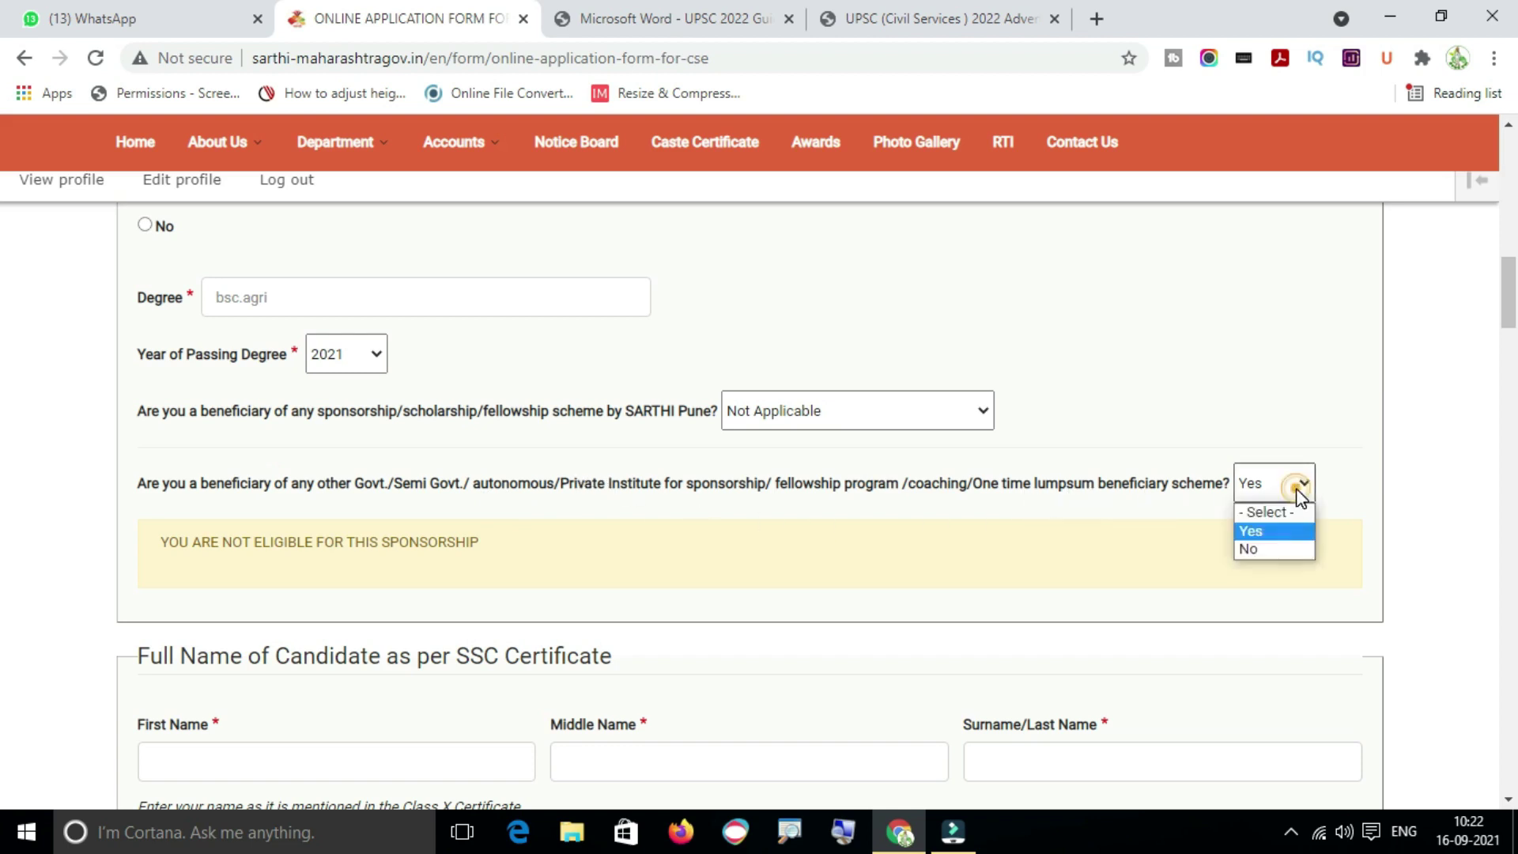
left_click(1268, 547)
- Pick the candidate's birth date from the calendar and set the gender to Male in Other Personal Information
scroll(732, 549, "down", 4)
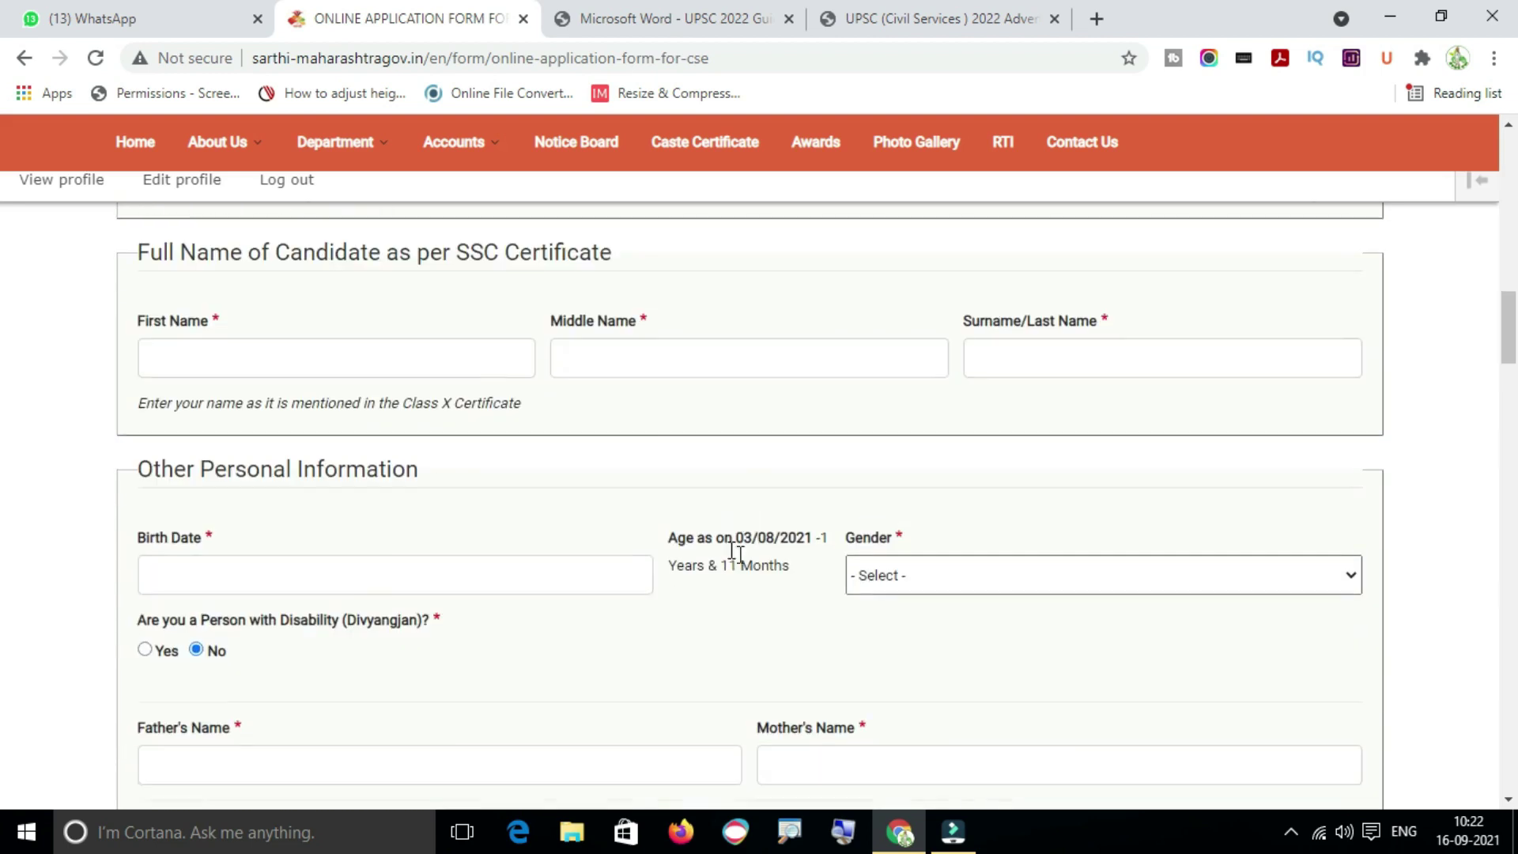
left_click(275, 330)
left_click(661, 256)
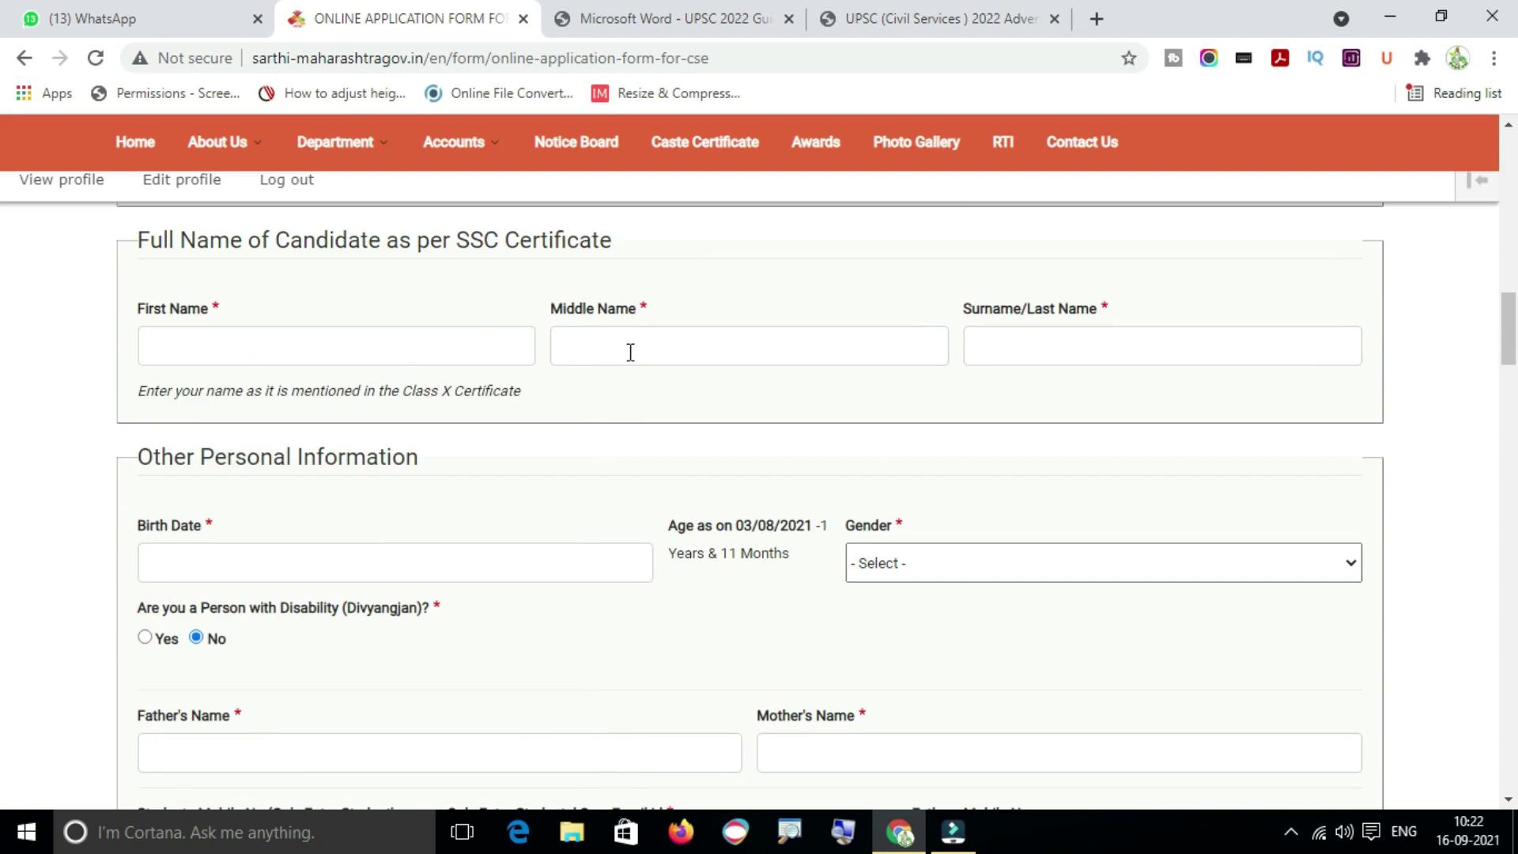
scroll(597, 491, "down", 3)
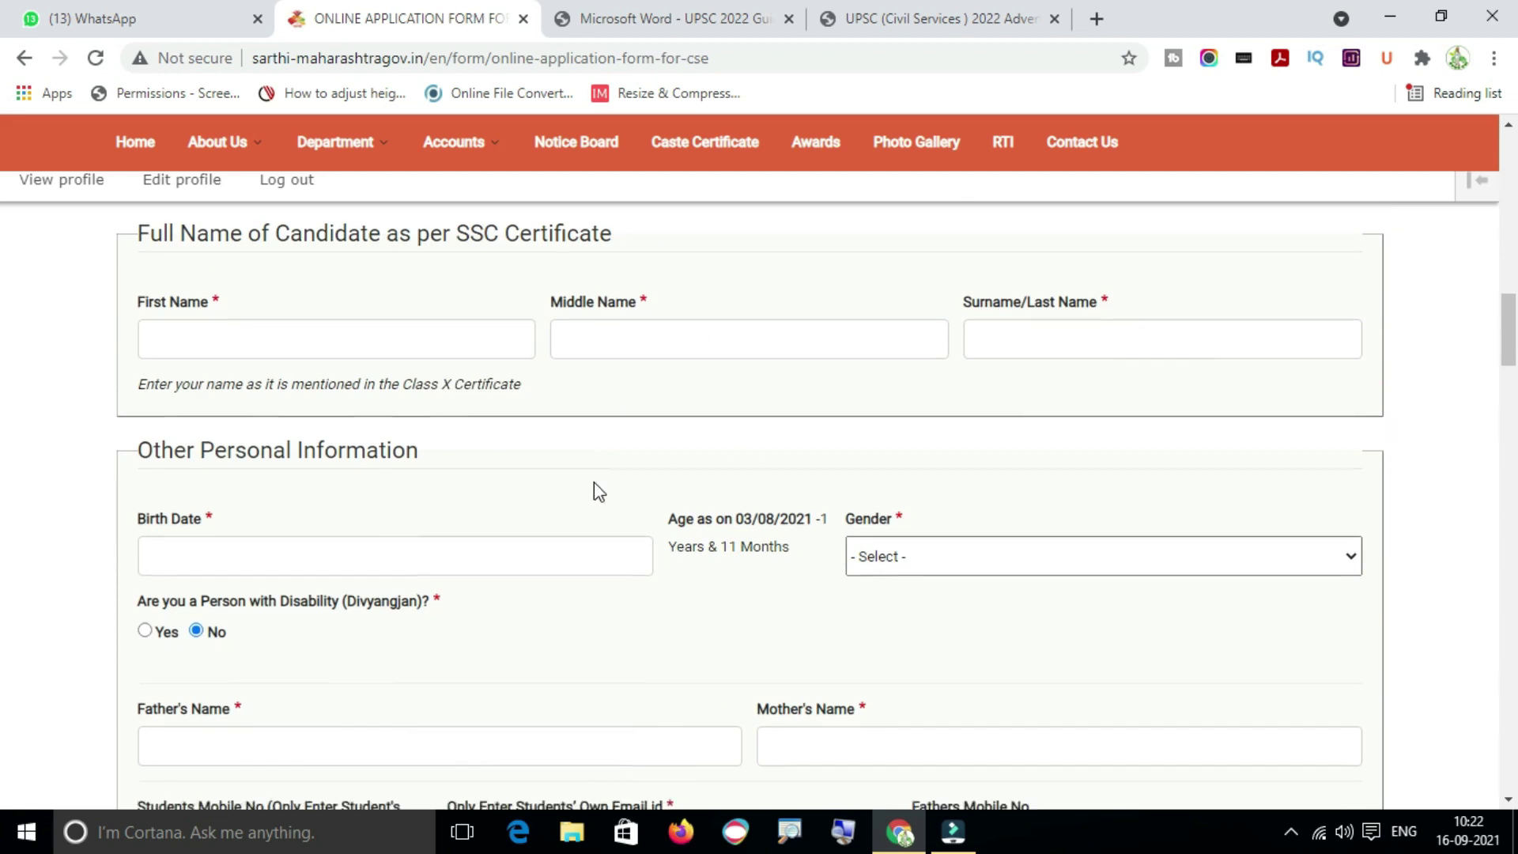
left_click(251, 336)
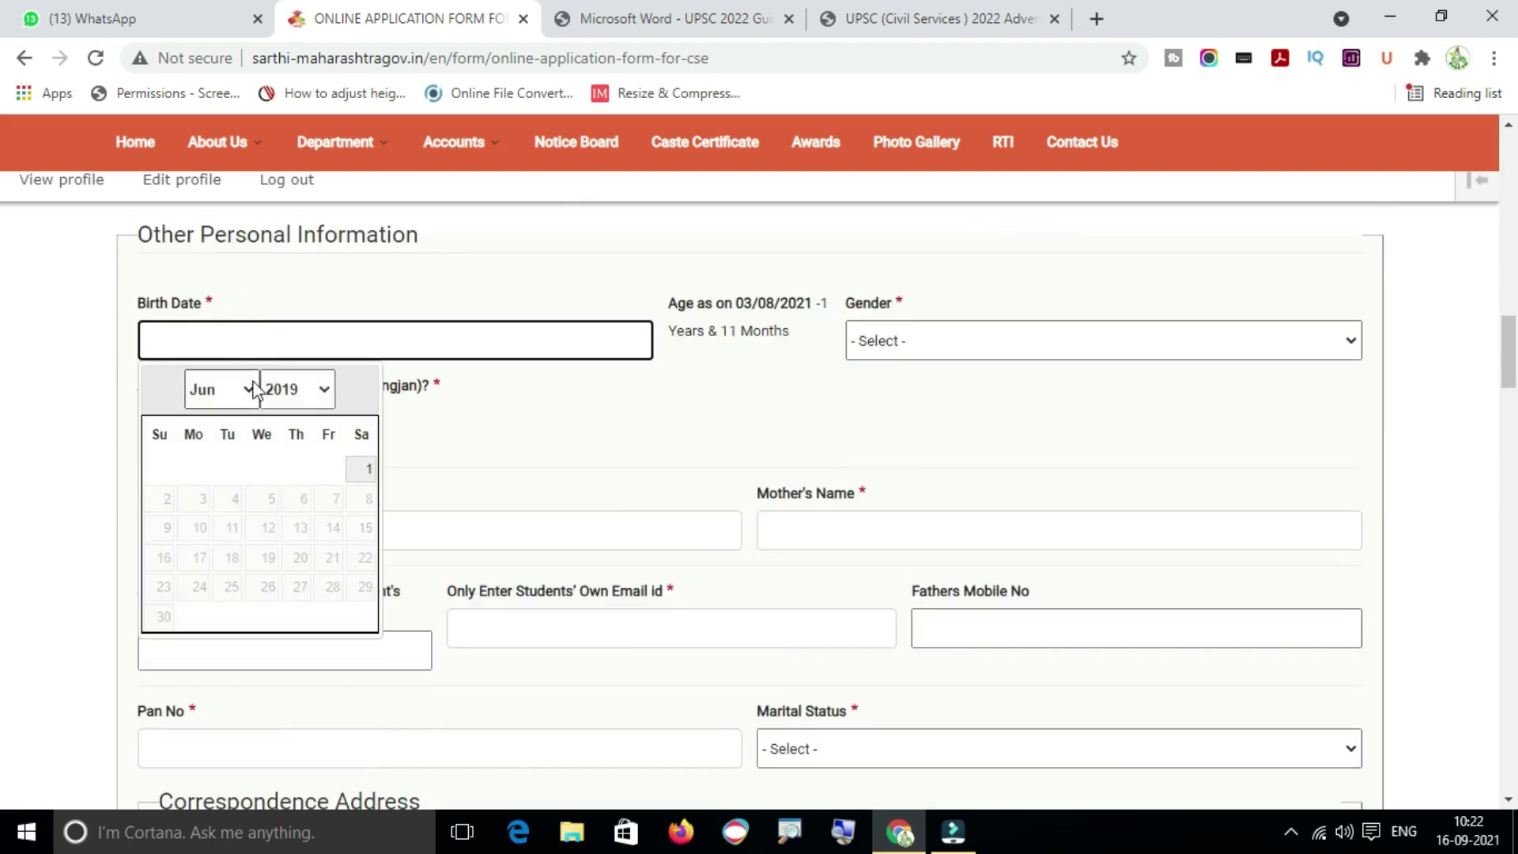
left_click(464, 382)
left_click(297, 389)
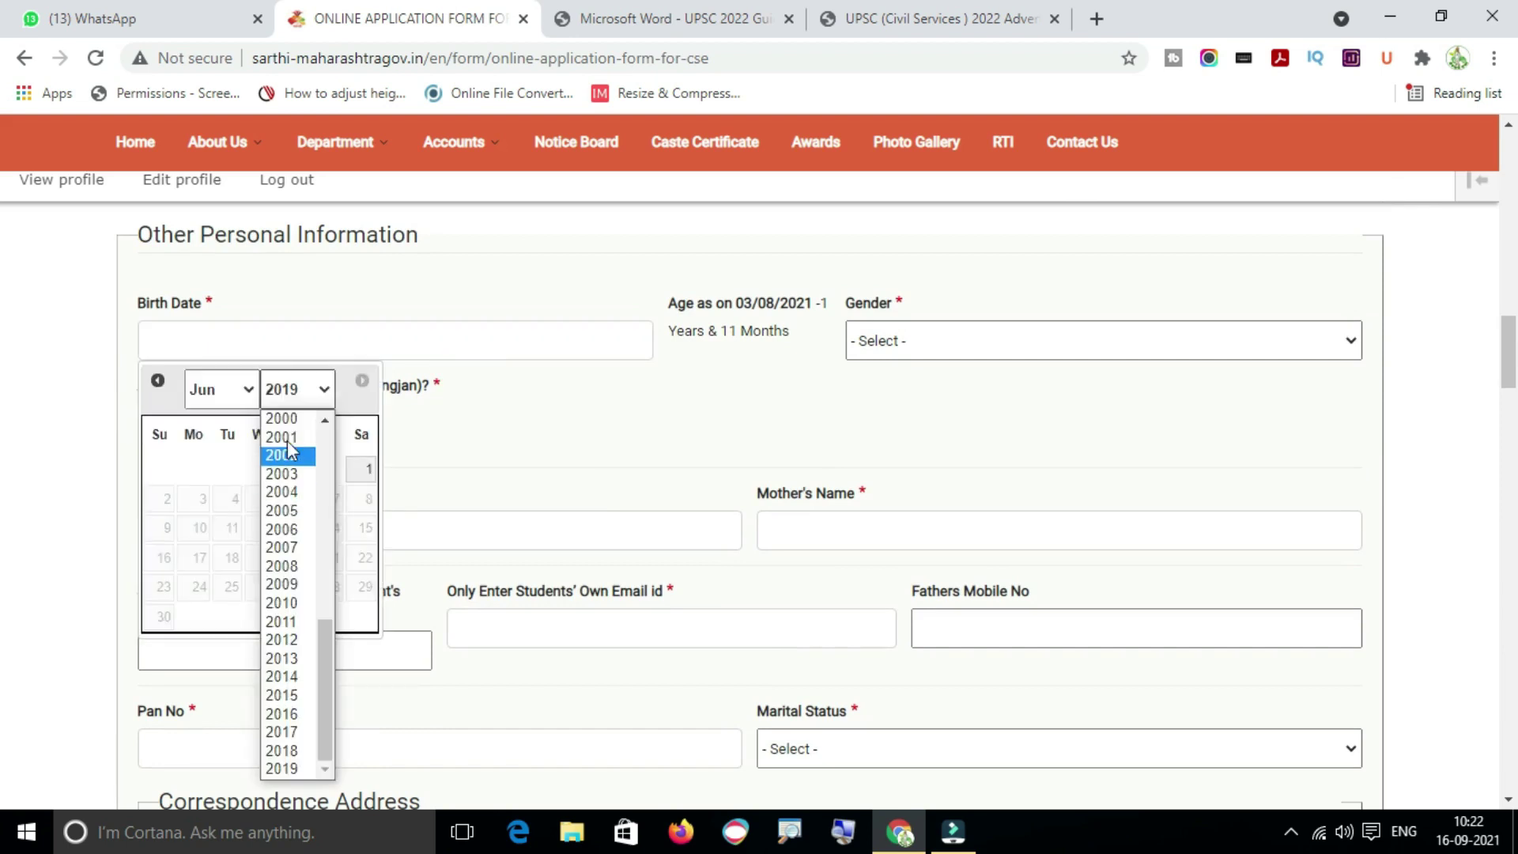
left_click(288, 435)
left_click(237, 390)
left_click(204, 559)
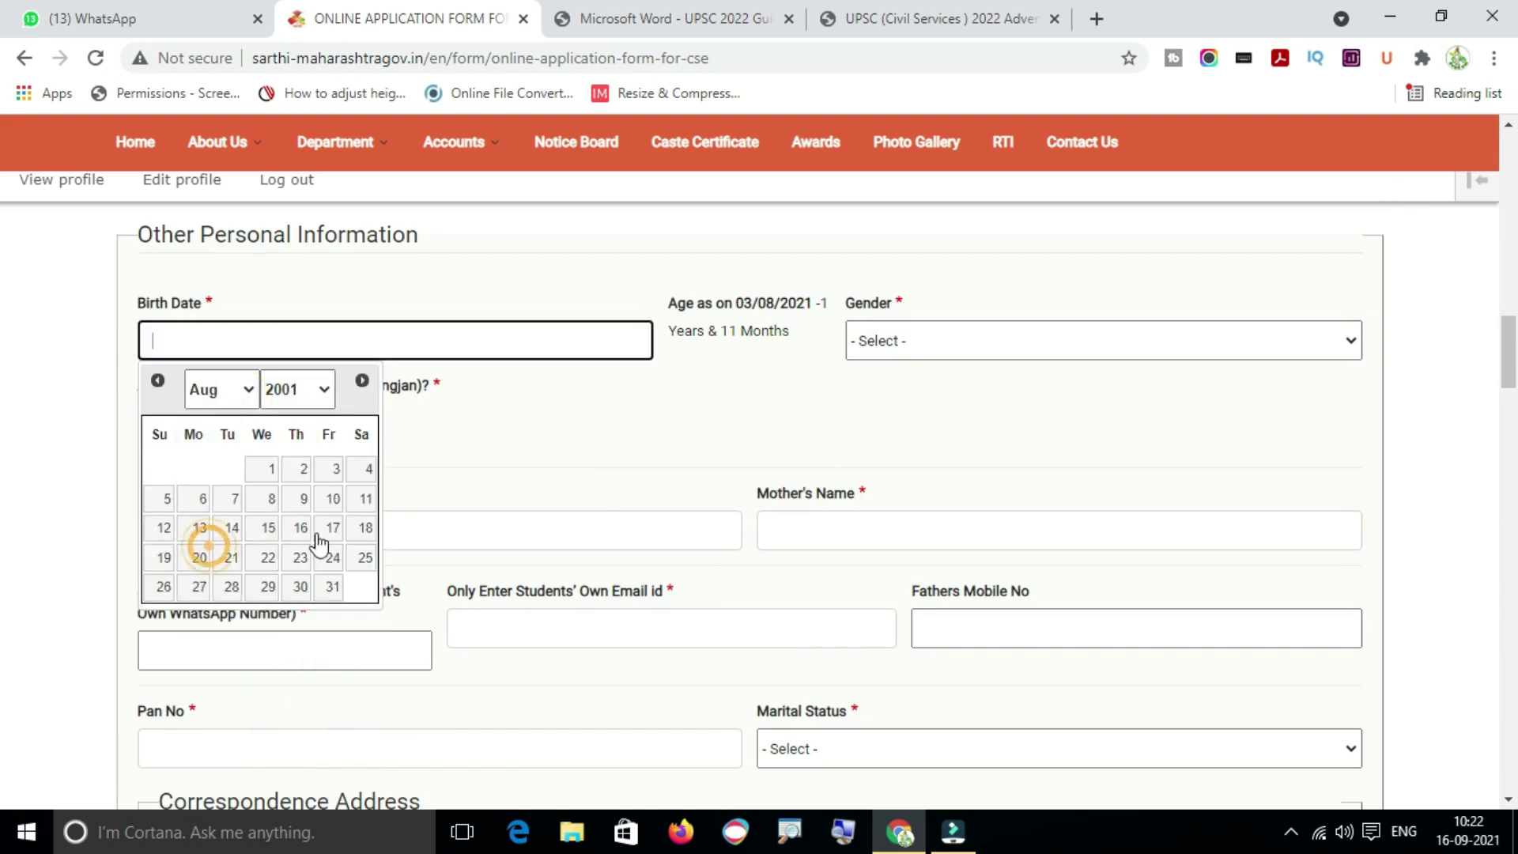
left_click(330, 557)
left_click(626, 430)
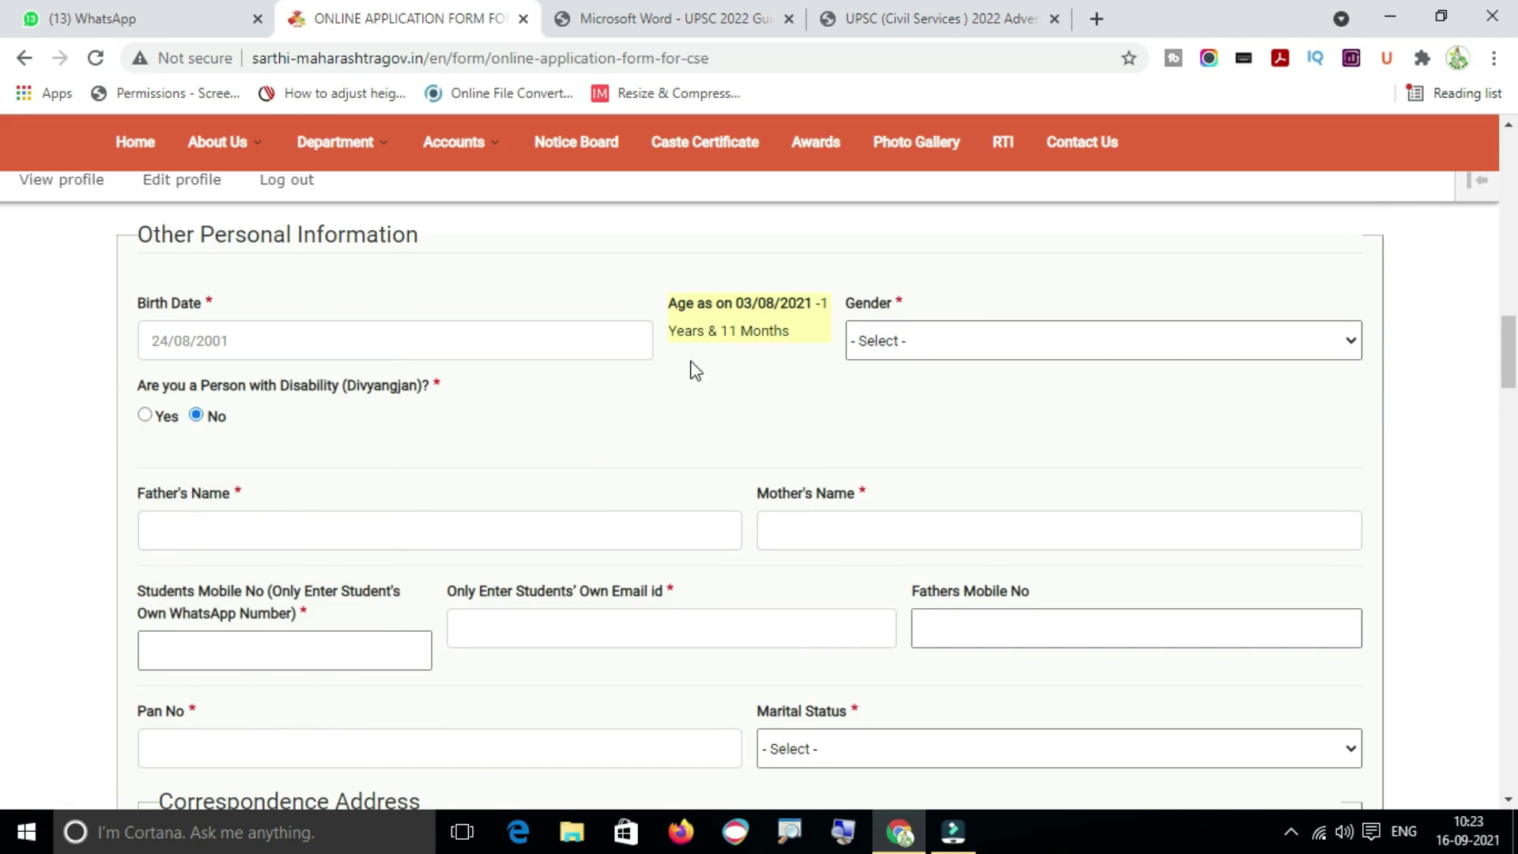
left_click(912, 328)
left_click(891, 389)
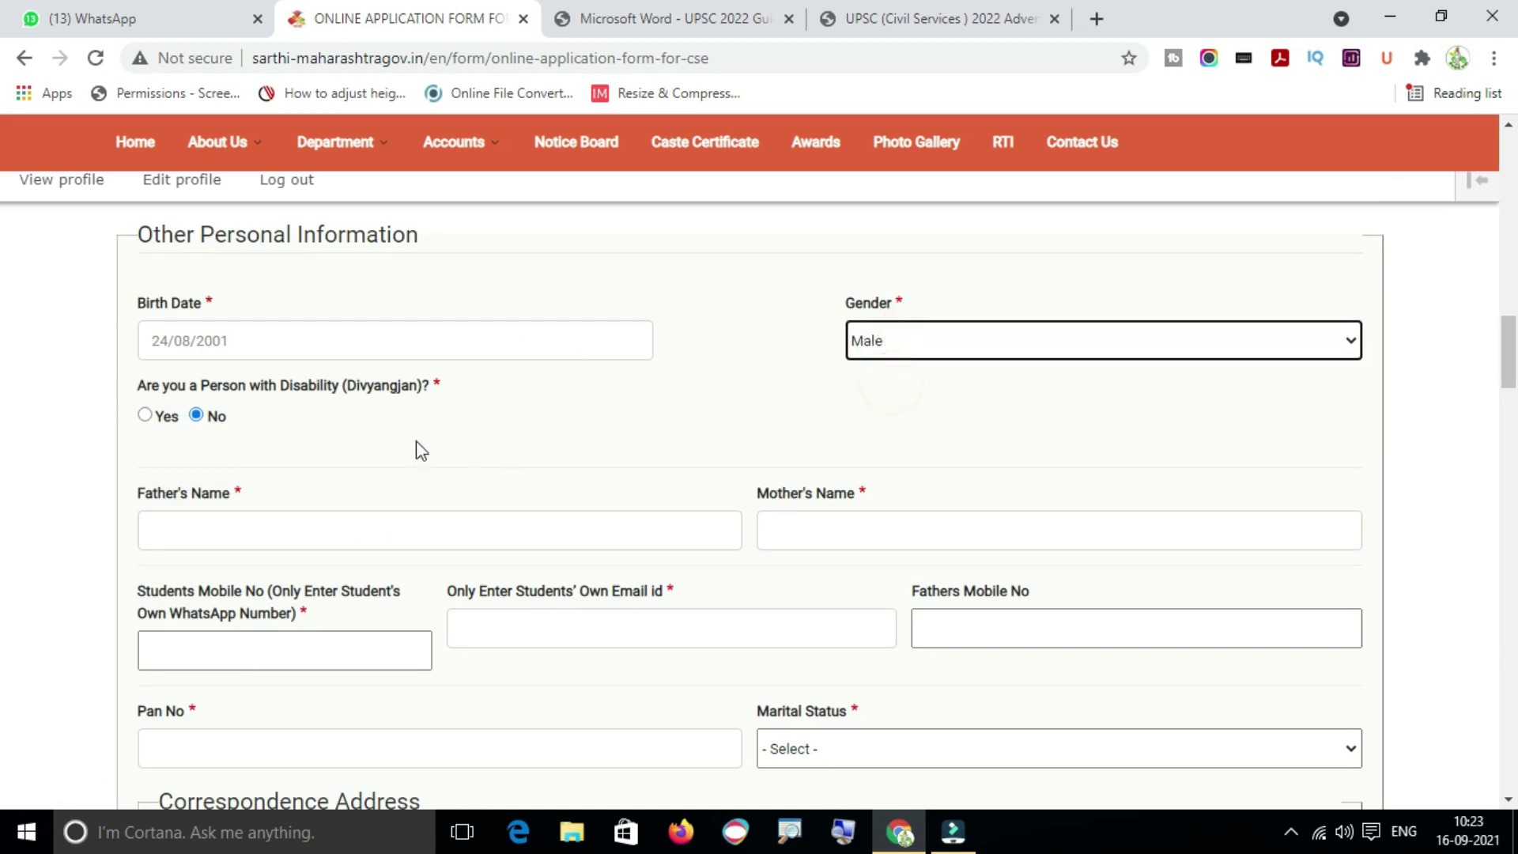
- Try Yes as the Person with Disability answer and go to the percentage of physical disability field
left_click(144, 415)
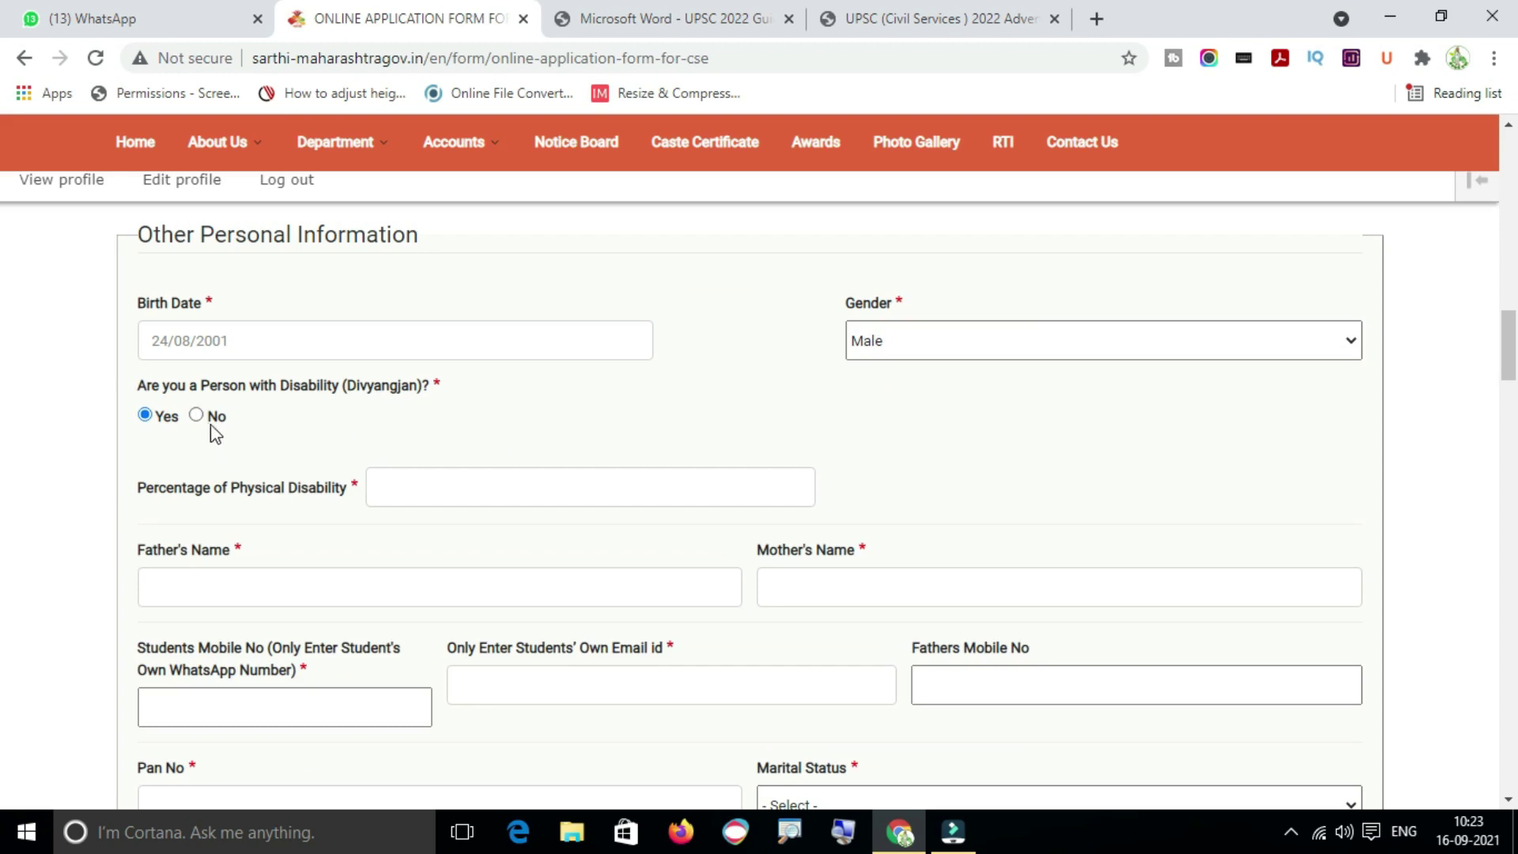
left_click(394, 487)
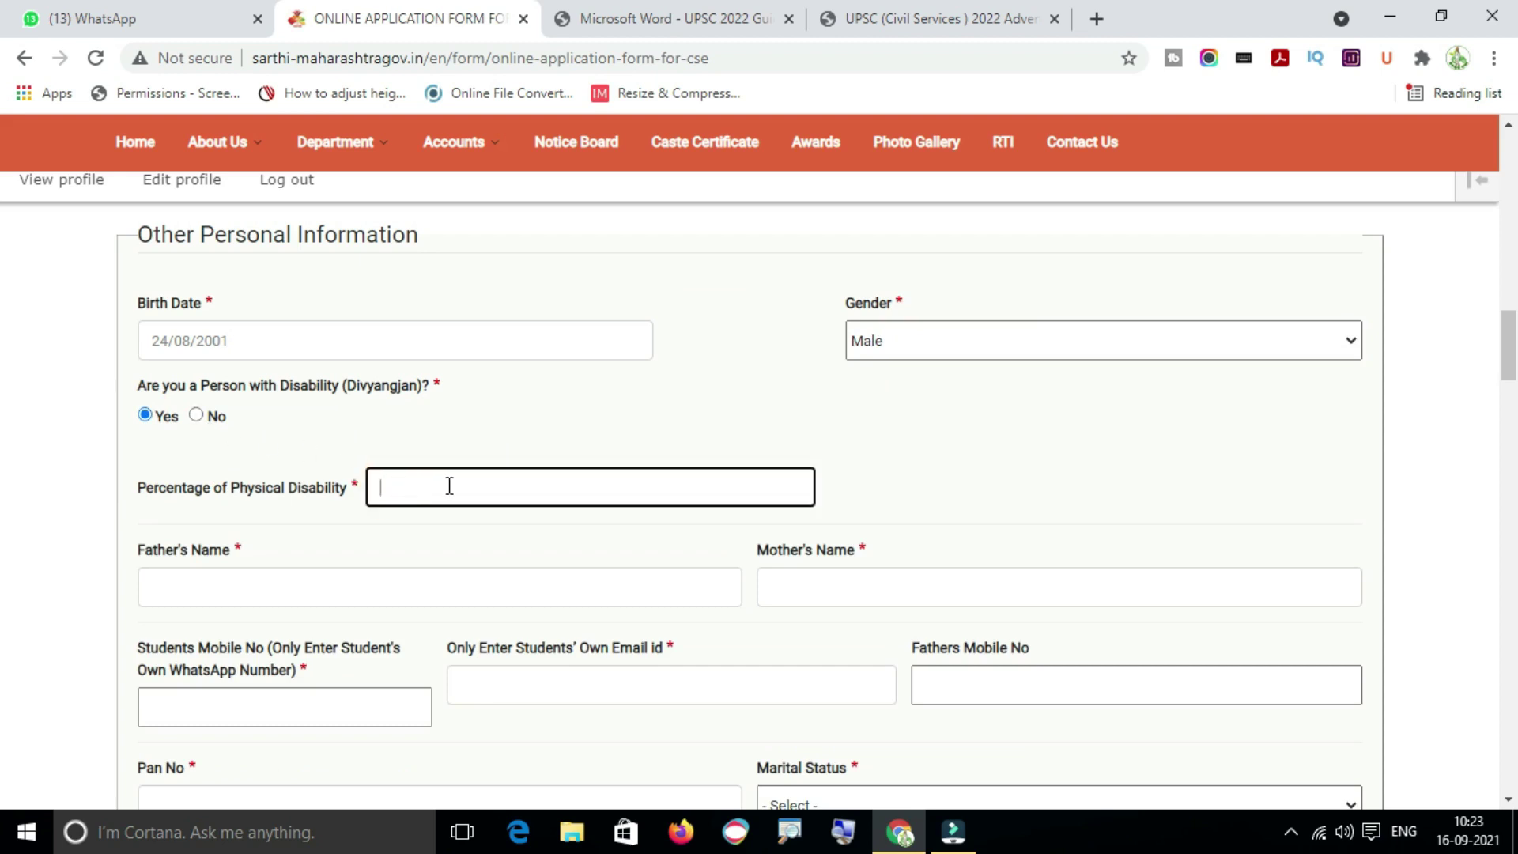
scroll(375, 423, "down", 1)
- Go through the parents' name, student contact and PAN fields, and set the marital status to Unmarried
left_click(234, 478)
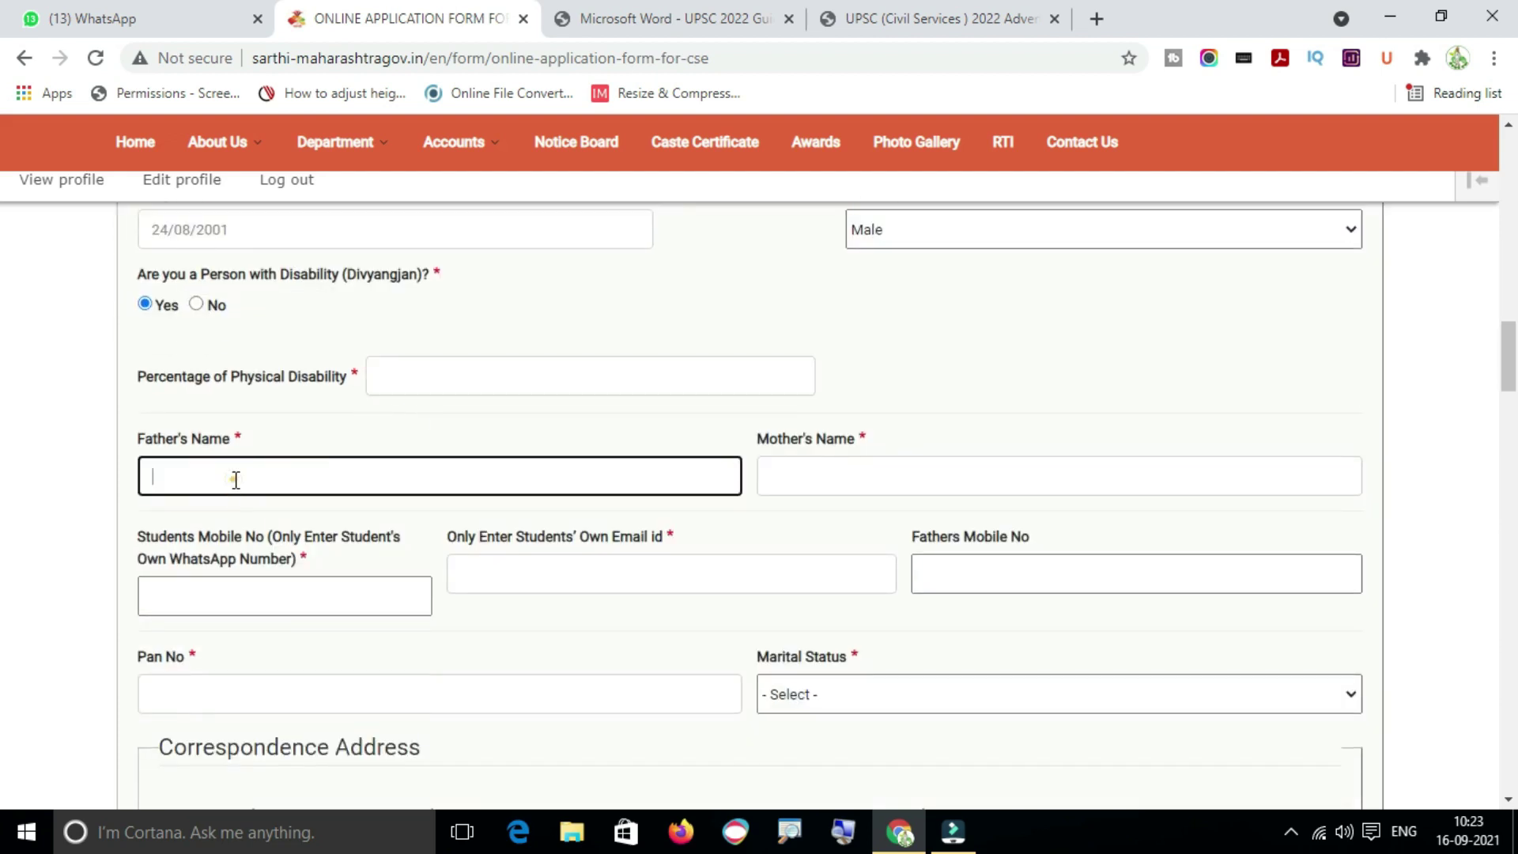
left_click(917, 481)
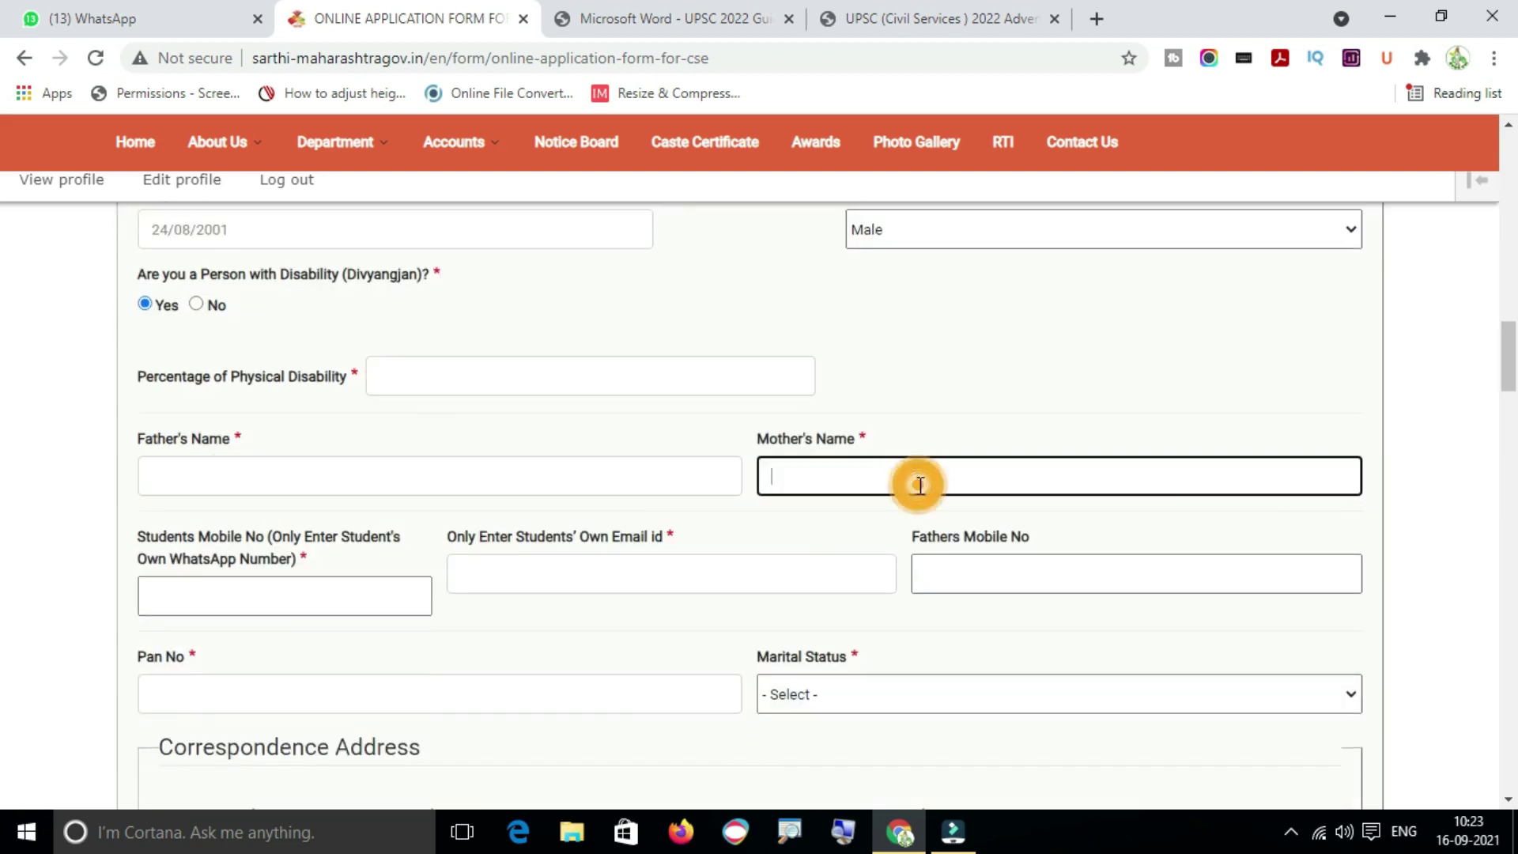
left_click(384, 601)
left_click(458, 616)
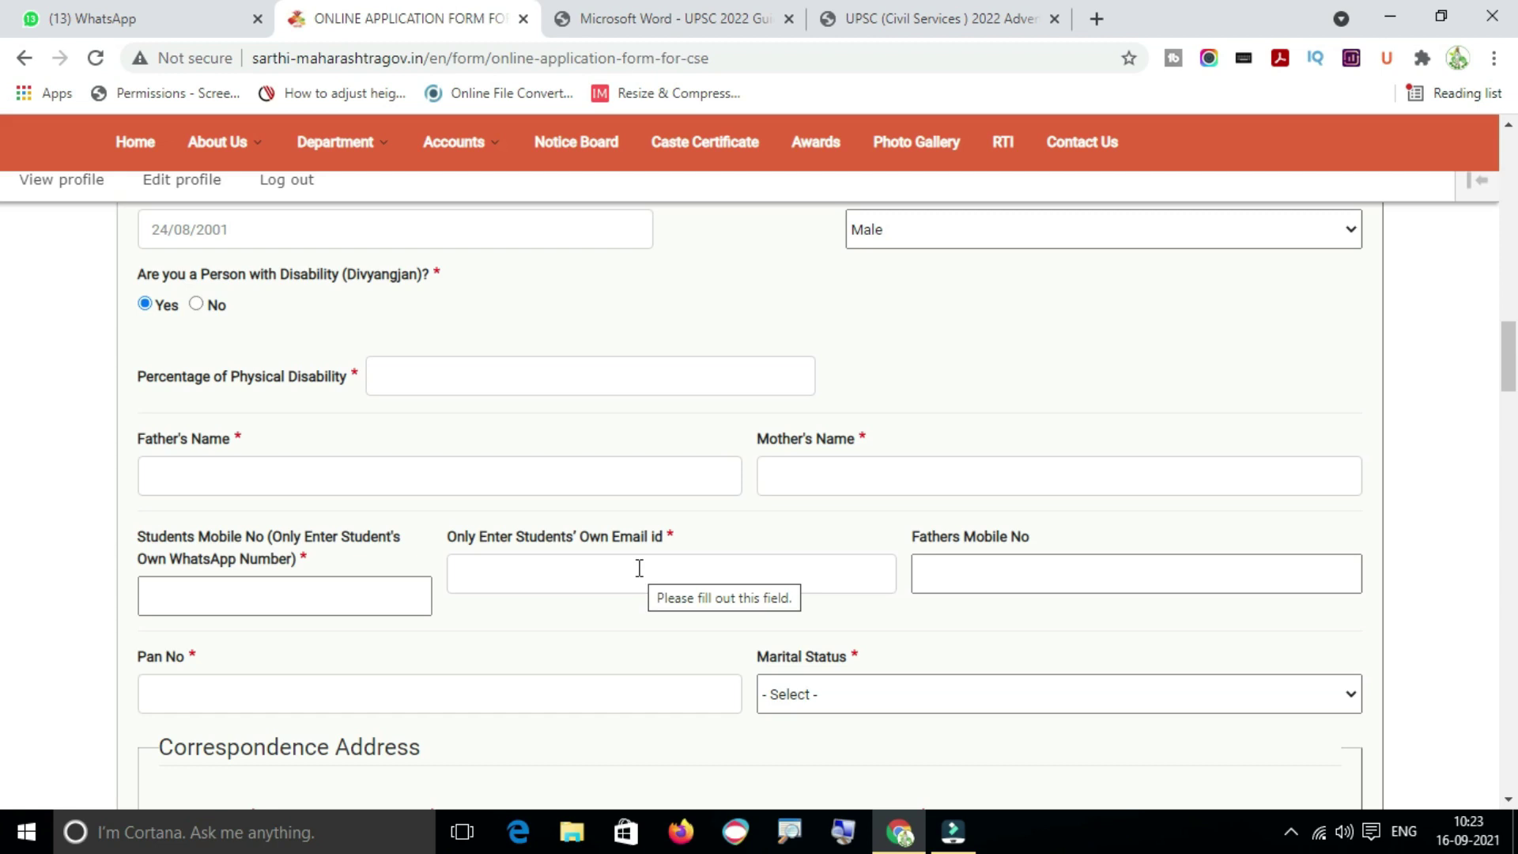
scroll(910, 513, "down", 3)
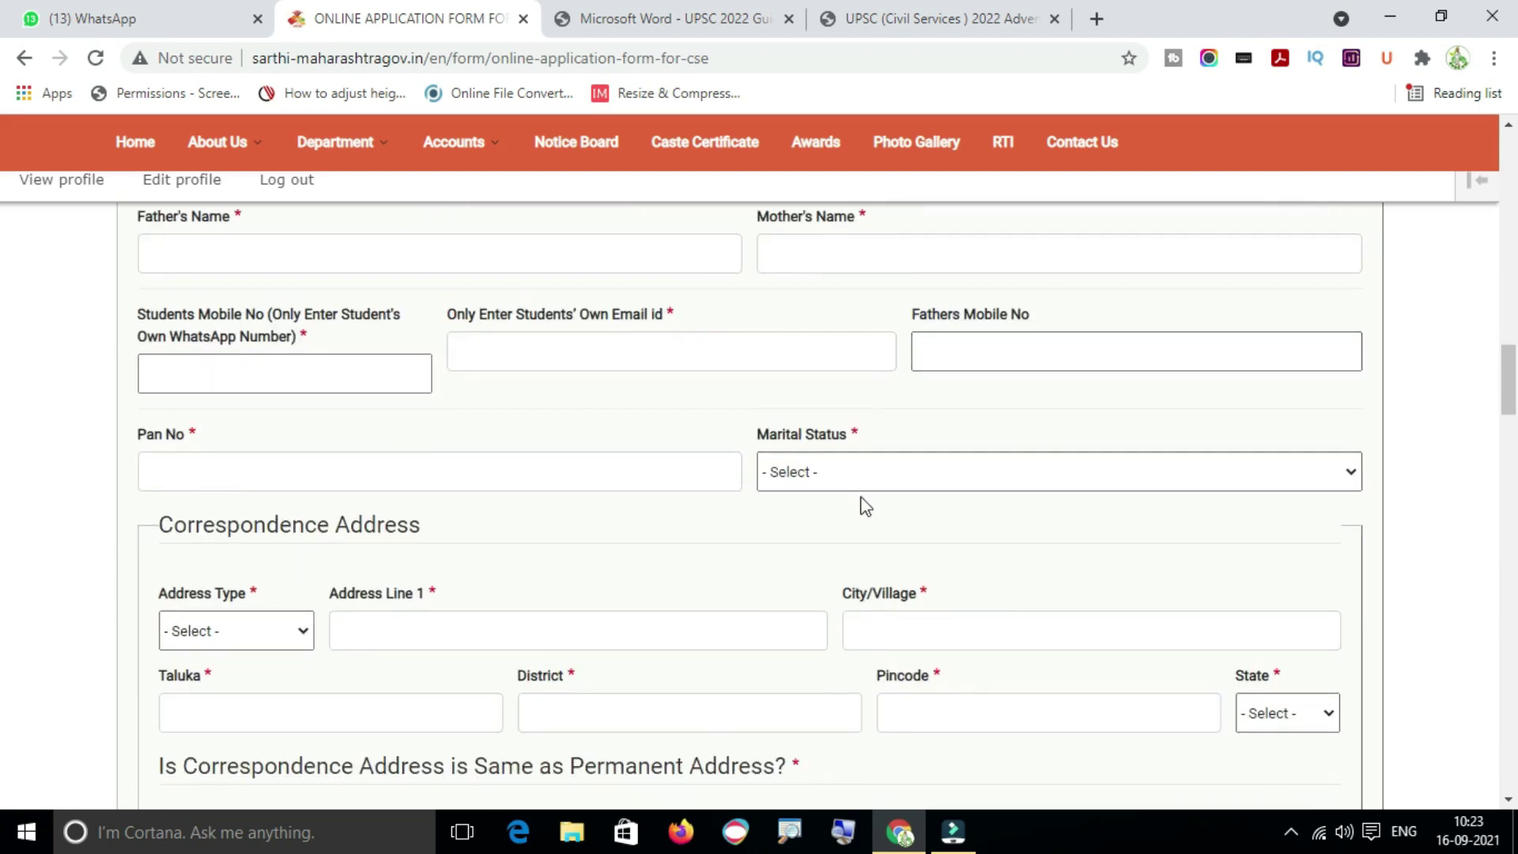
left_click(860, 481)
left_click(860, 473)
left_click(859, 474)
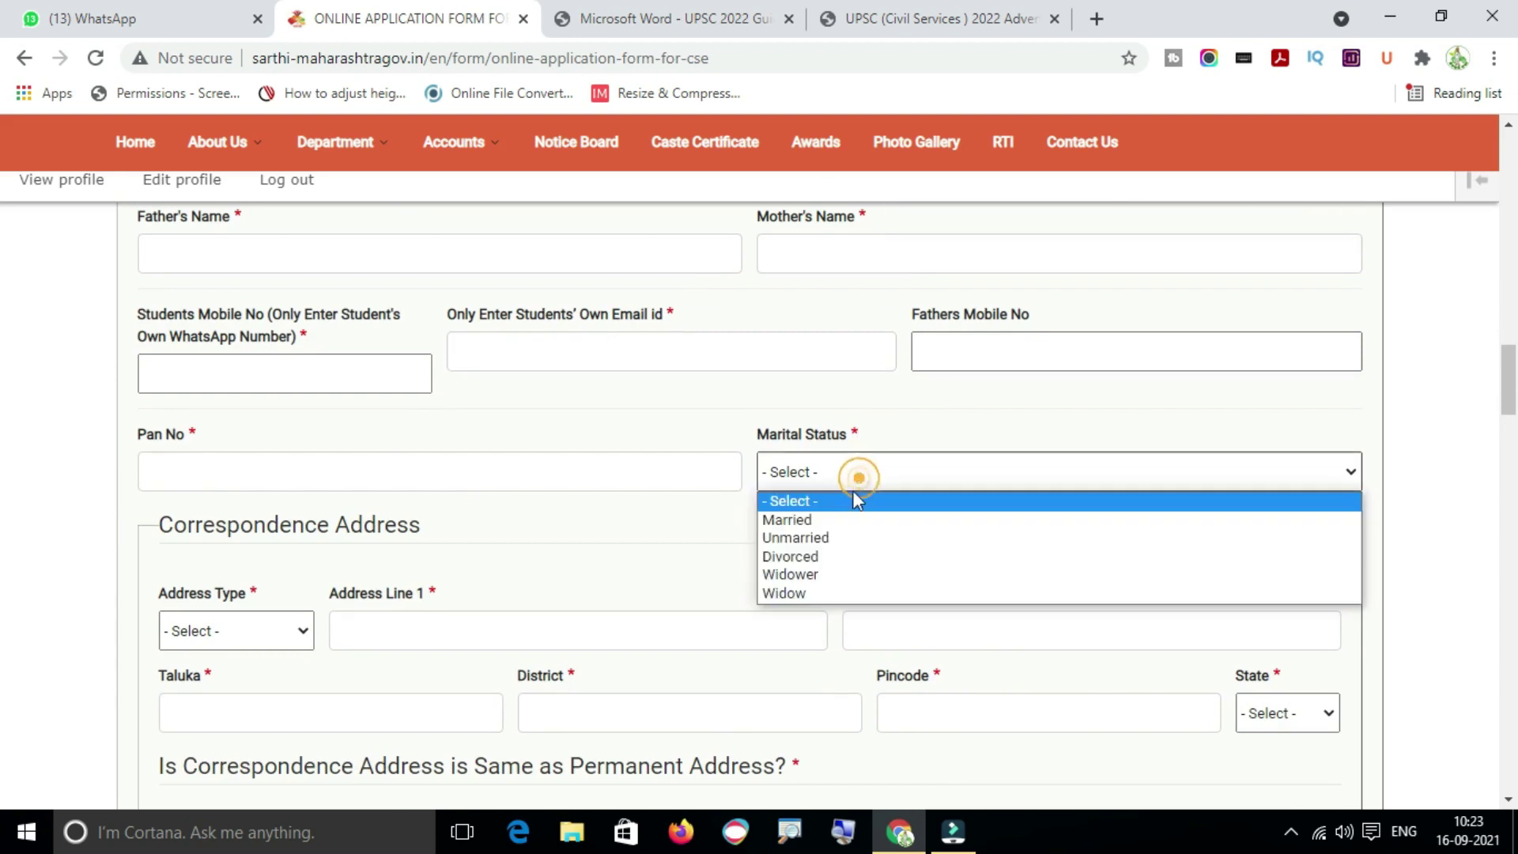
left_click(830, 537)
left_click(494, 482)
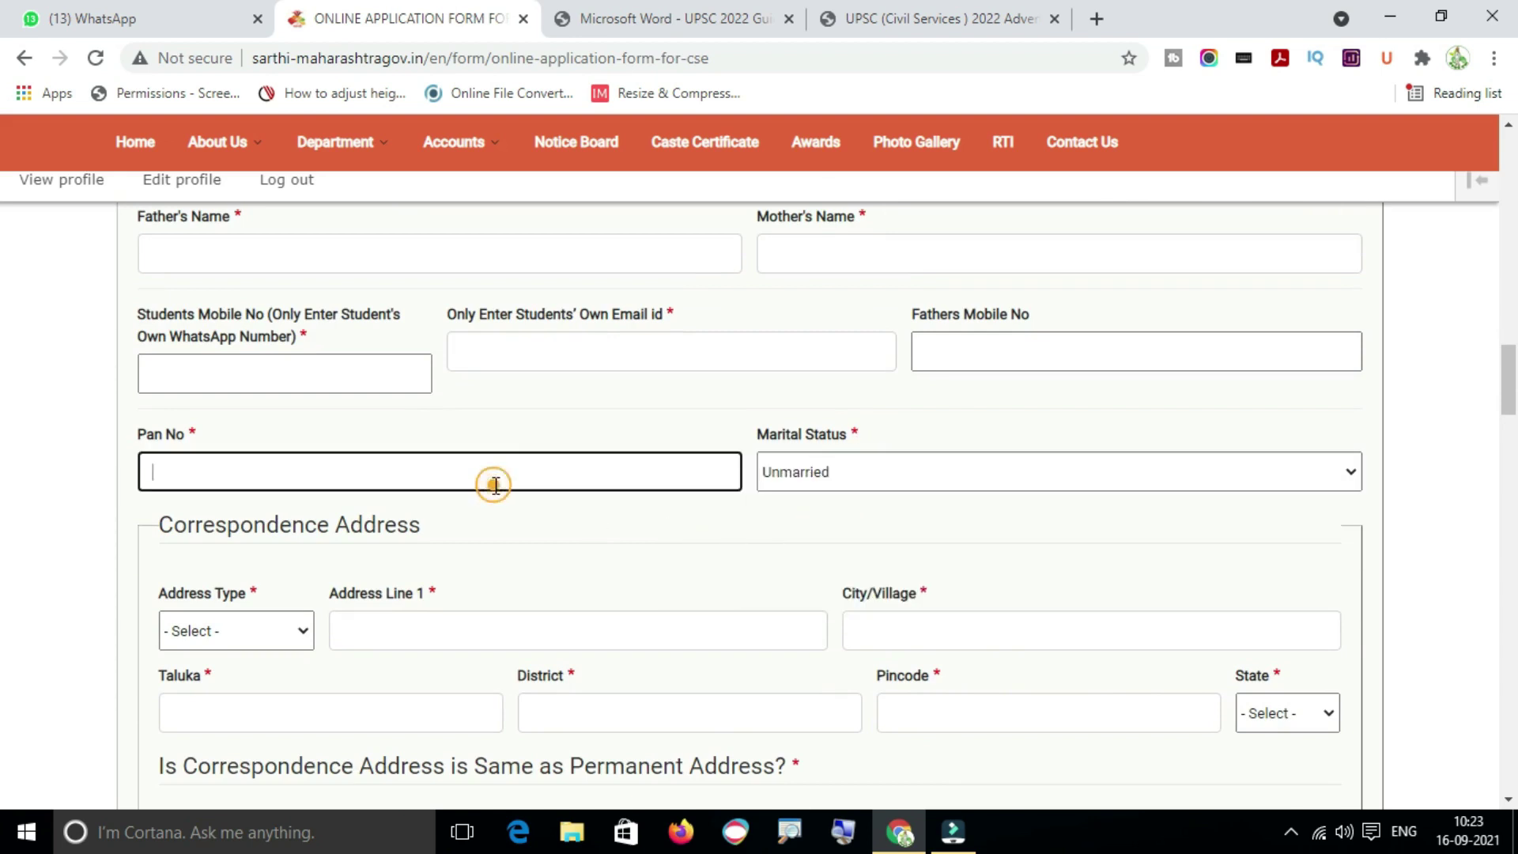
left_click(630, 546)
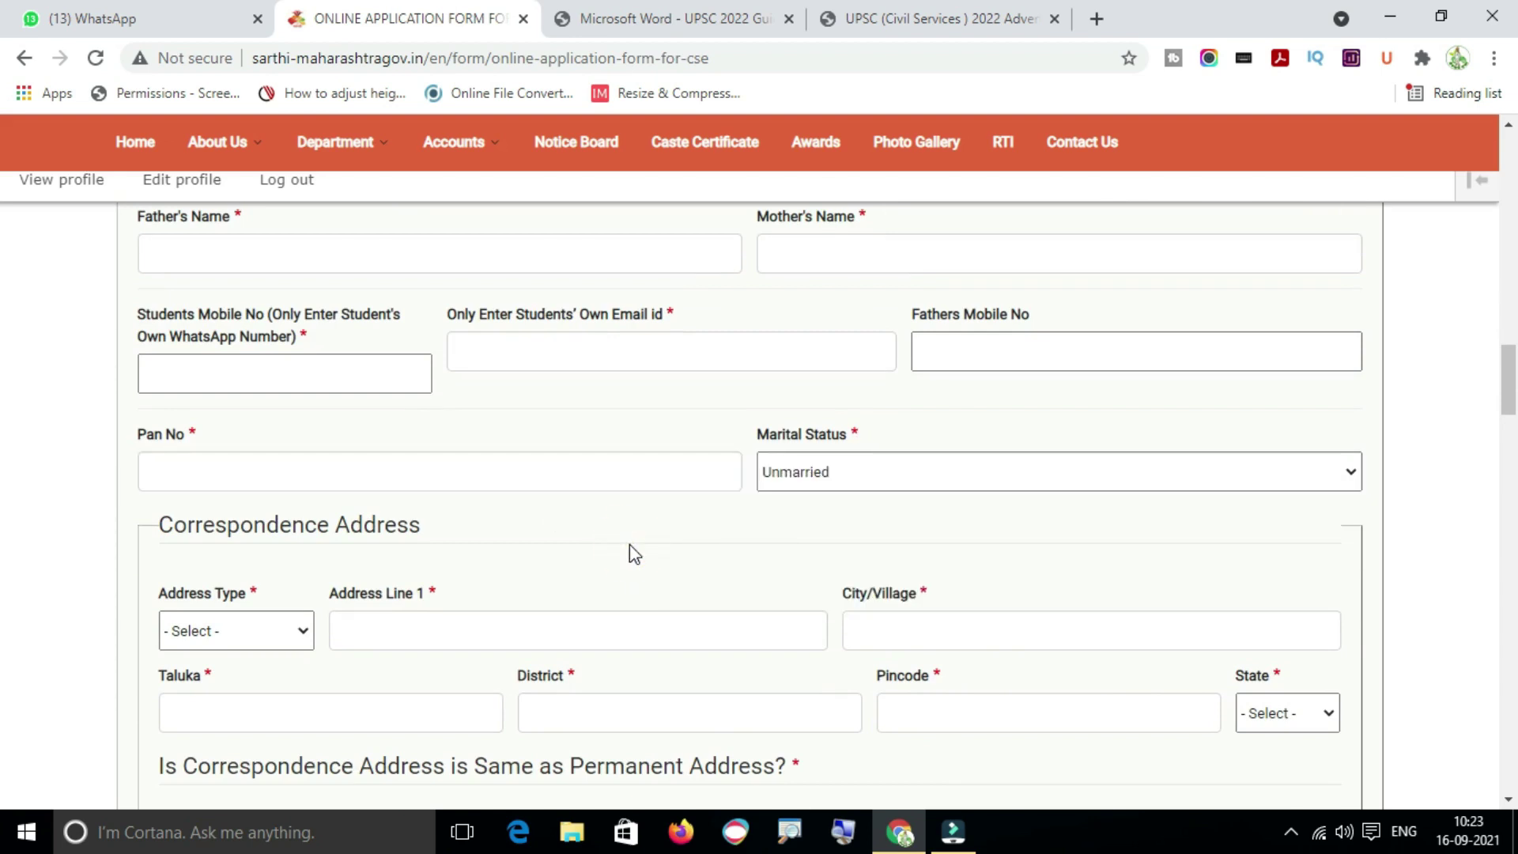
- Set the Person with Disability (Divyangjan) answer to No
scroll(629, 544, "up", 5)
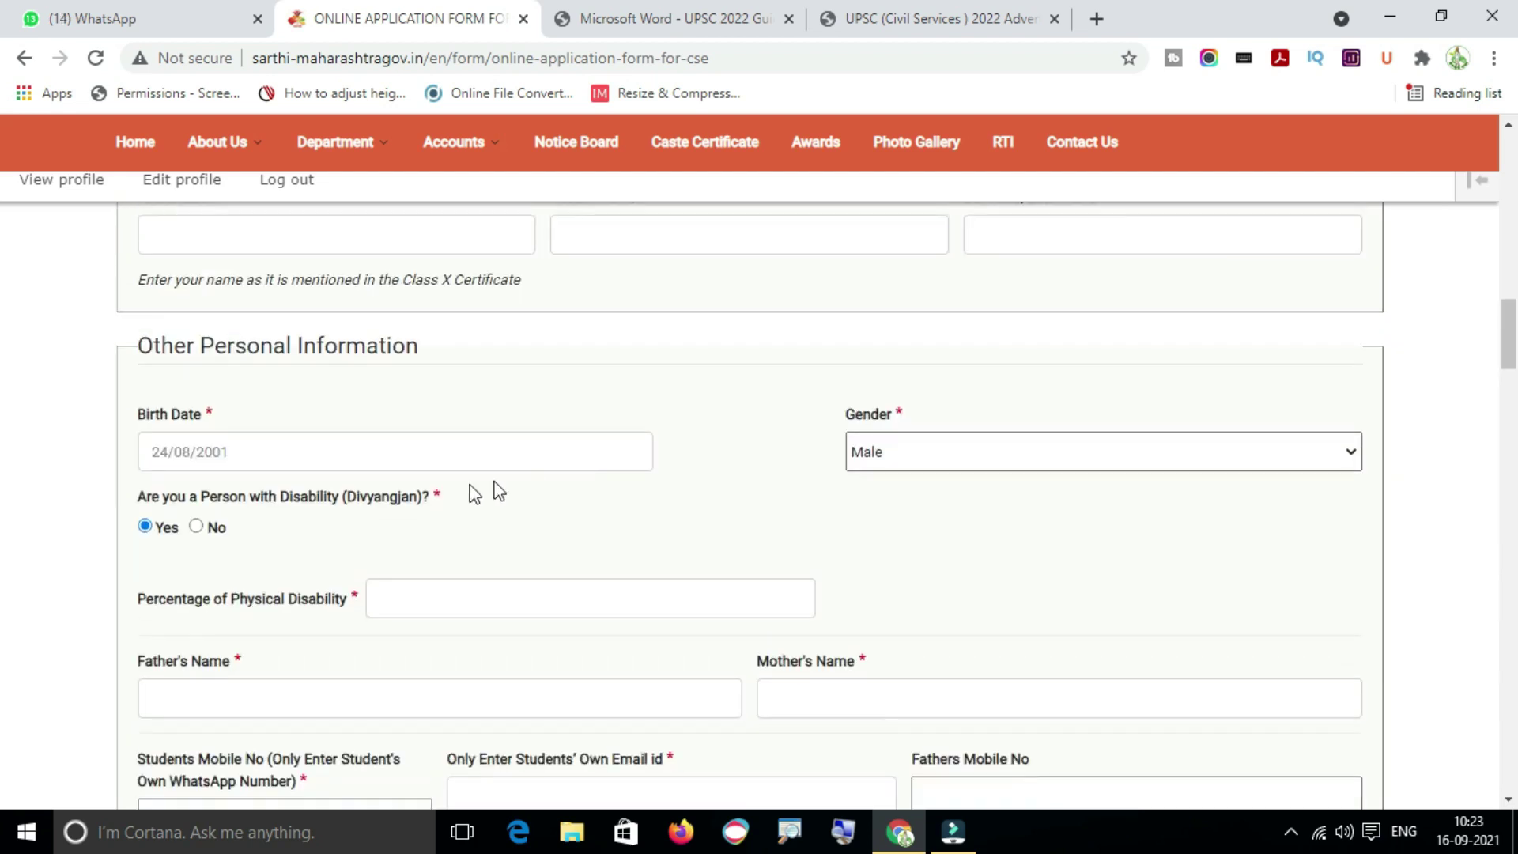
left_click(196, 528)
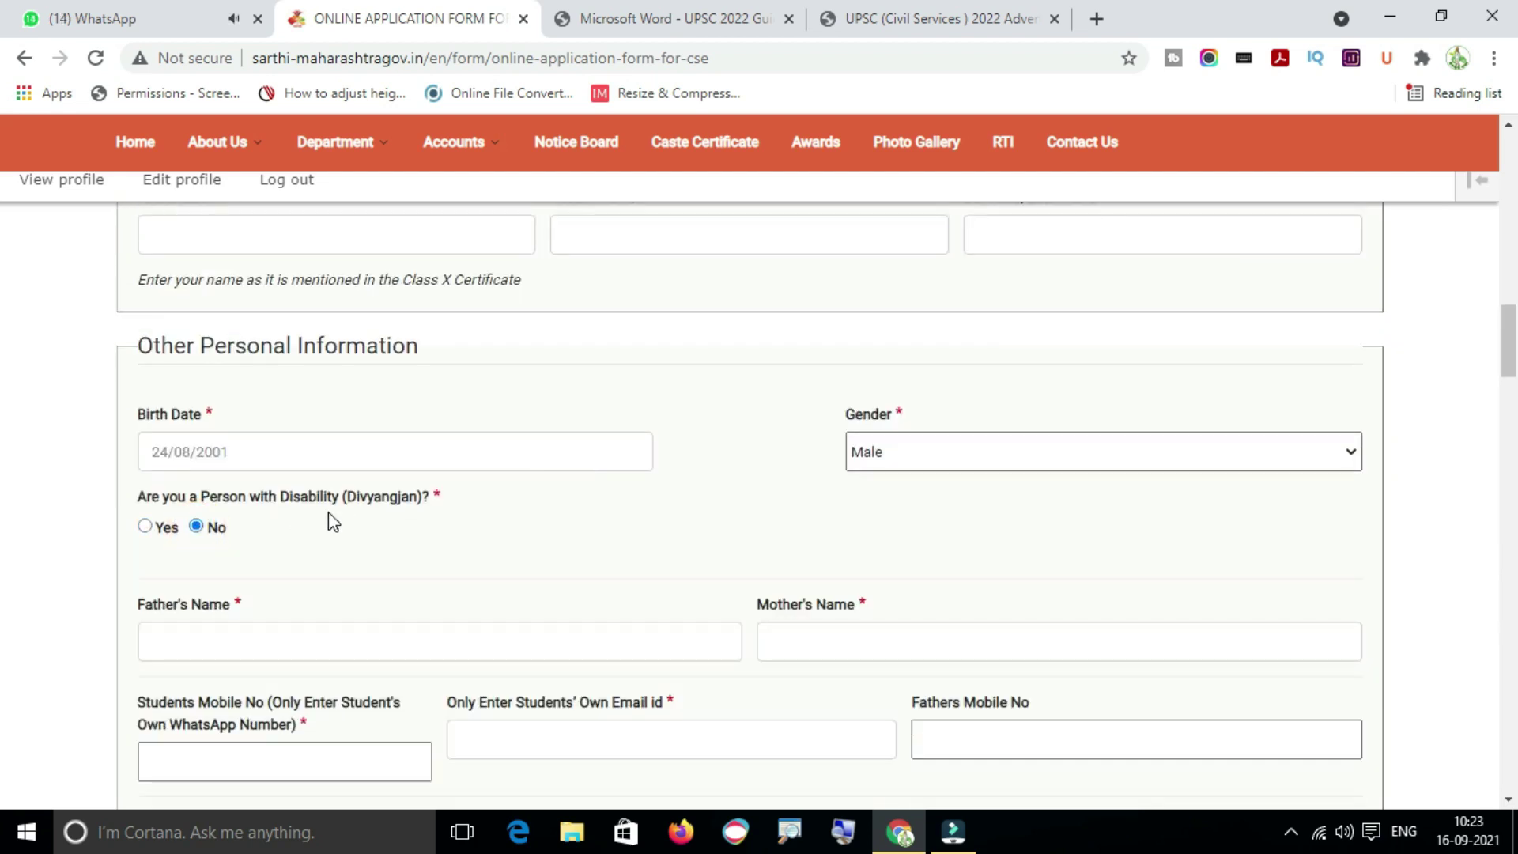
scroll(333, 522, "down", 4)
scroll(305, 479, "up", 3)
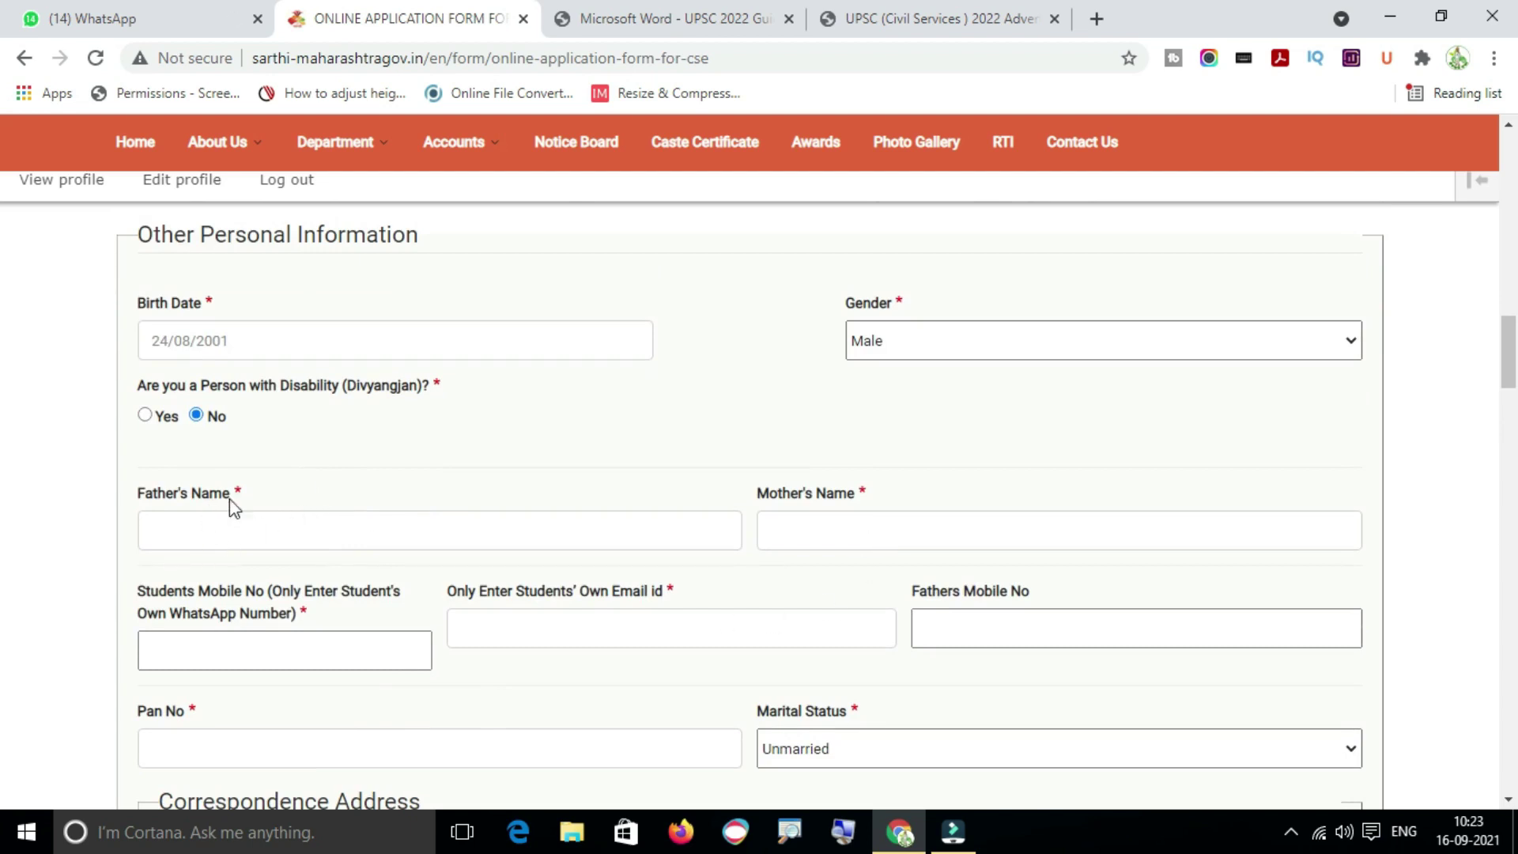
- Set the correspondence address type to Urban and its state to Maharastra
scroll(966, 585, "down", 1)
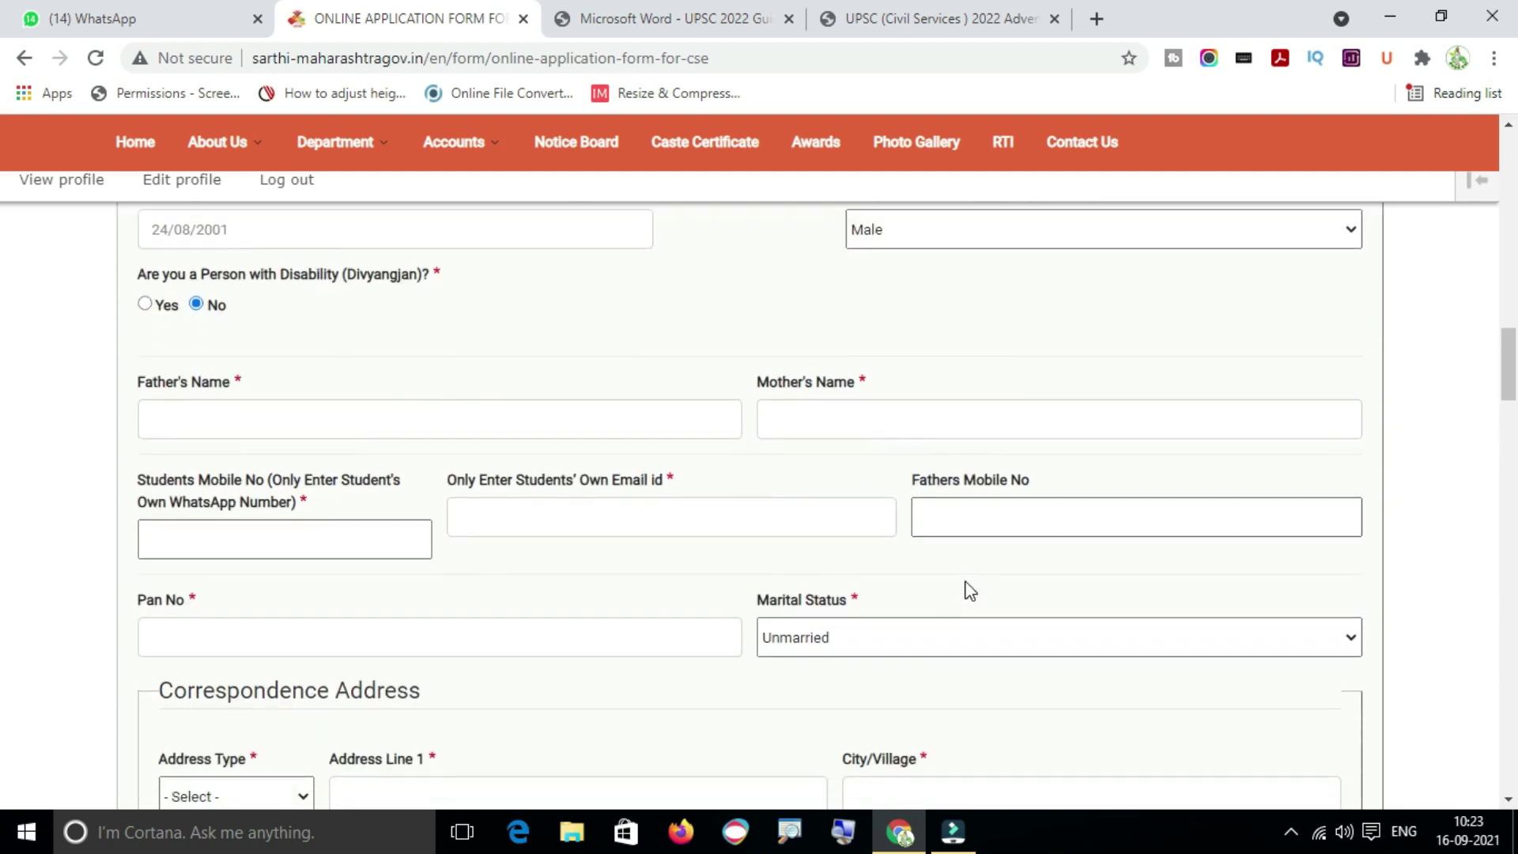
scroll(790, 624, "down", 2)
scroll(307, 528, "down", 5)
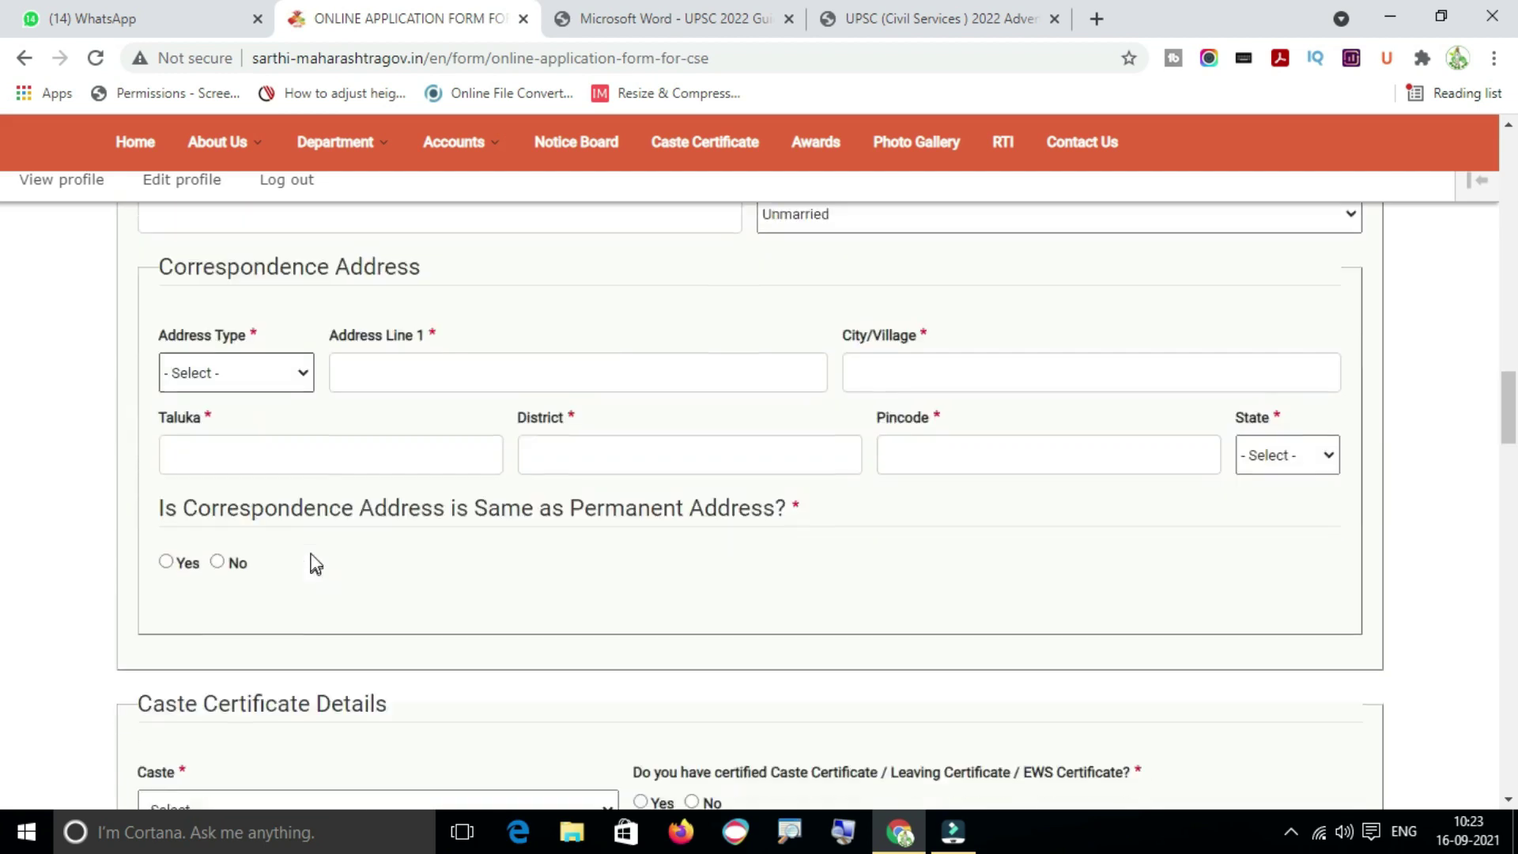
scroll(307, 530, "up", 2)
scroll(305, 528, "up", 1)
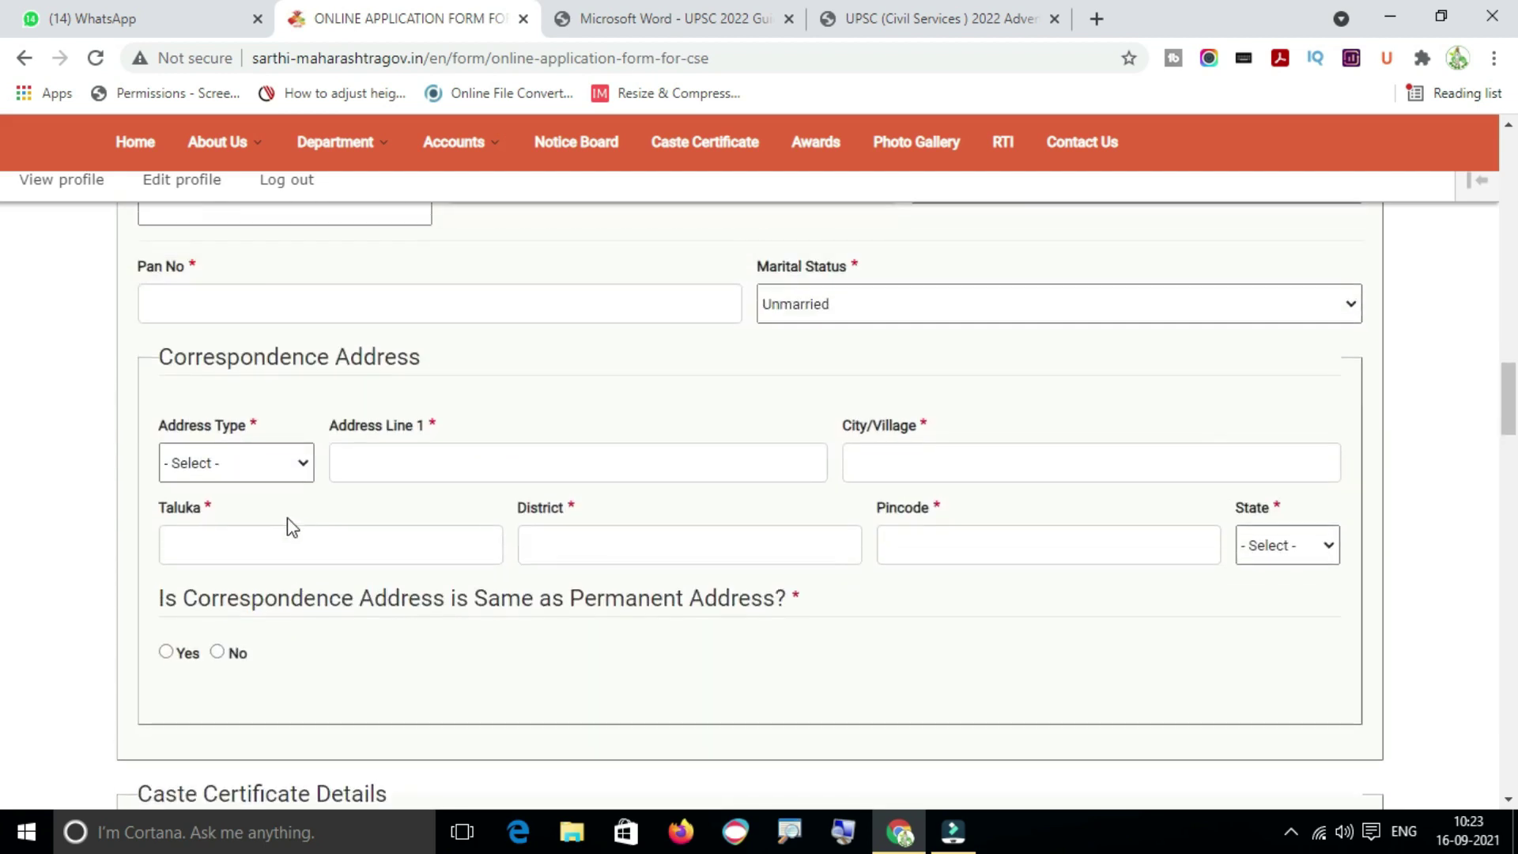
left_click(281, 462)
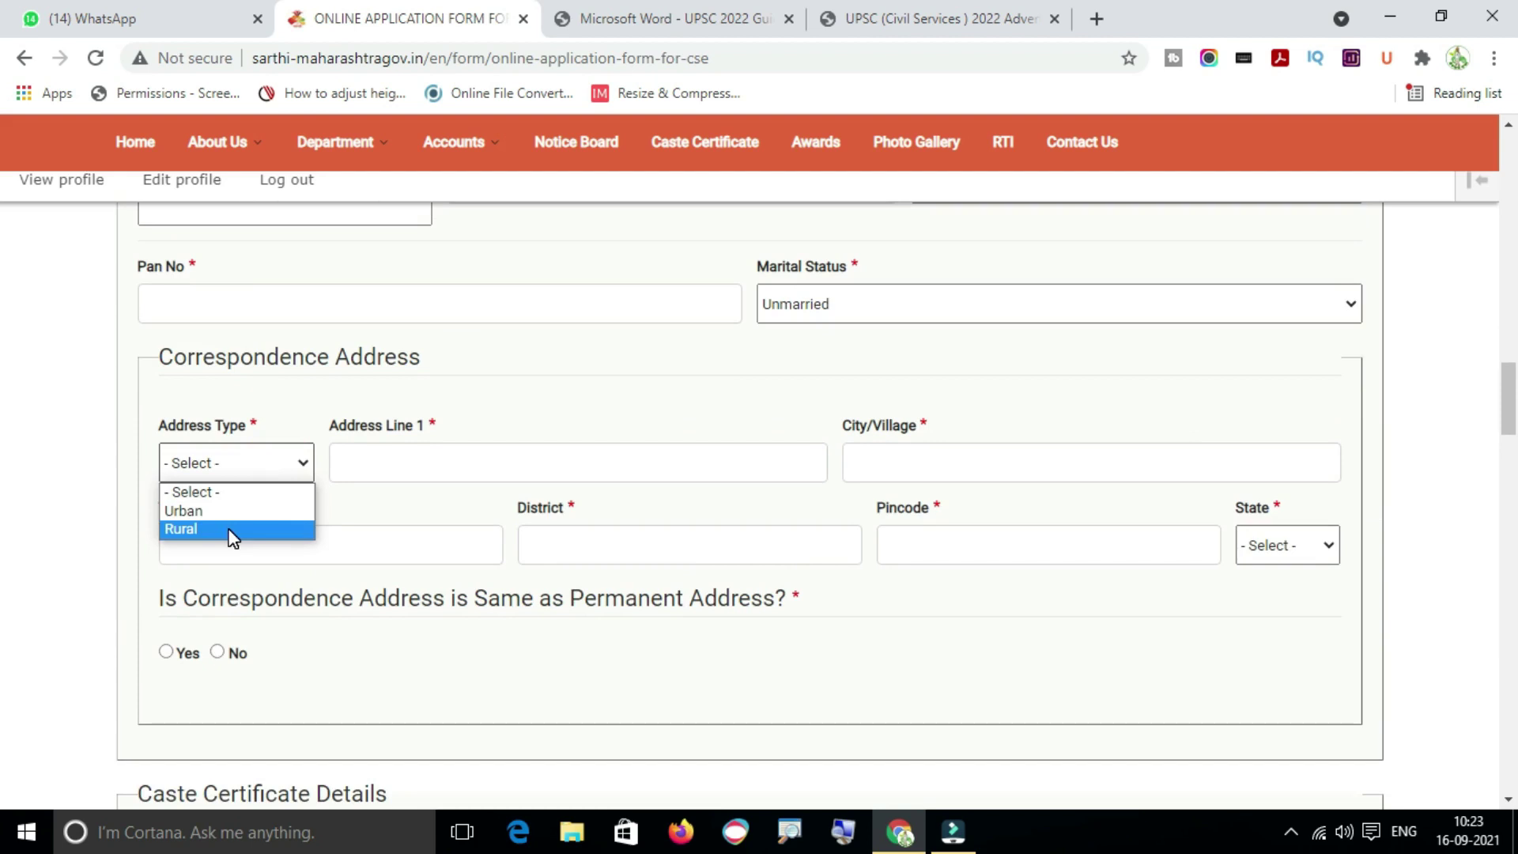
left_click(251, 510)
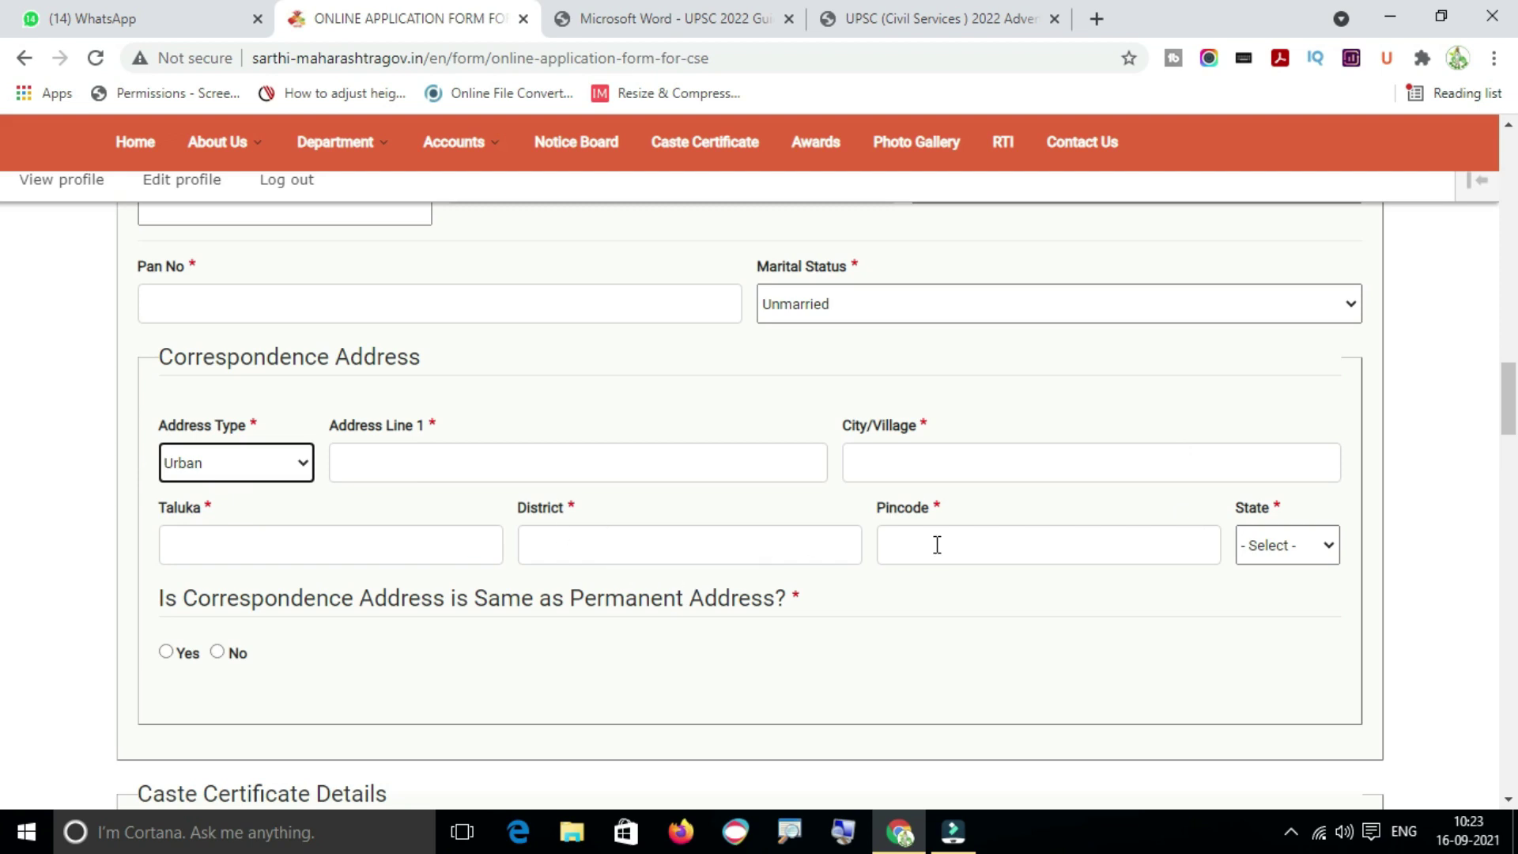
left_click(1315, 547)
left_click(1297, 590)
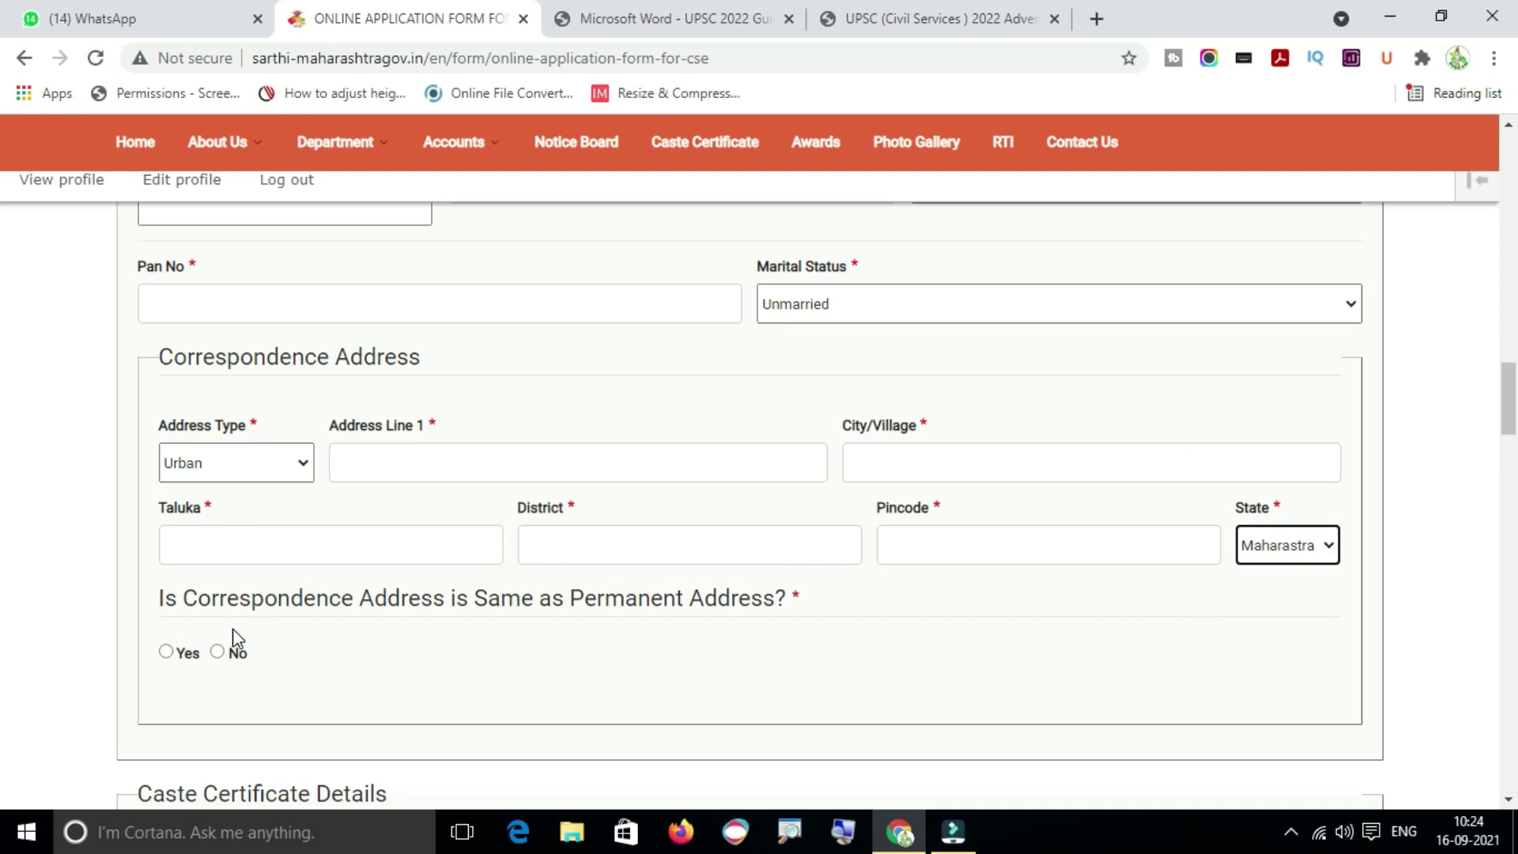
- Try No for the correspondence address being the same as the permanent address, and set the answer to Yes
left_click(163, 659)
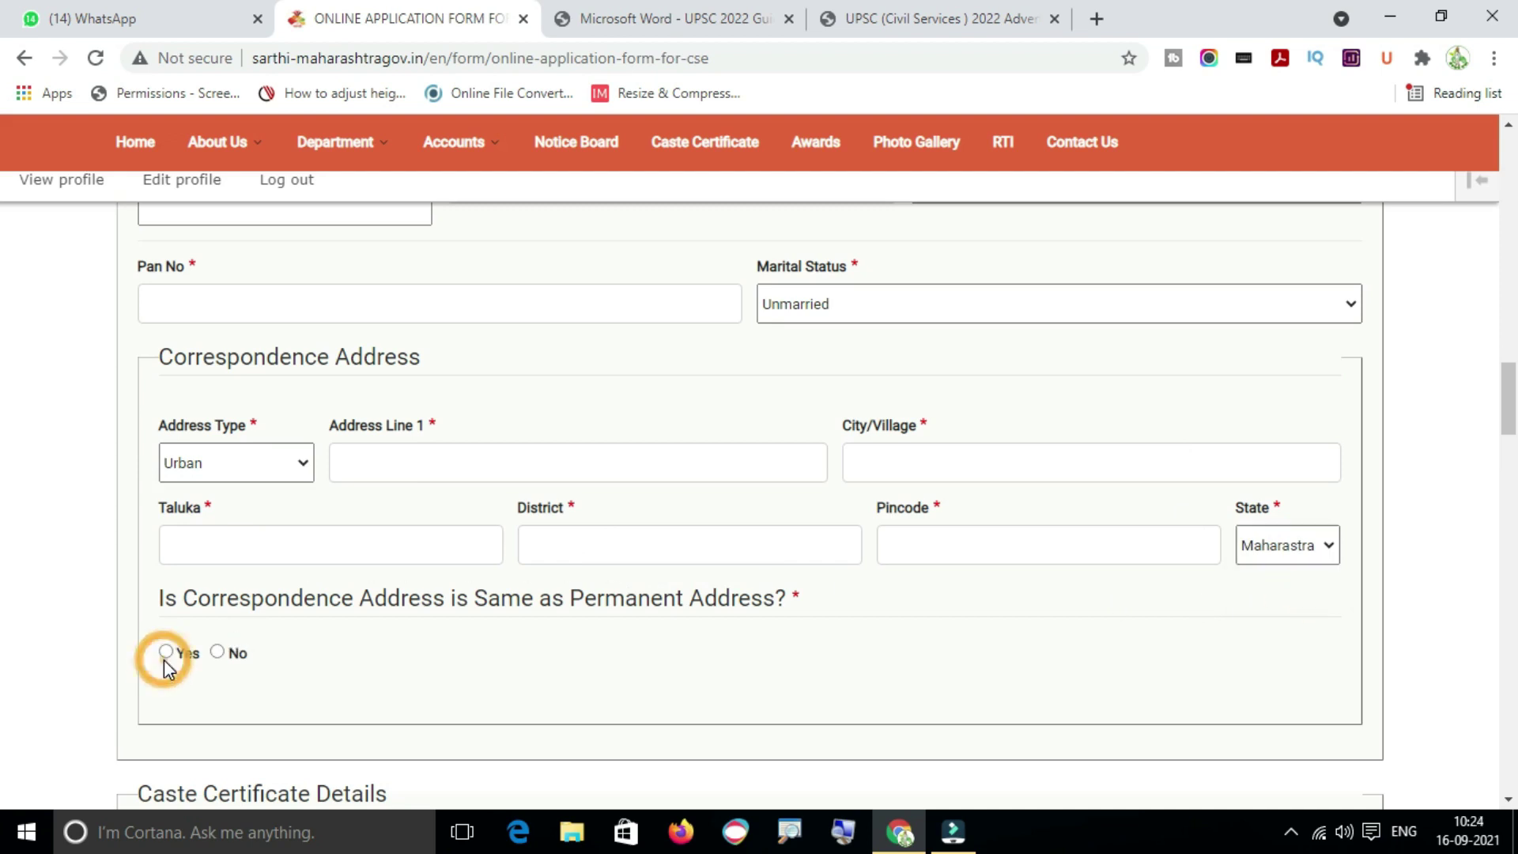
left_click(216, 651)
scroll(356, 609, "down", 4)
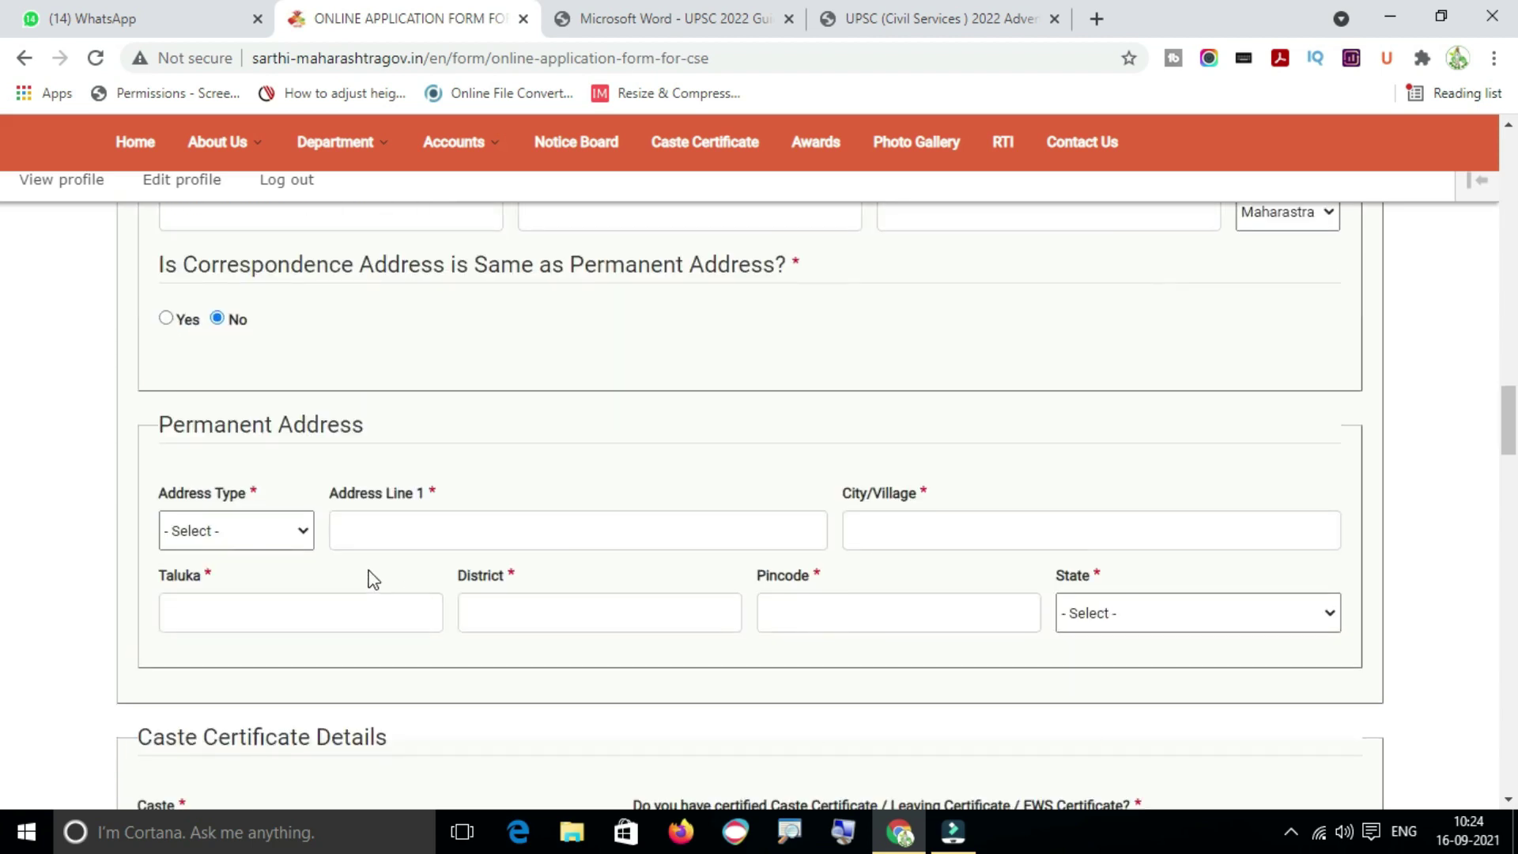
scroll(373, 580, "up", 3)
left_click(166, 540)
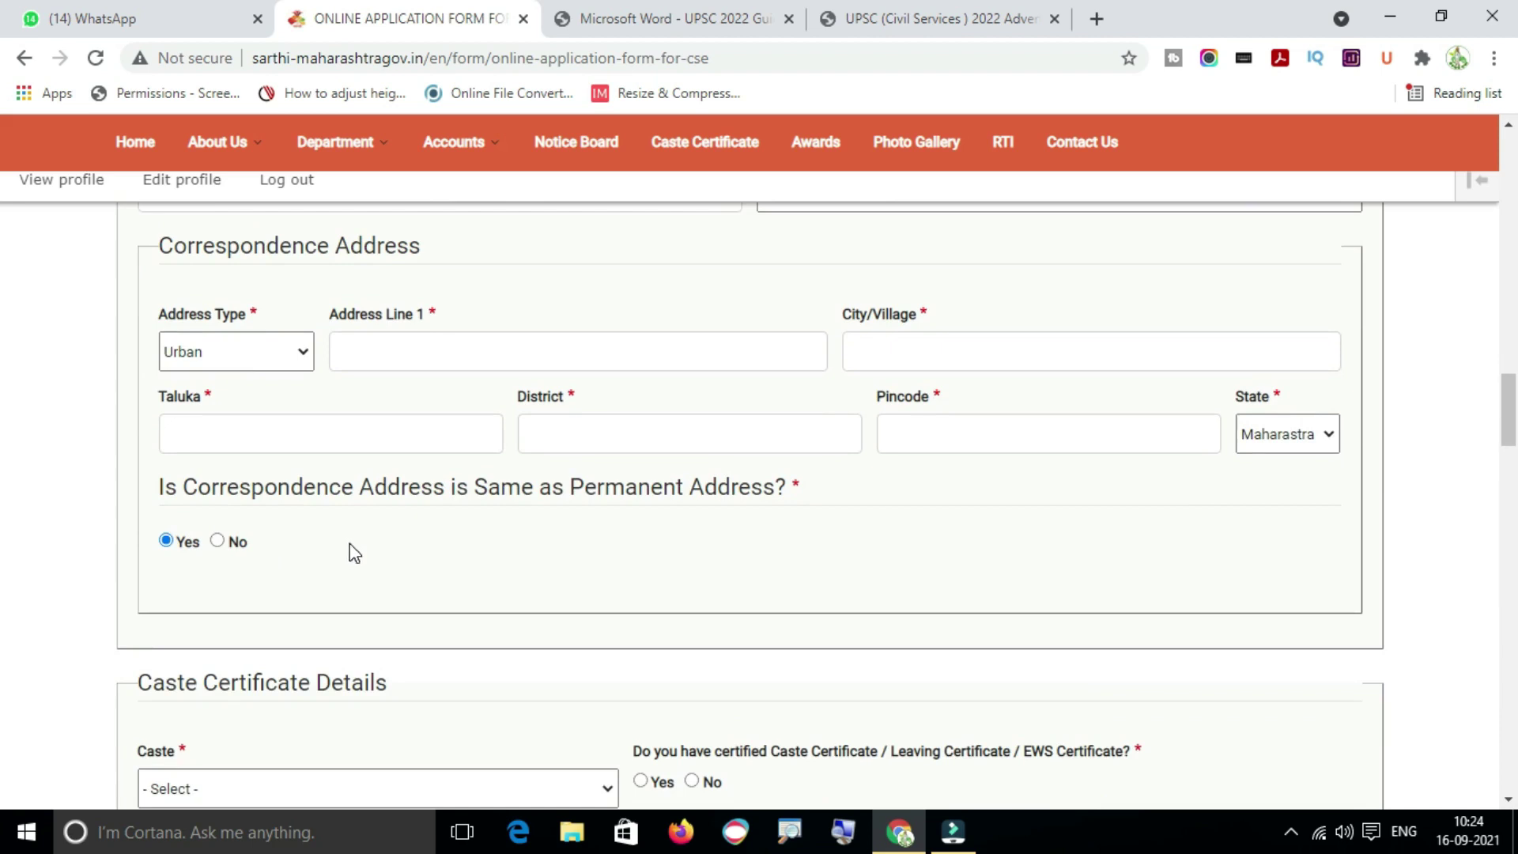
- Set the caste to Maratha and answer Yes to having a certified Caste, Leaving or EWS Certificate
scroll(348, 550, "down", 4)
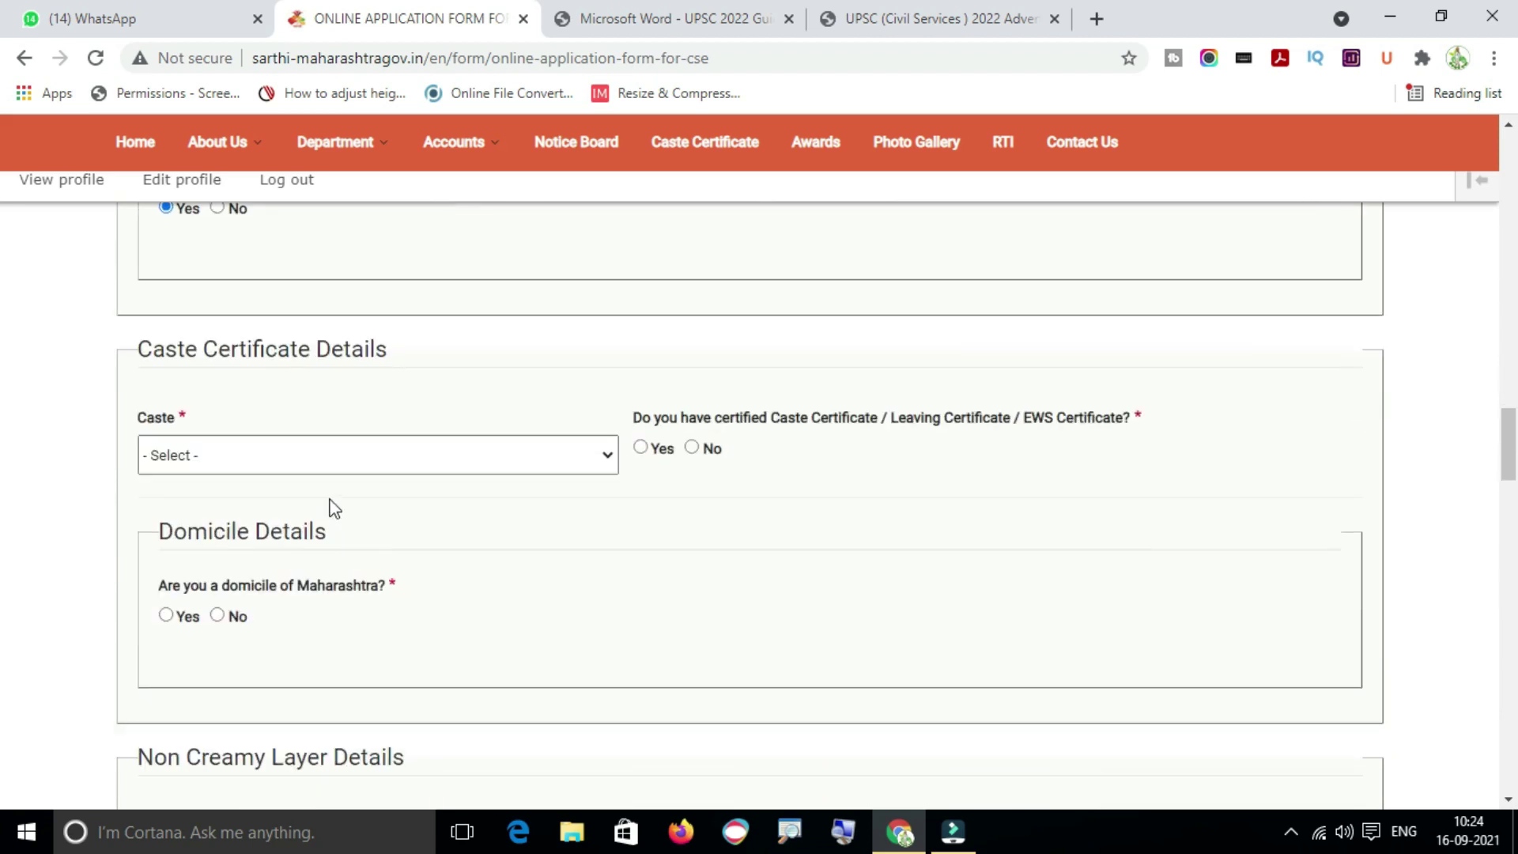
left_click(327, 470)
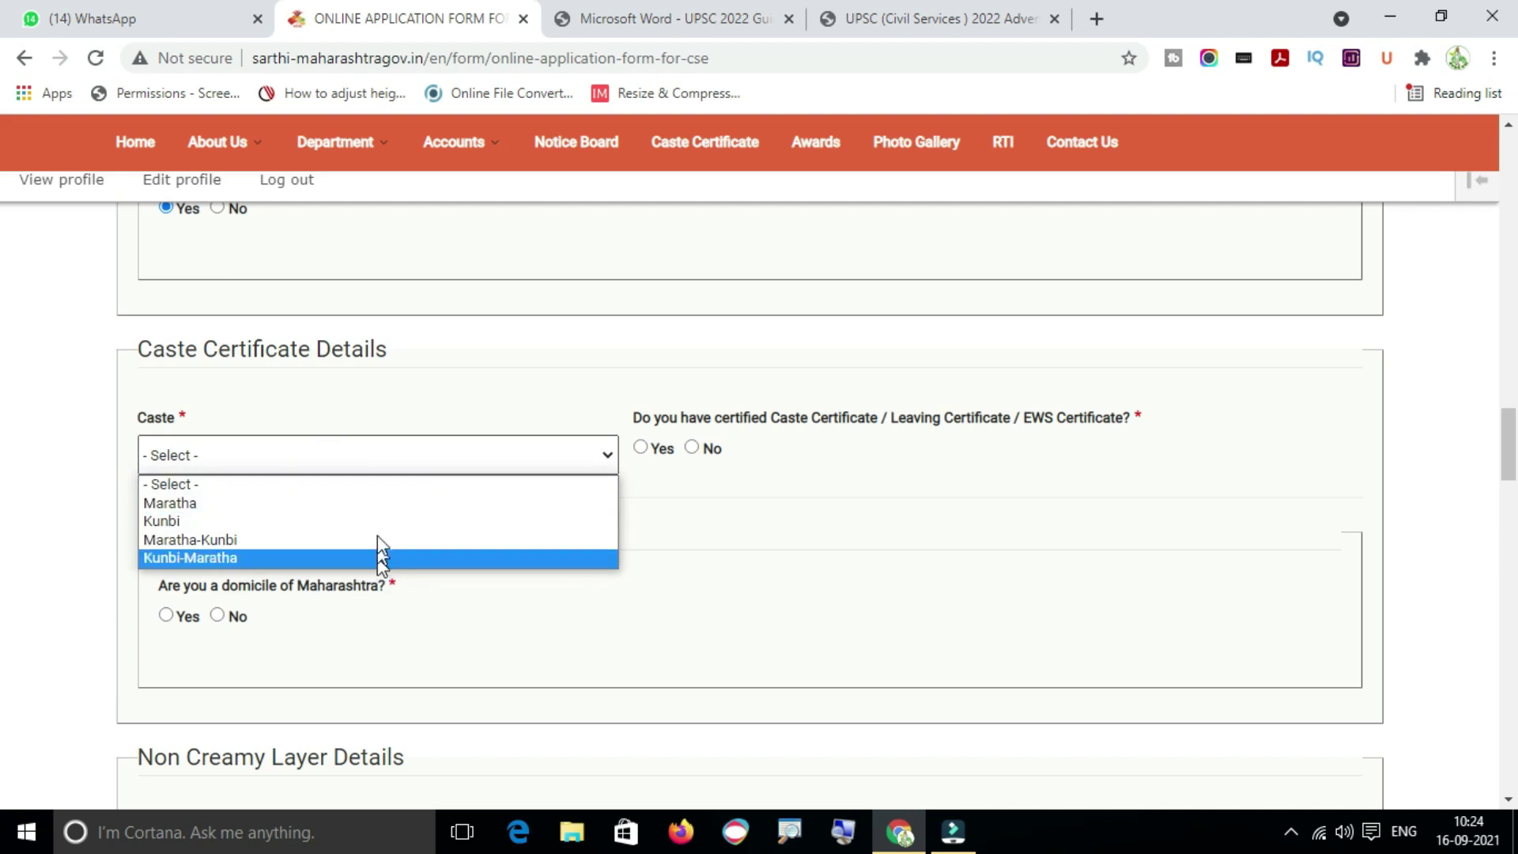
left_click(372, 505)
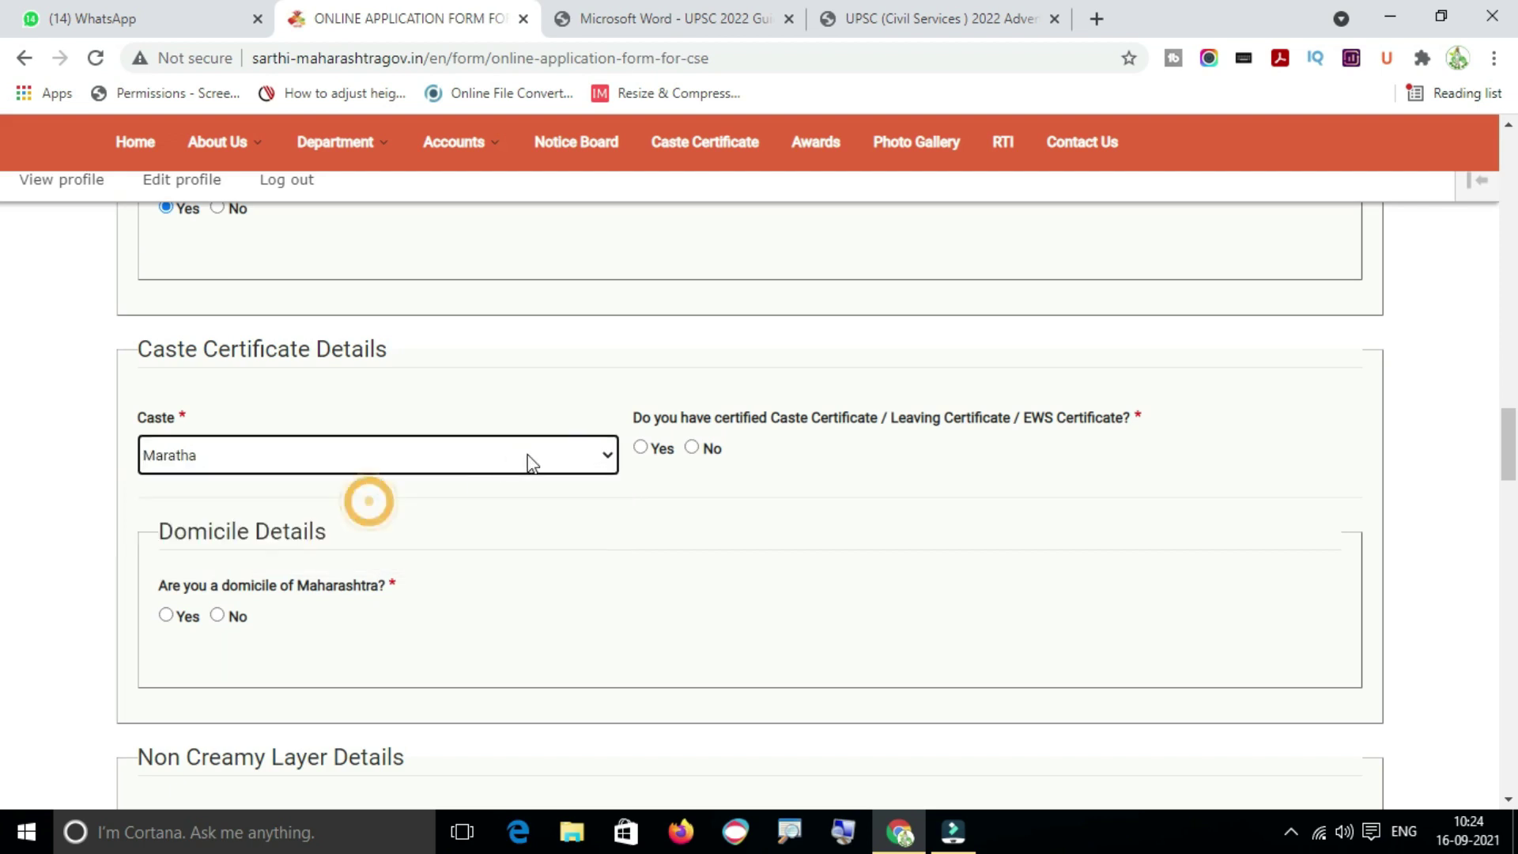
left_click(642, 449)
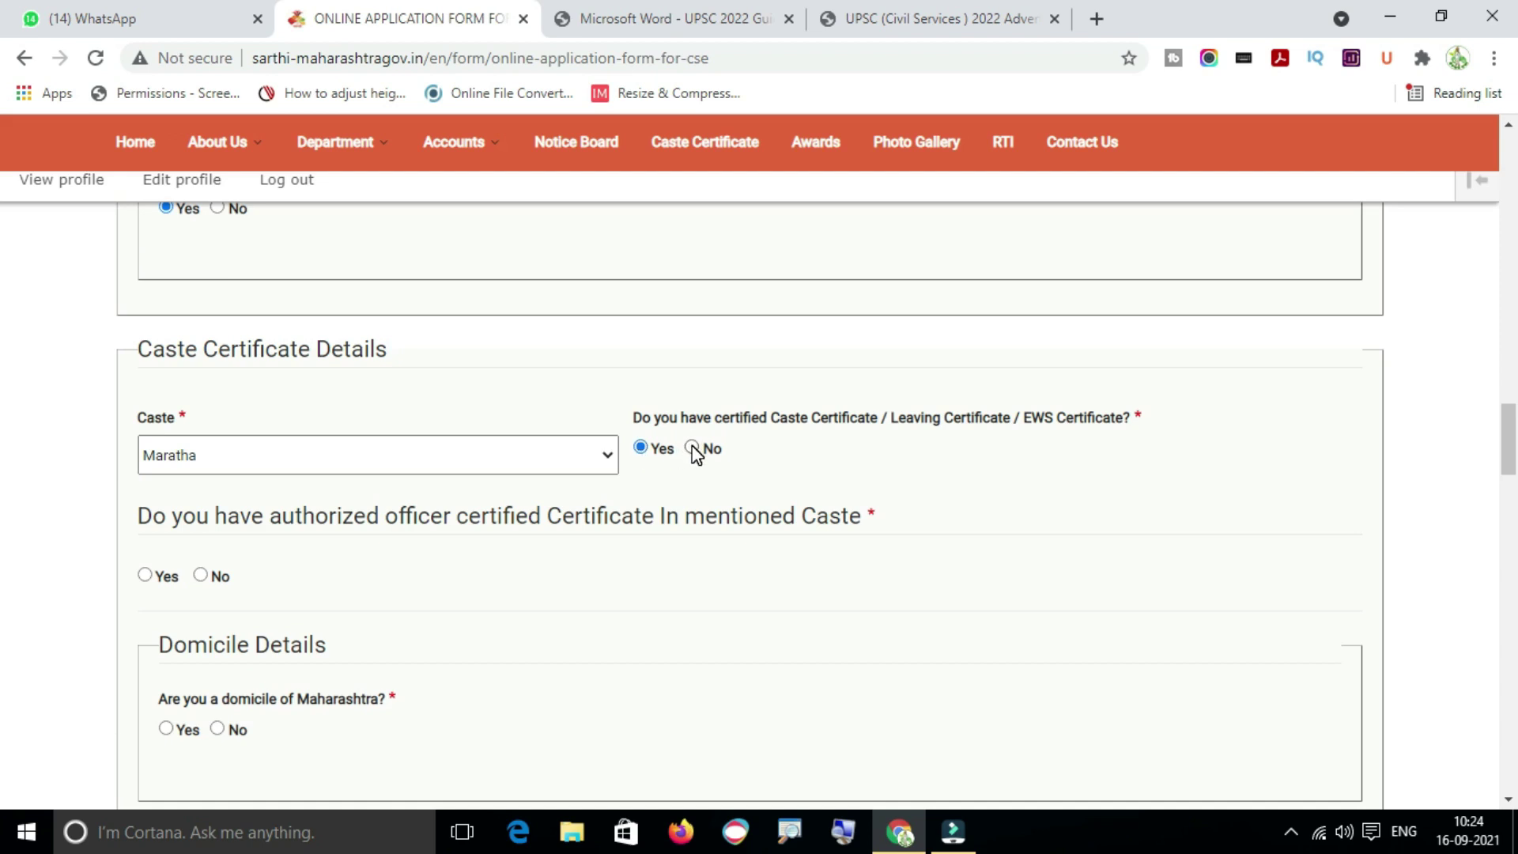
- Check the caste, leaving and EWS certificate requirements in the UPSC 2022 Guidelines PDF, and return to the application form
left_click_drag(1031, 417, 899, 418)
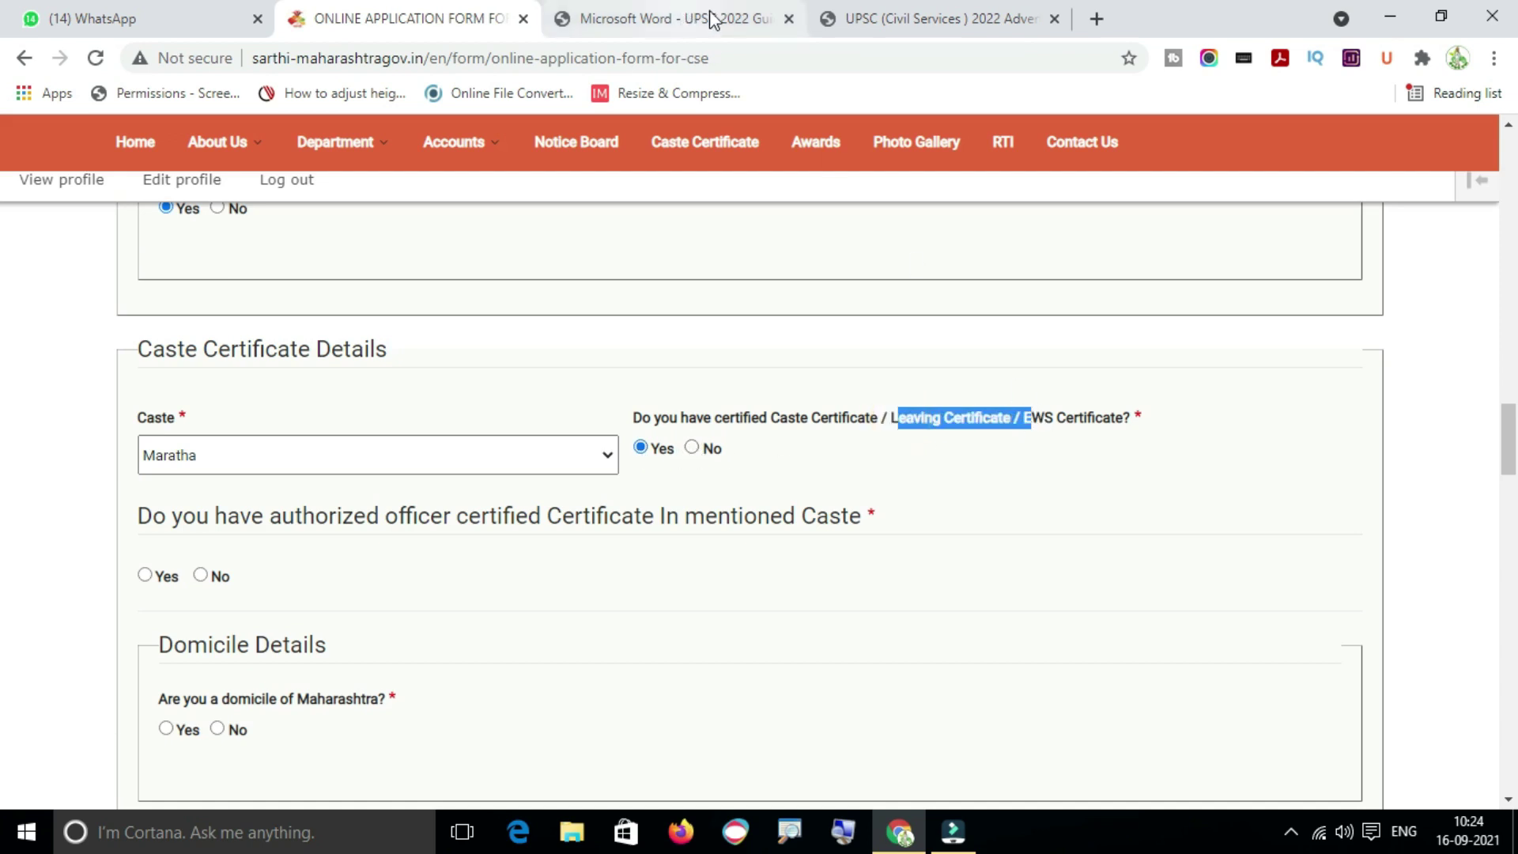
left_click(933, 19)
left_click(672, 18)
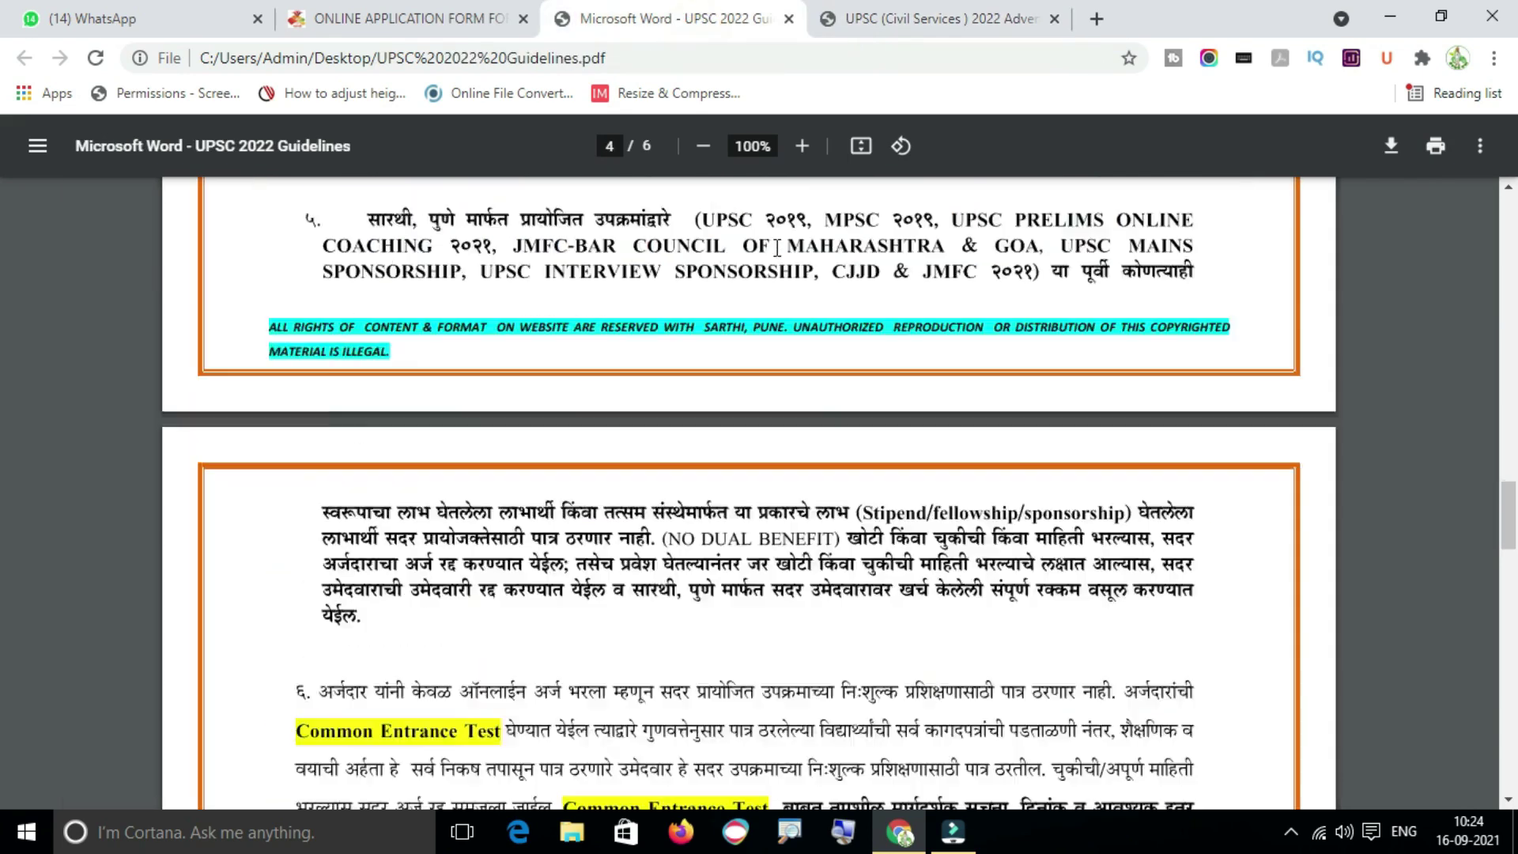
scroll(777, 247, "down", 3)
scroll(779, 253, "down", 2)
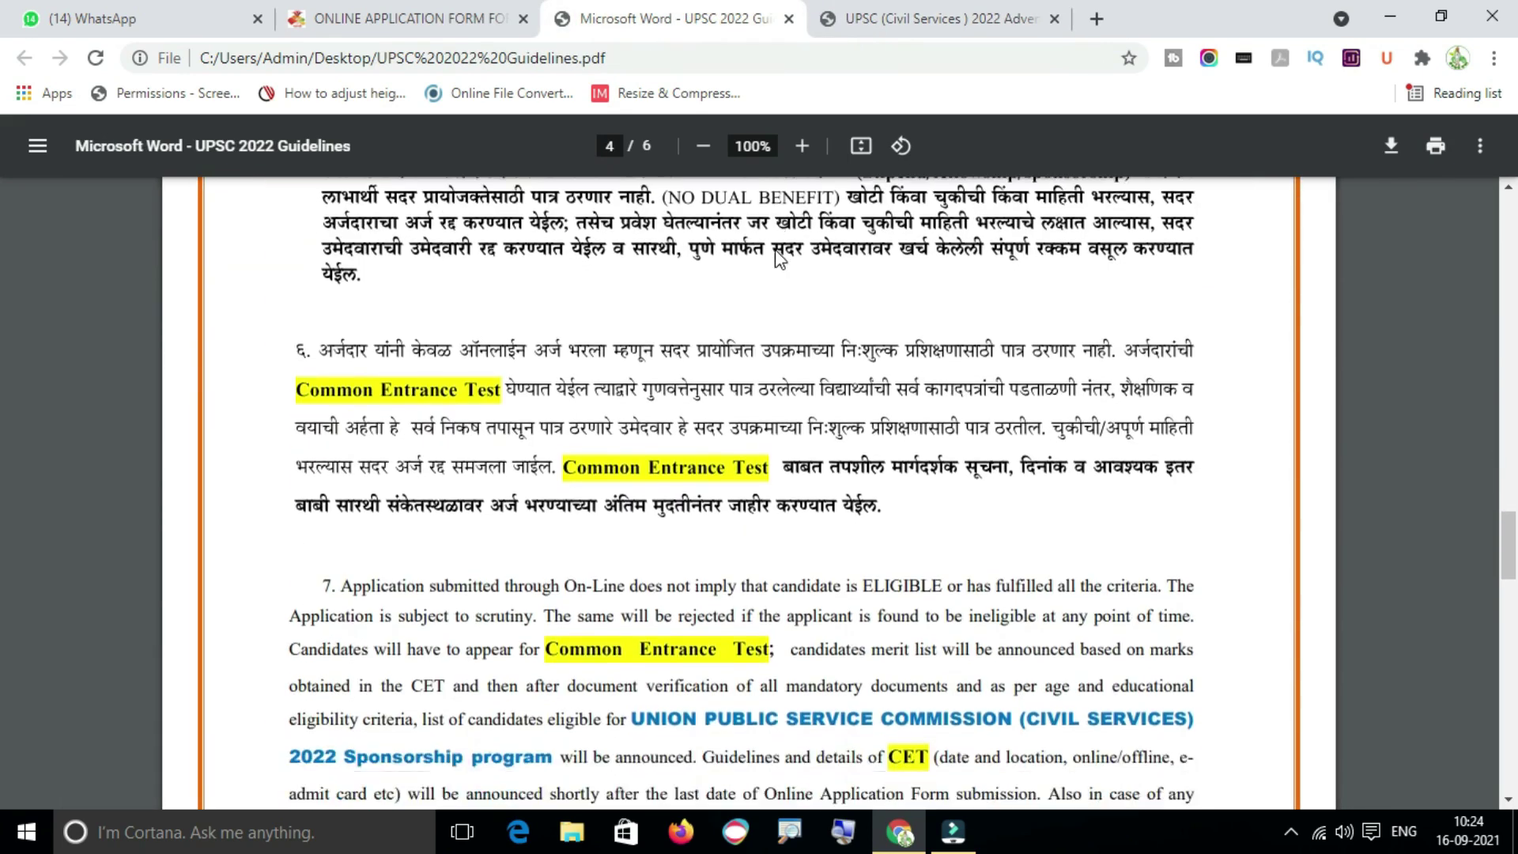
scroll(777, 257, "up", 10)
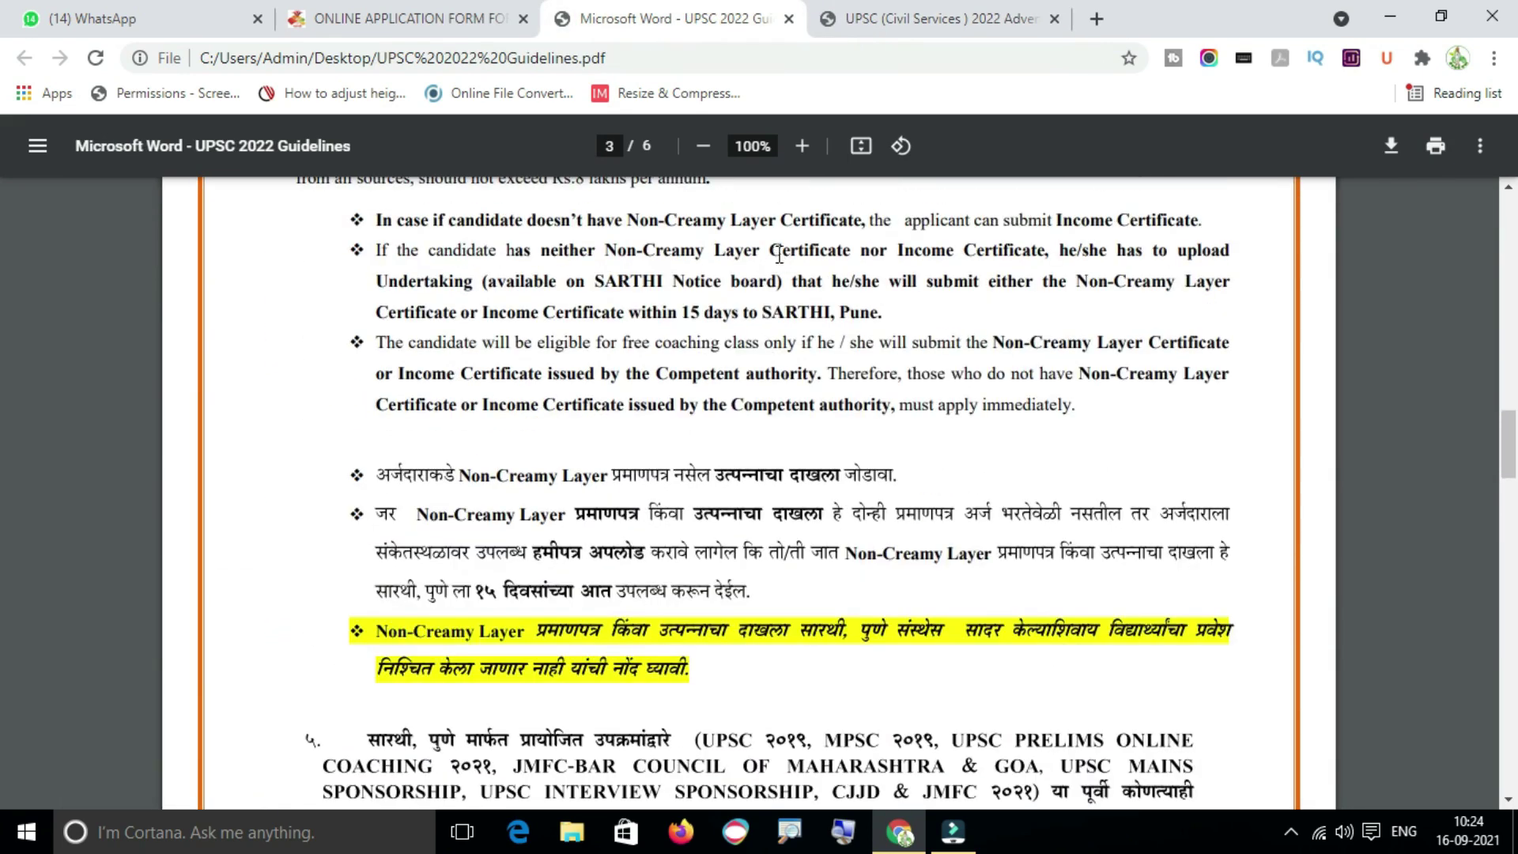
scroll(779, 253, "up", 3)
scroll(804, 414, "up", 6)
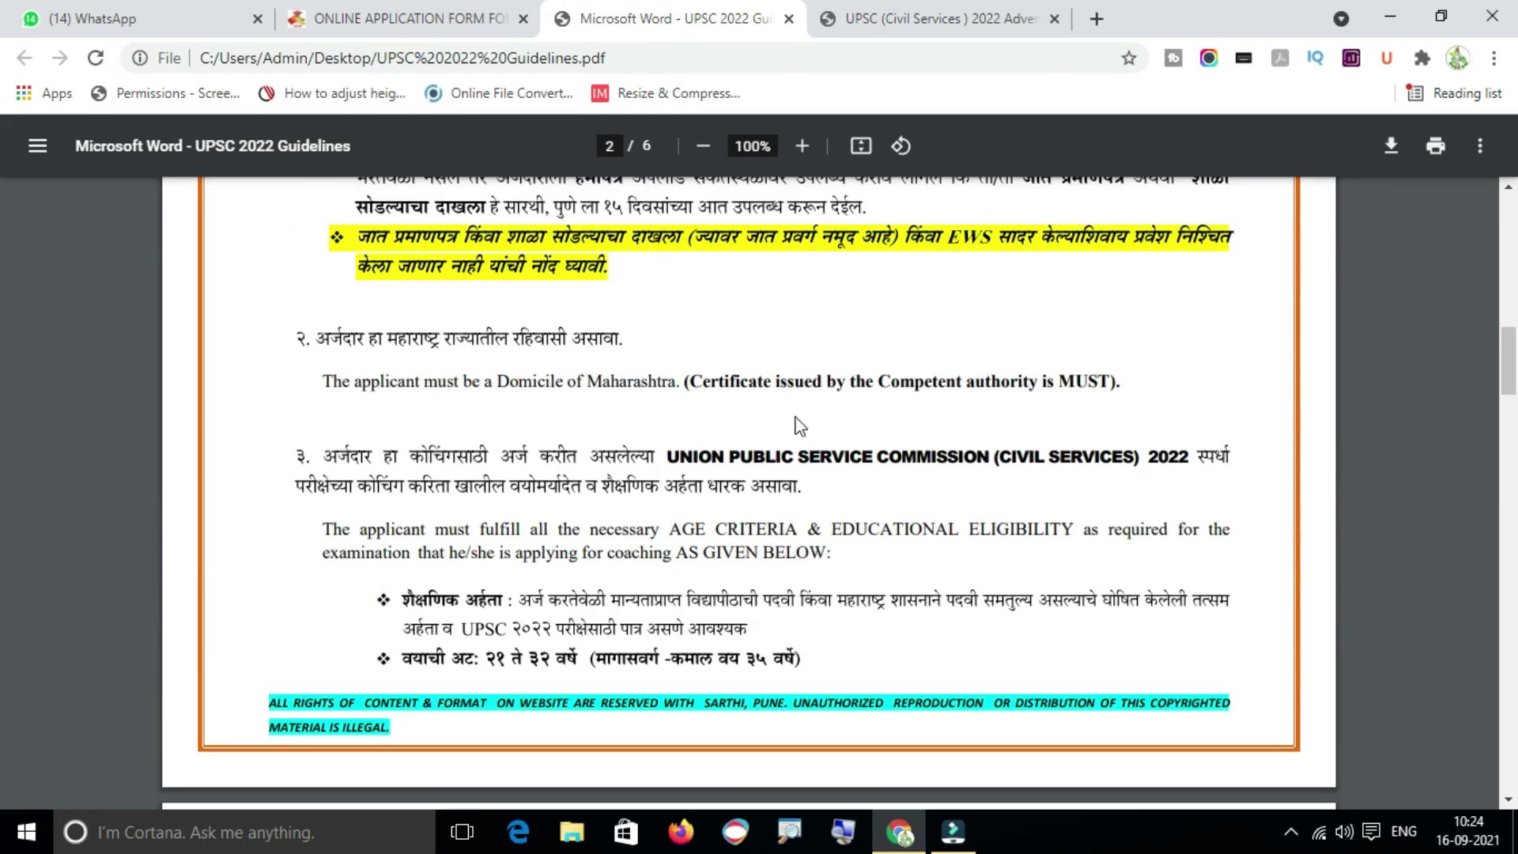
scroll(800, 425, "up", 4)
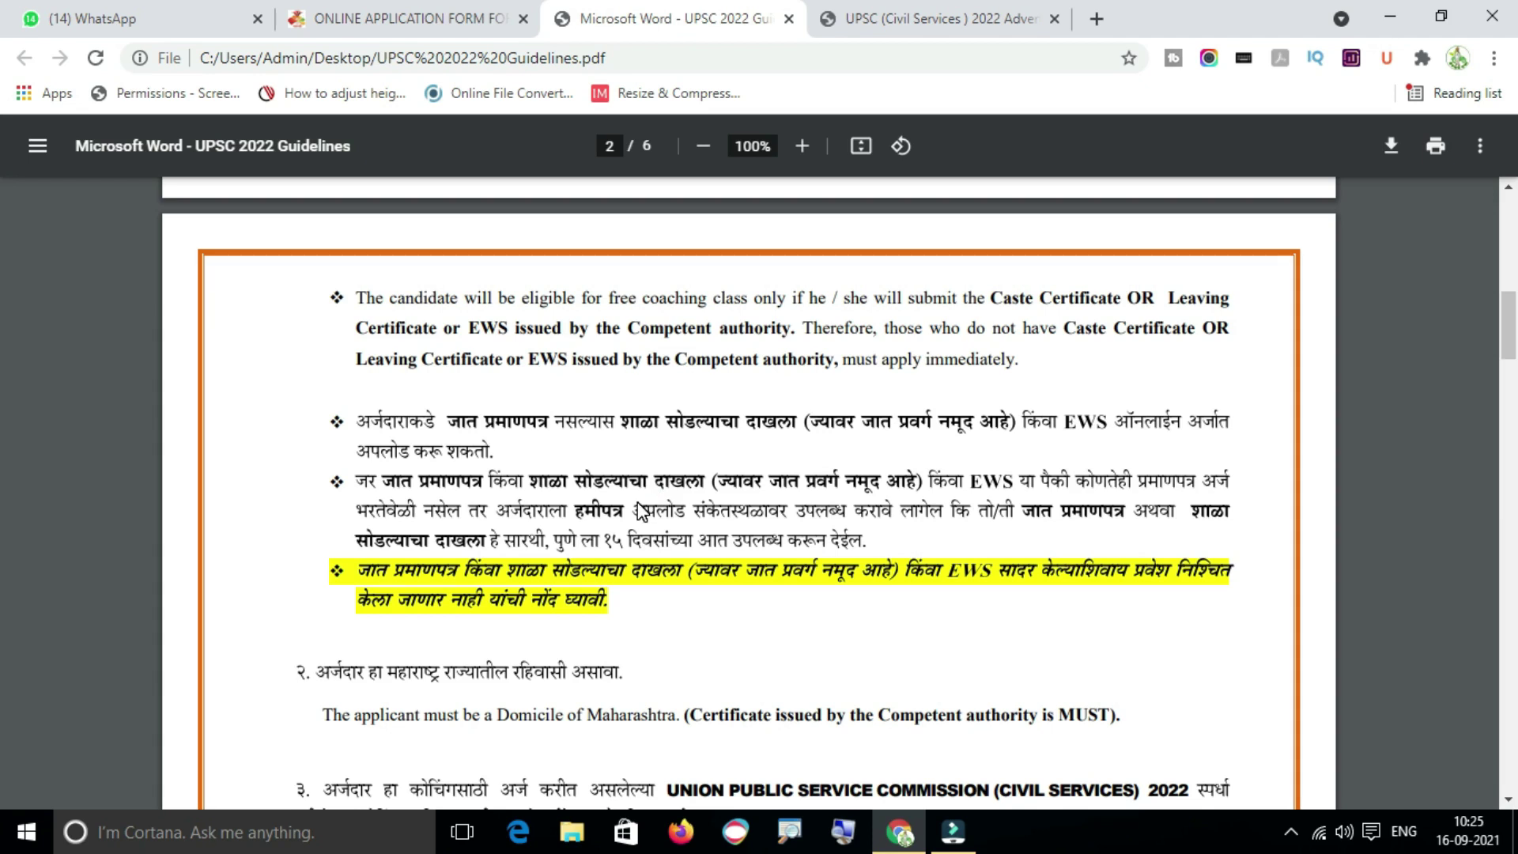
left_click(450, 20)
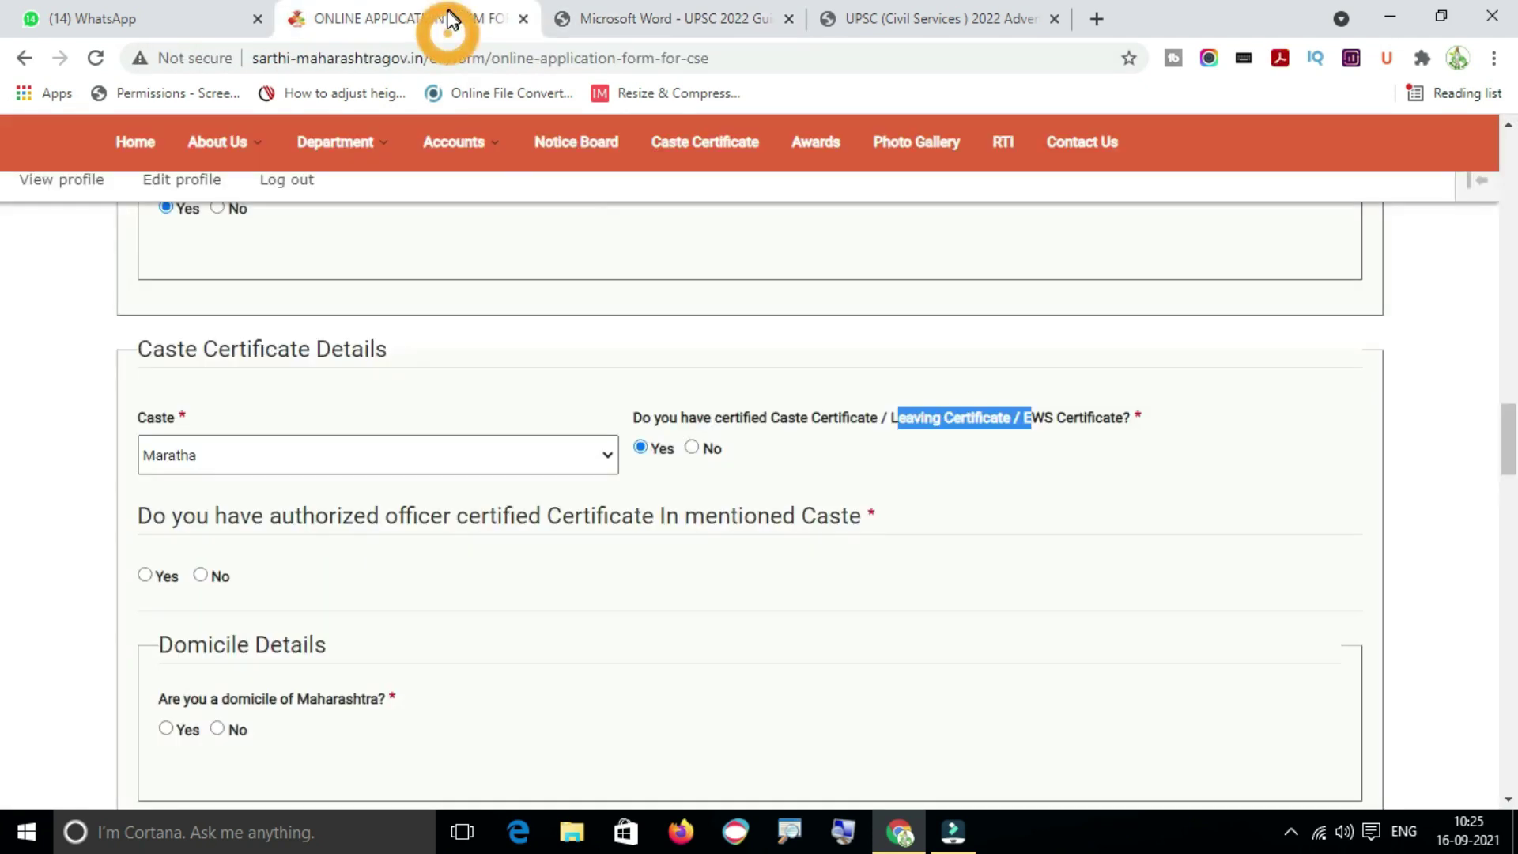
- Answer Yes to having an authorized officer certified certificate in the mentioned caste
left_click(747, 458)
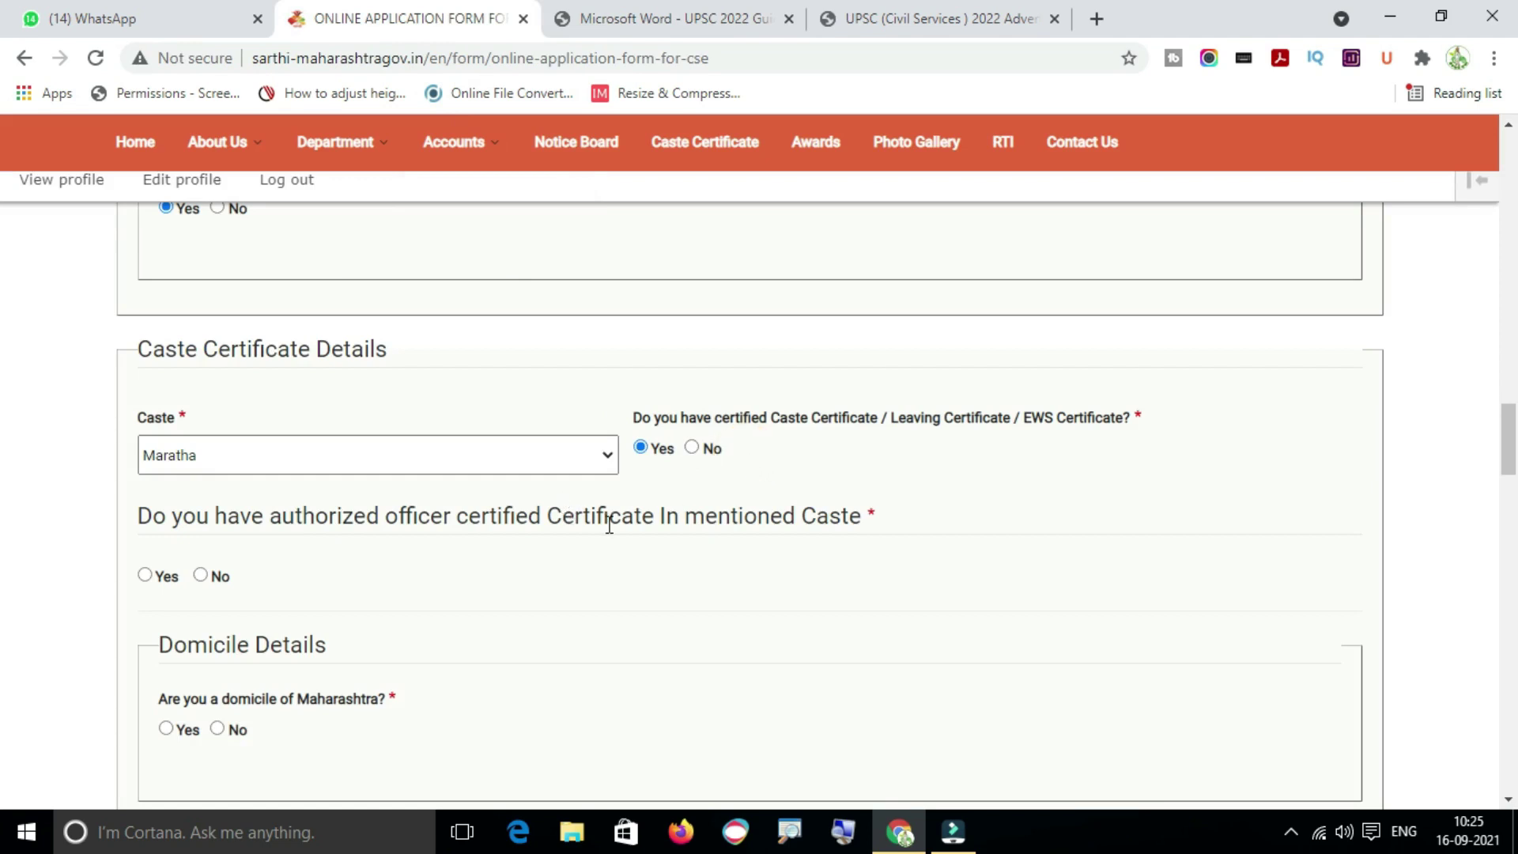
left_click(139, 577)
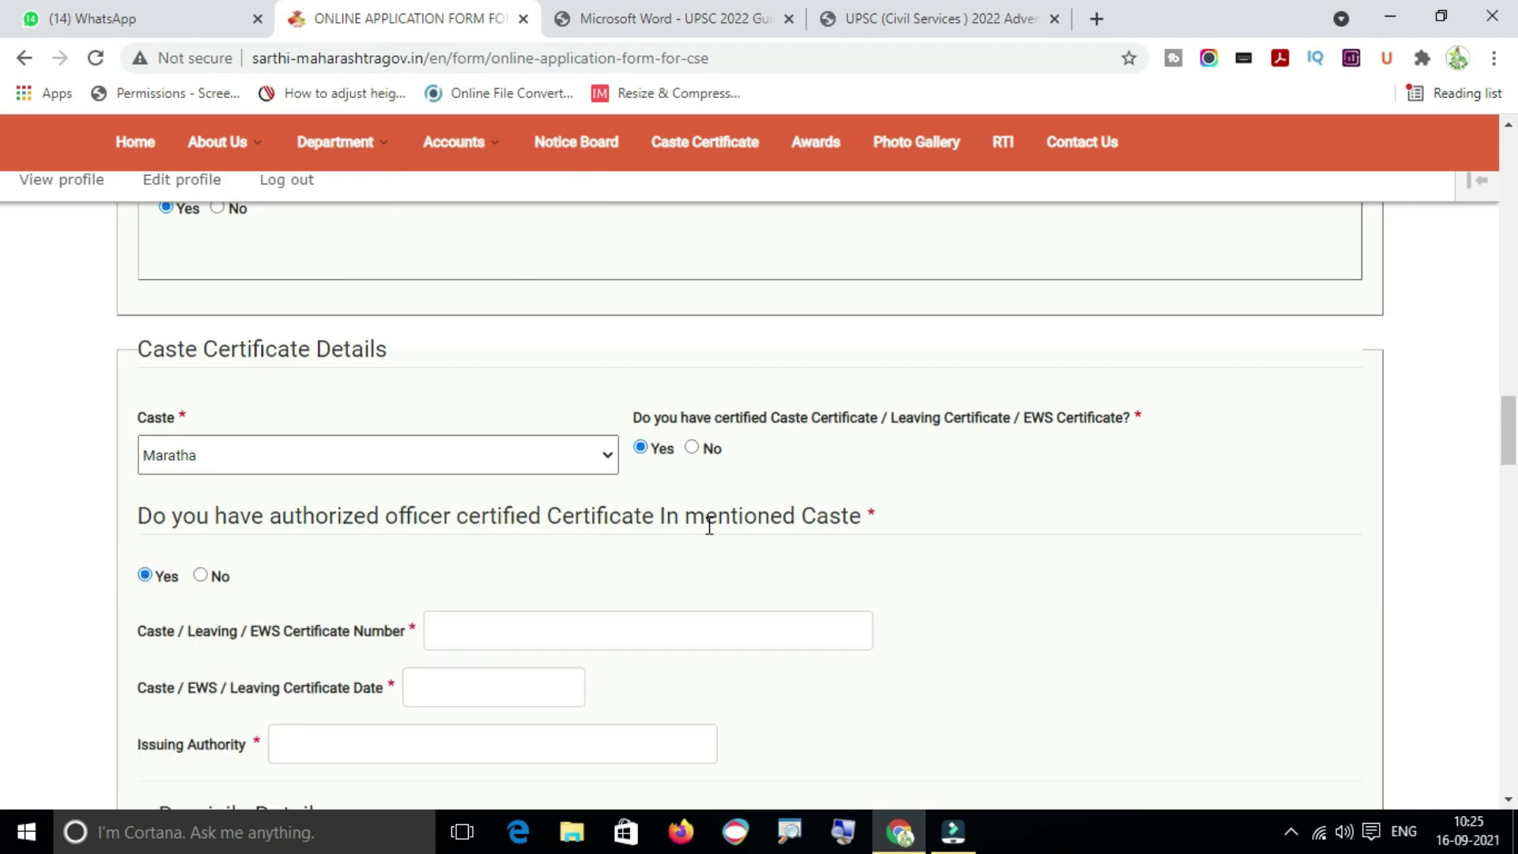
- Compare the scanned caste certificate in Photos with the form's certificate number, certificate date and issuing authority fields
scroll(569, 539, "down", 2)
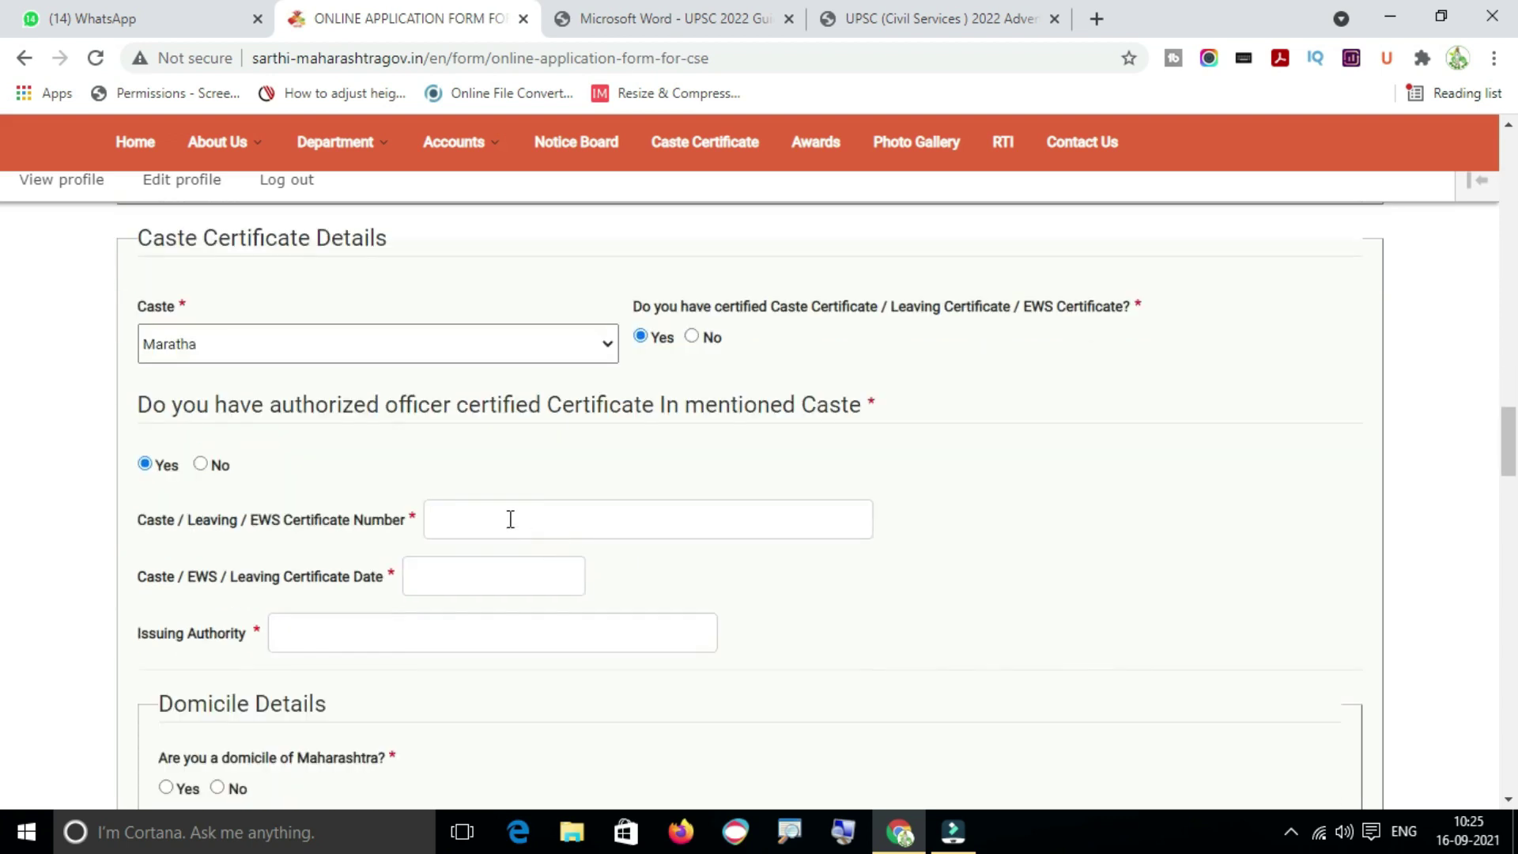
left_click(322, 620)
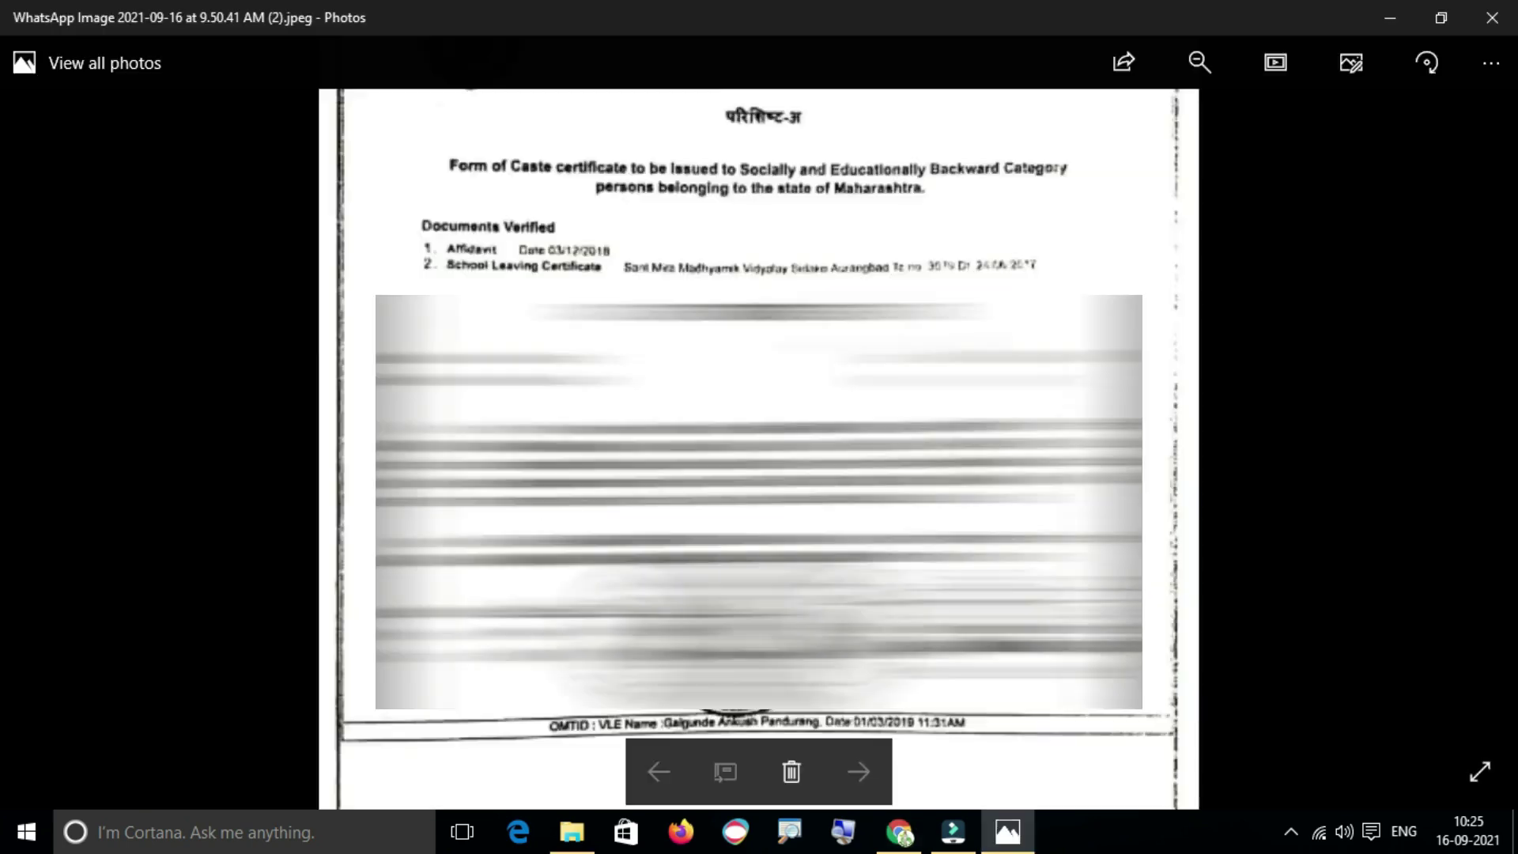
scroll(919, 518, "down", 2)
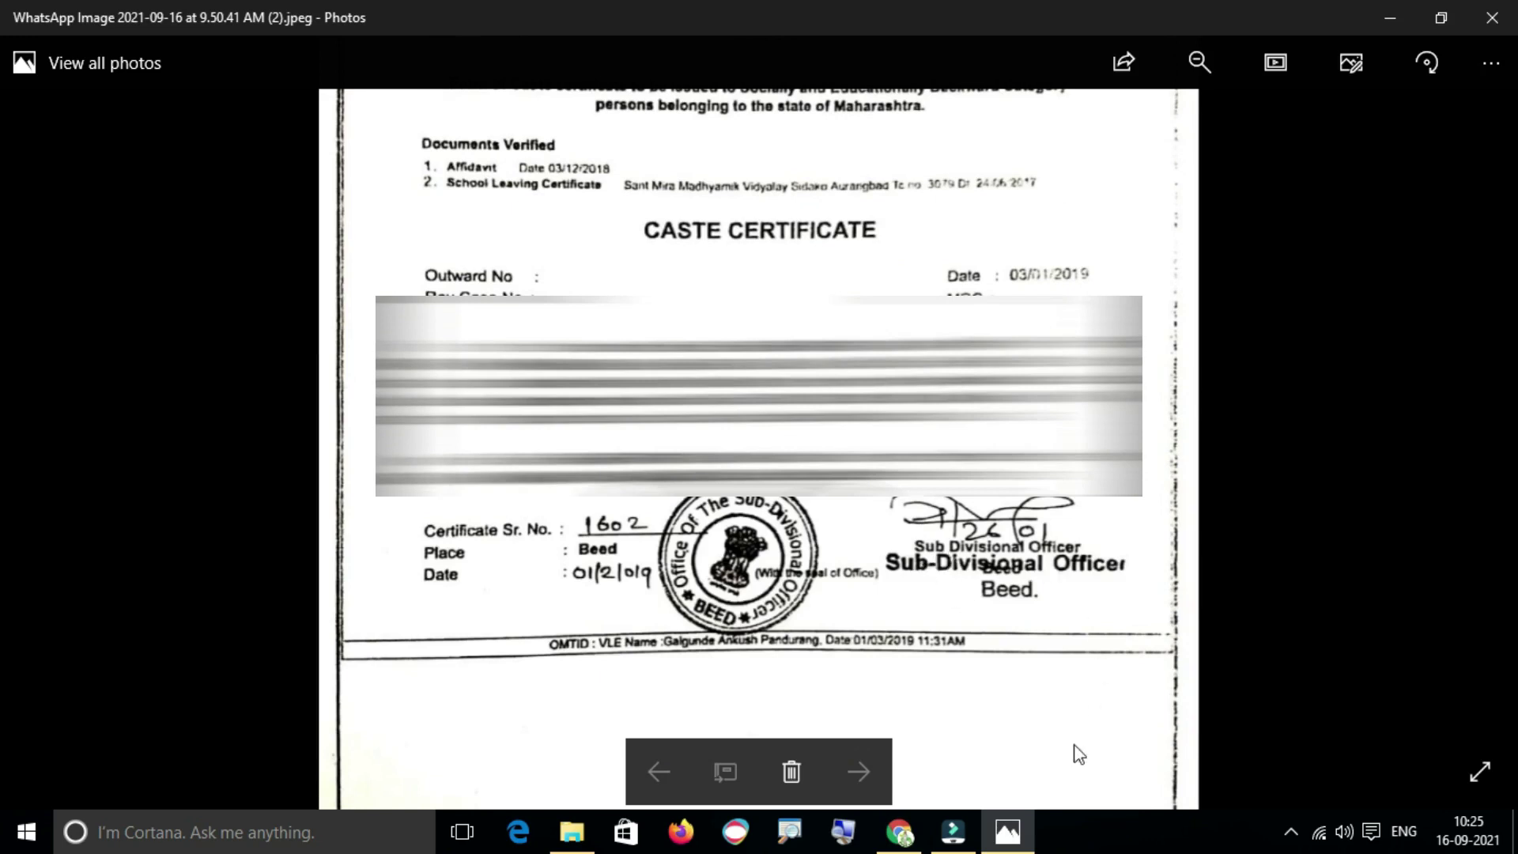
left_click(899, 830)
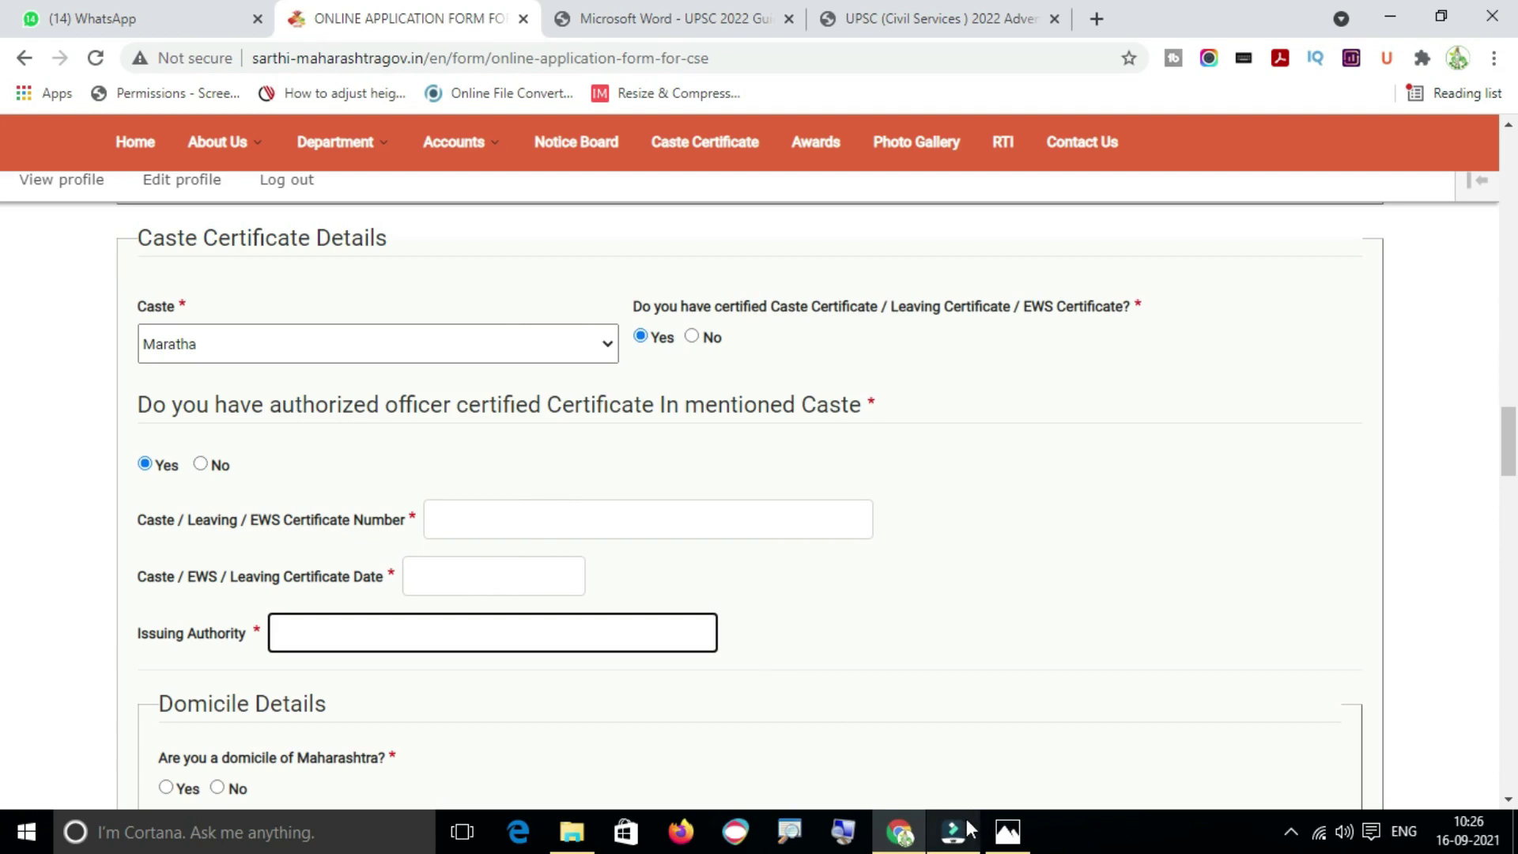
left_click(1007, 831)
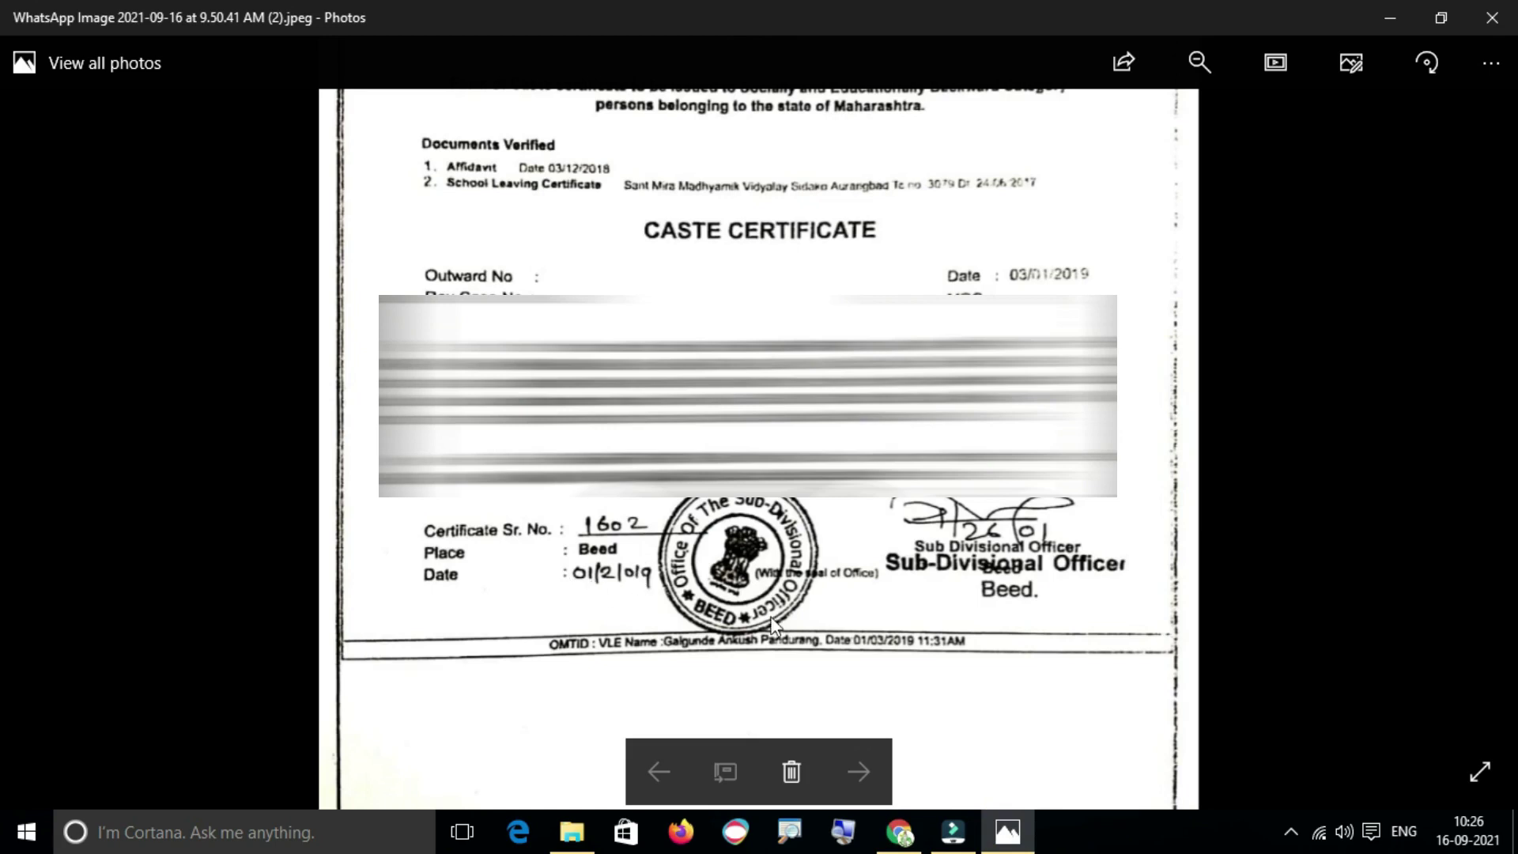
left_click(899, 831)
left_click(496, 571)
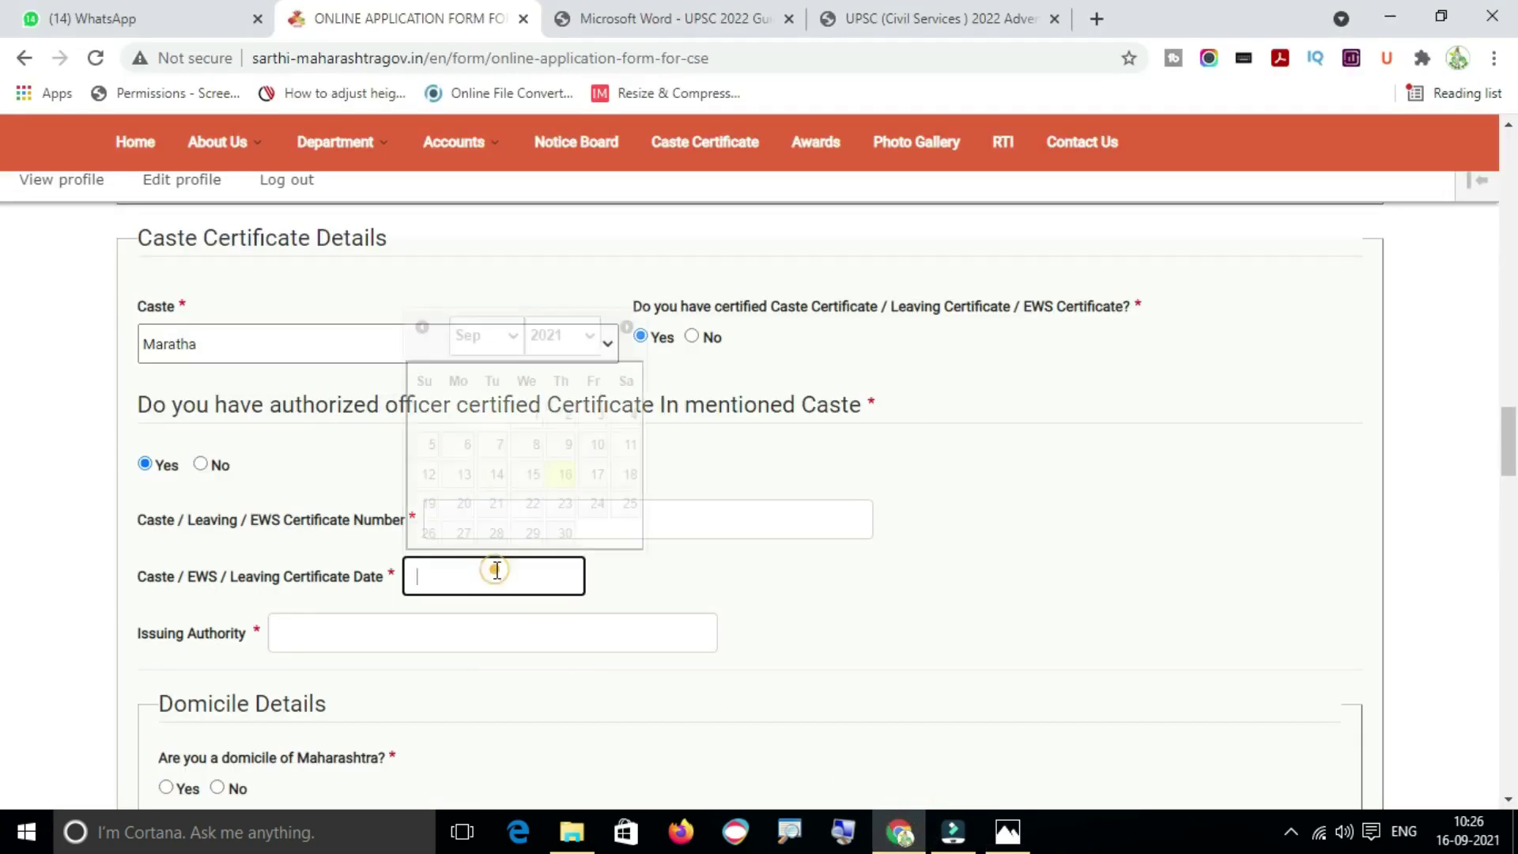
left_click(843, 599)
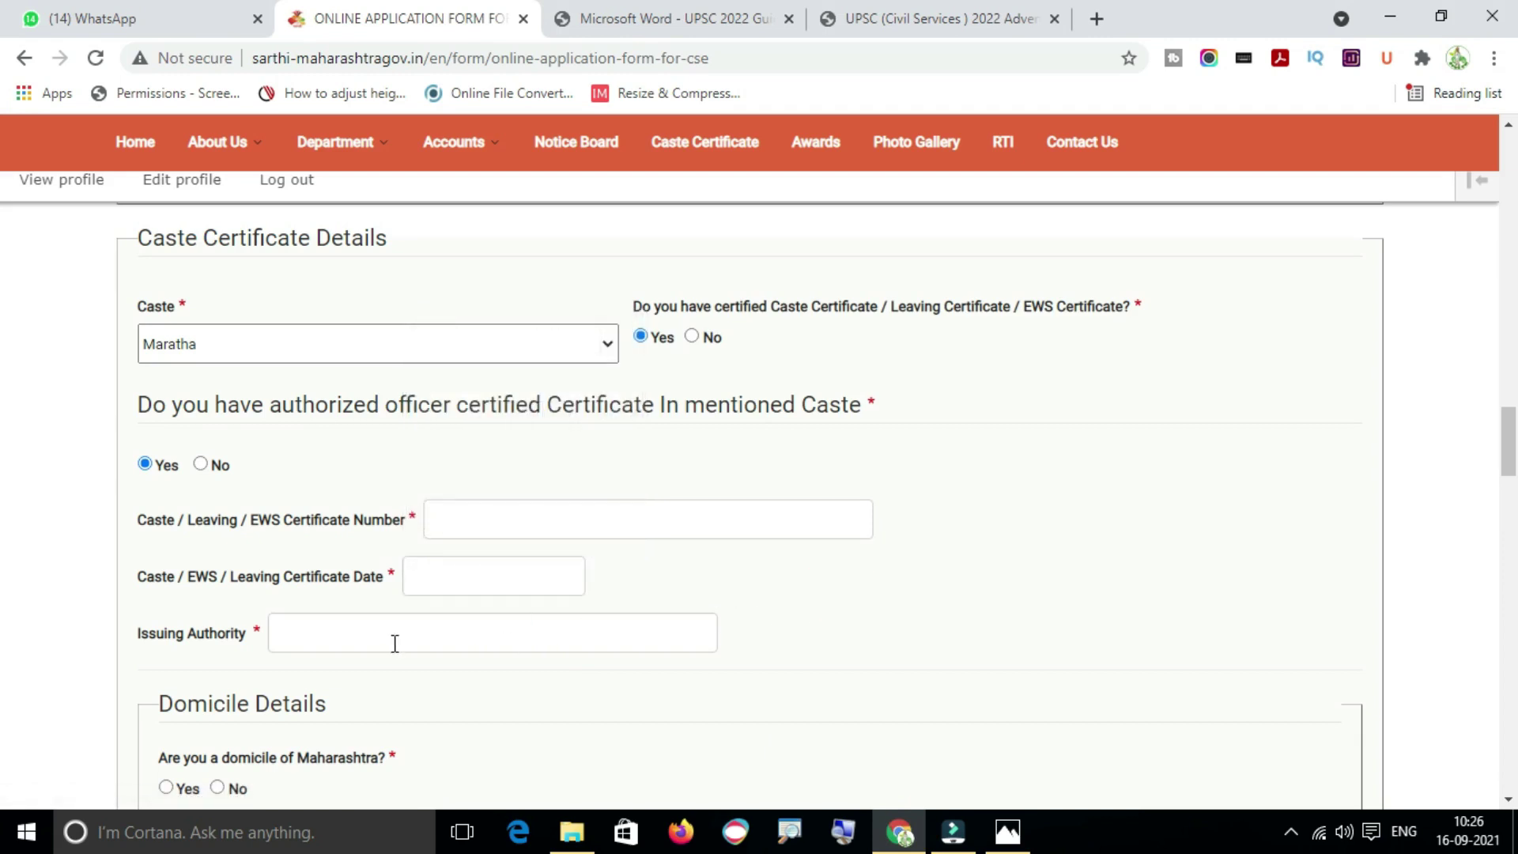
- Answer Yes to being a domicile of Maharashtra
scroll(400, 633, "down", 4)
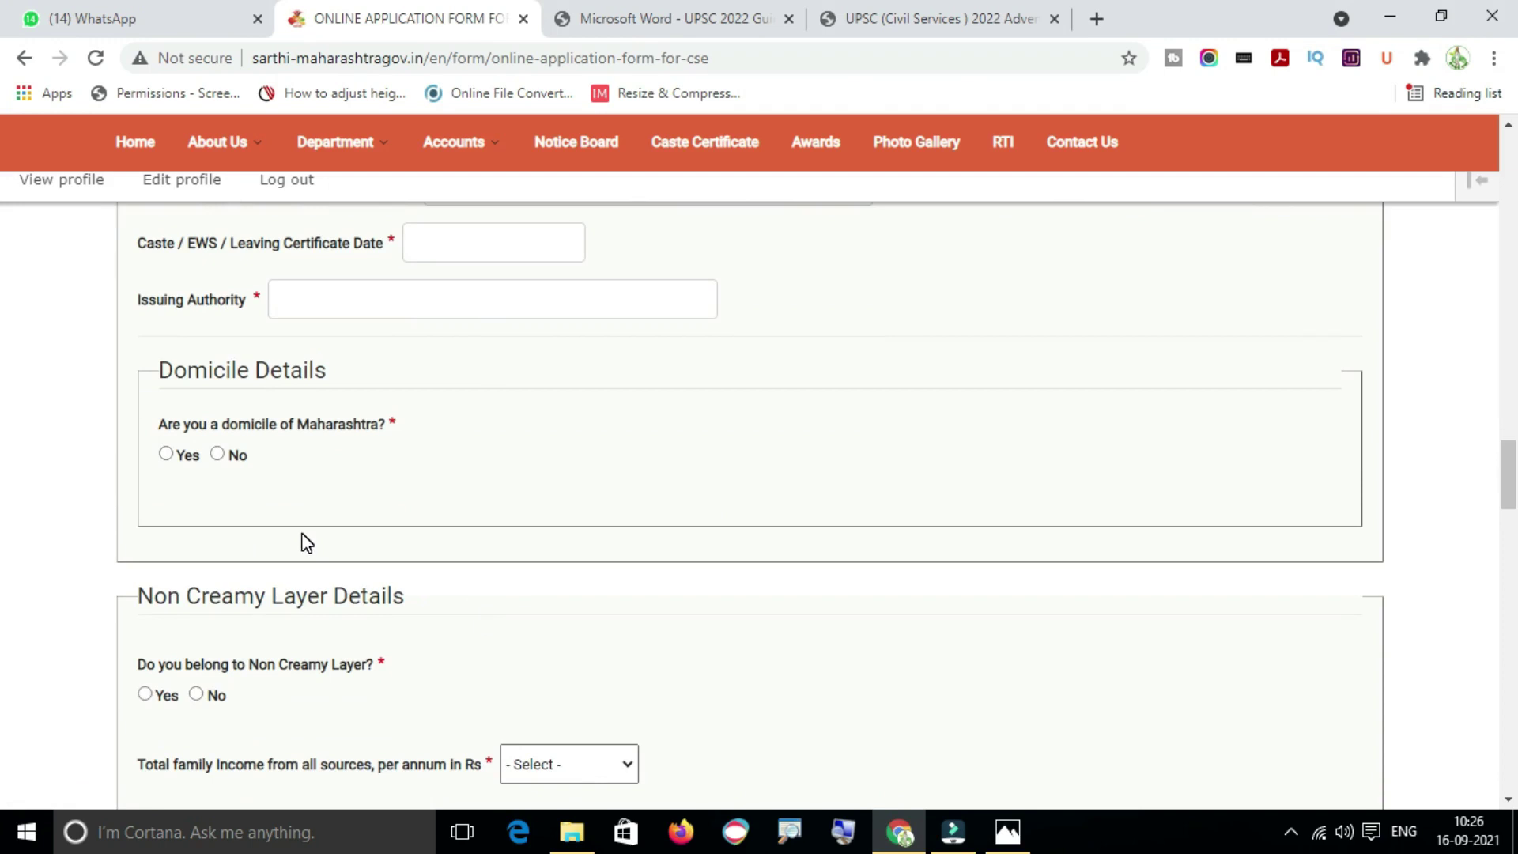
left_click(170, 456)
- Try No for belonging to the Non Creamy Layer, and set the answer to Yes
scroll(332, 481, "down", 1)
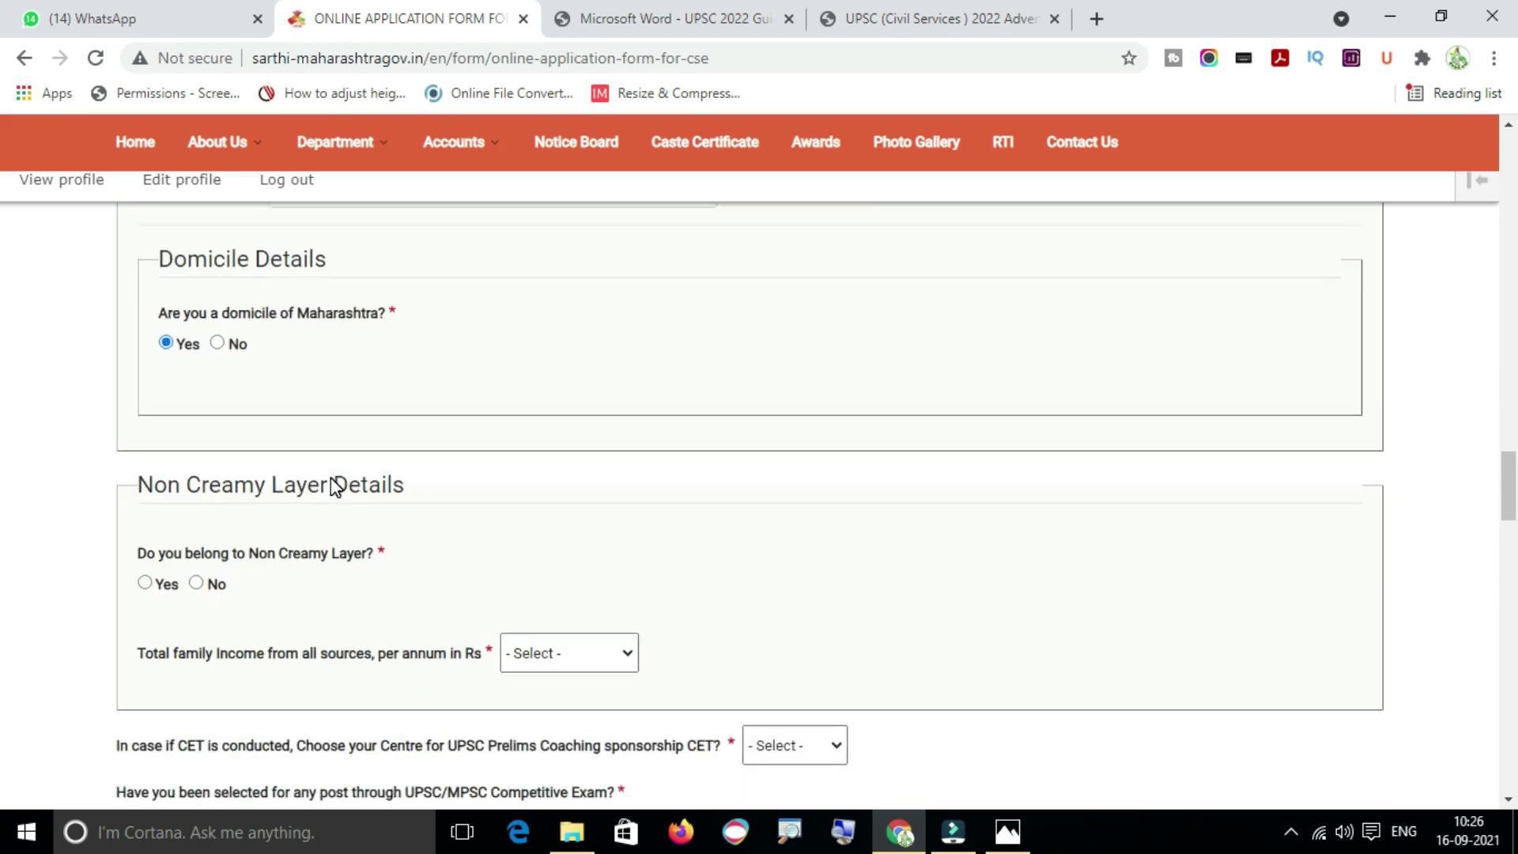
scroll(330, 482, "down", 1)
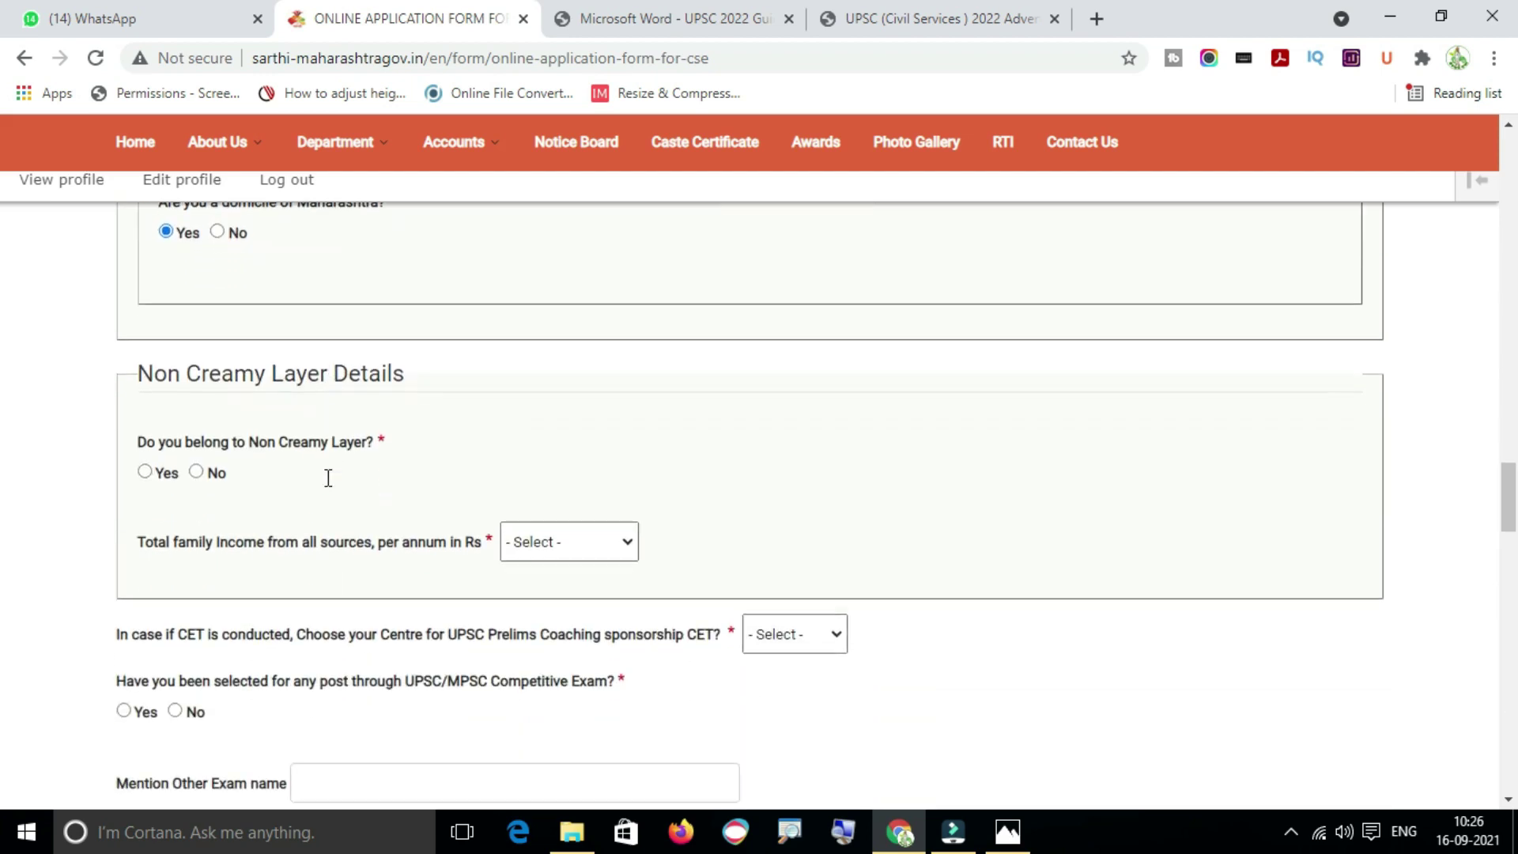
left_click(150, 473)
left_click(198, 473)
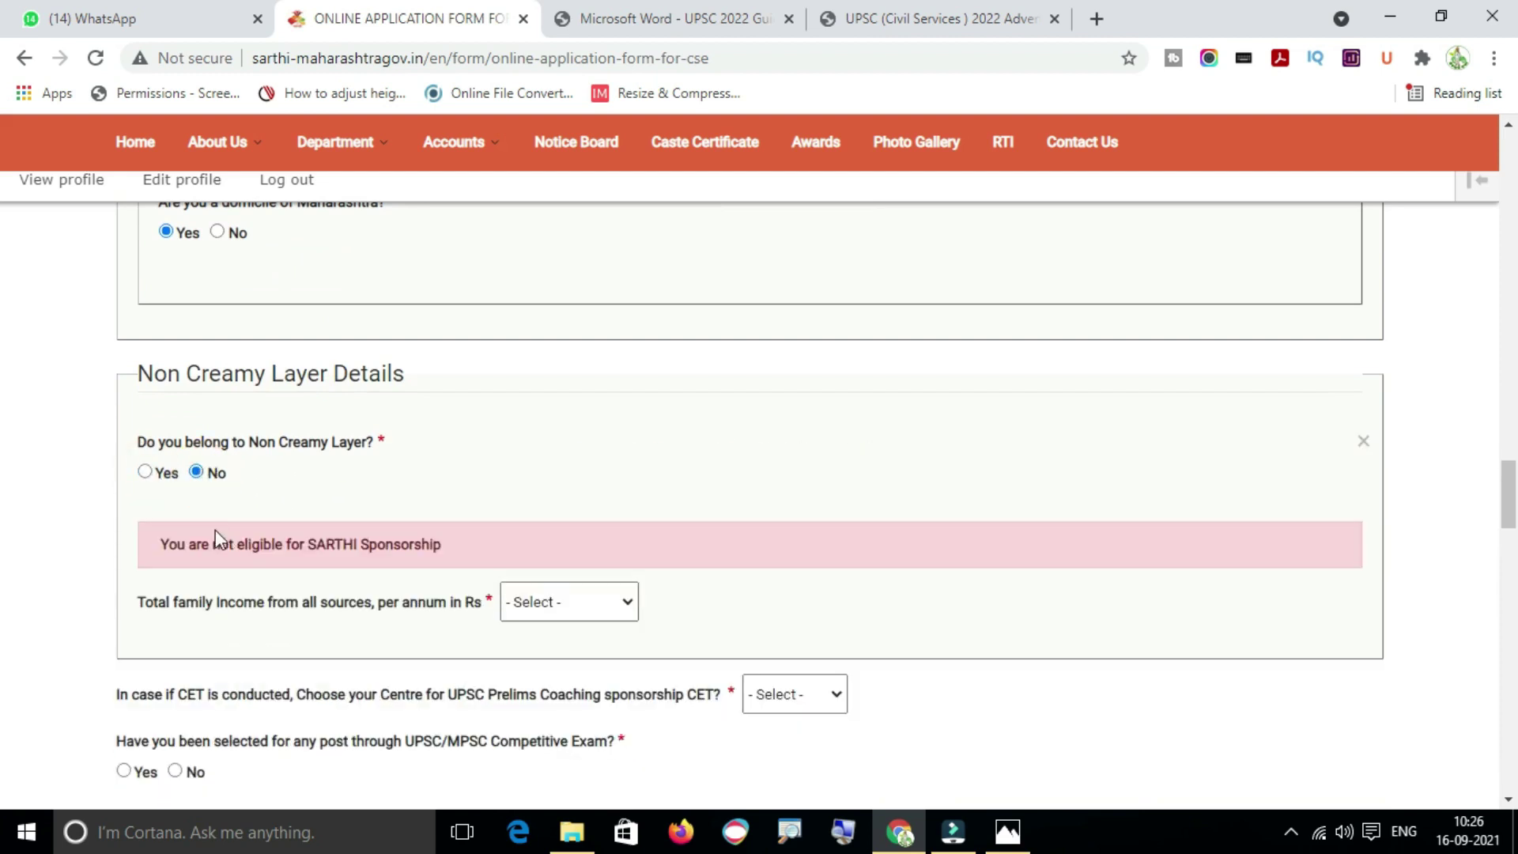
left_click_drag(230, 547, 332, 545)
left_click(264, 478)
left_click(146, 472)
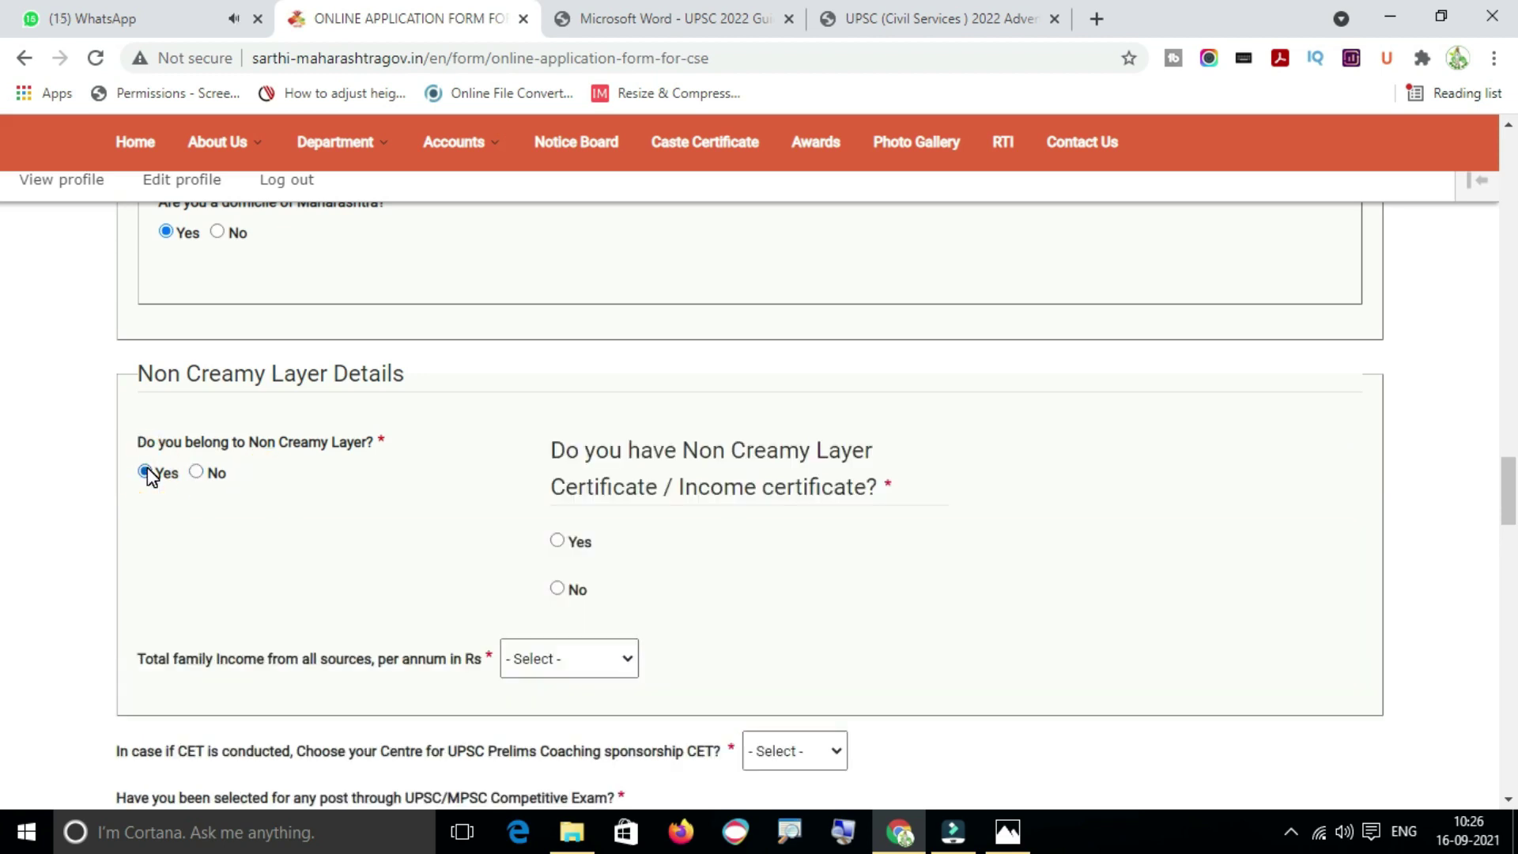